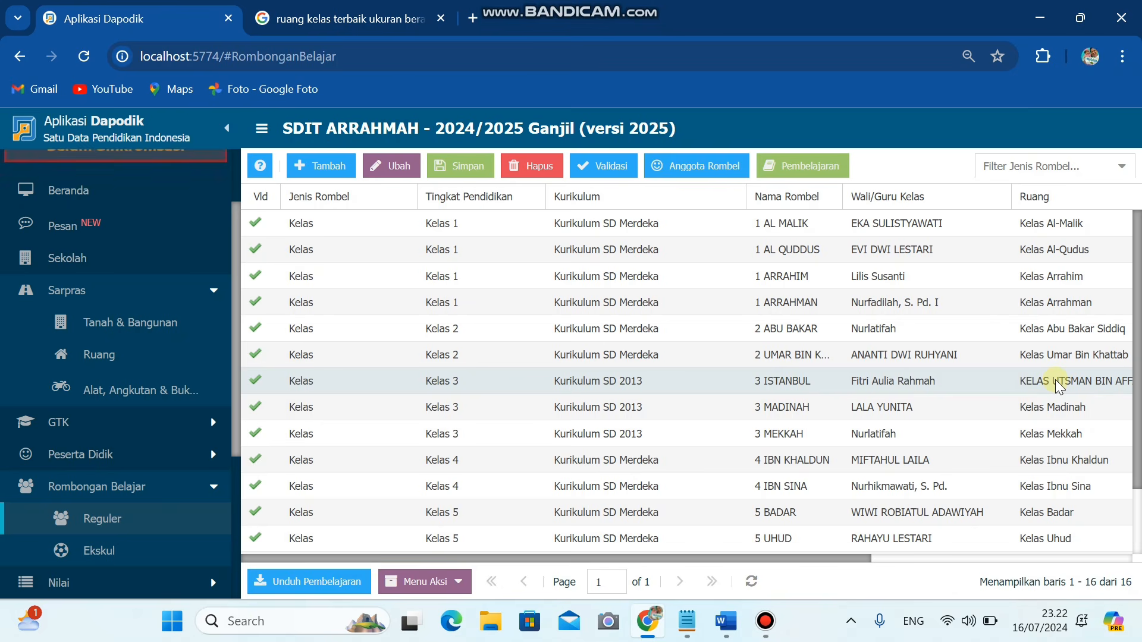
- Open the Tanah & Bangunan data and select the Tanah Sekolah SDIT ARRAHMAH land record
click(169, 330)
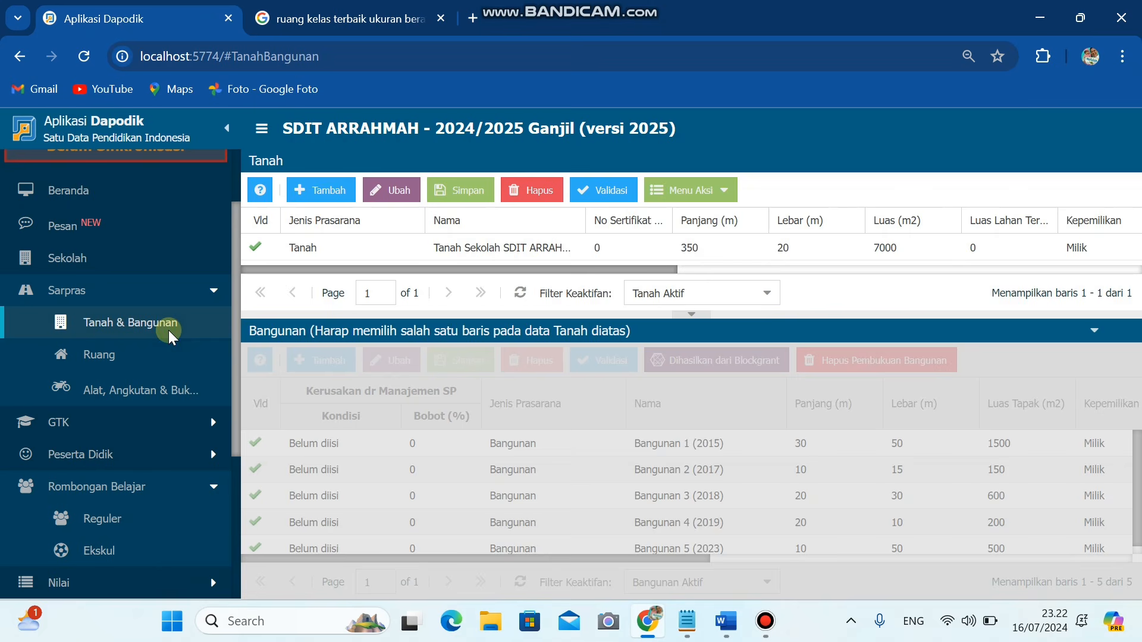
click(440, 255)
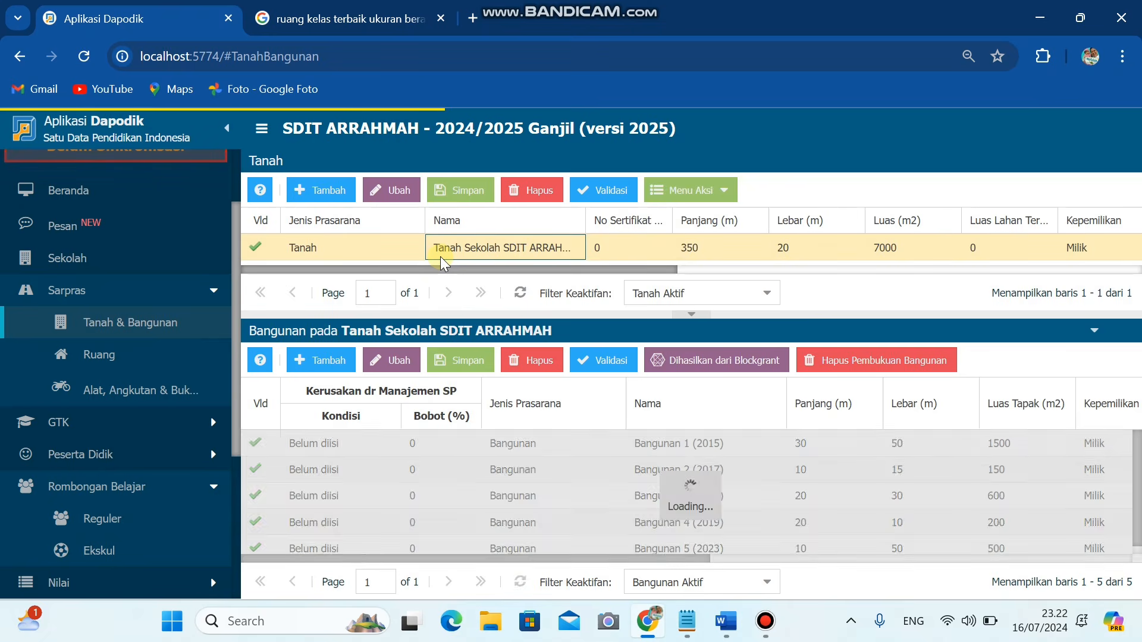
- Start a new land record with Jenis prasarana Tanah, the name TANAH YAYASAN and land certificate number 0
click(333, 190)
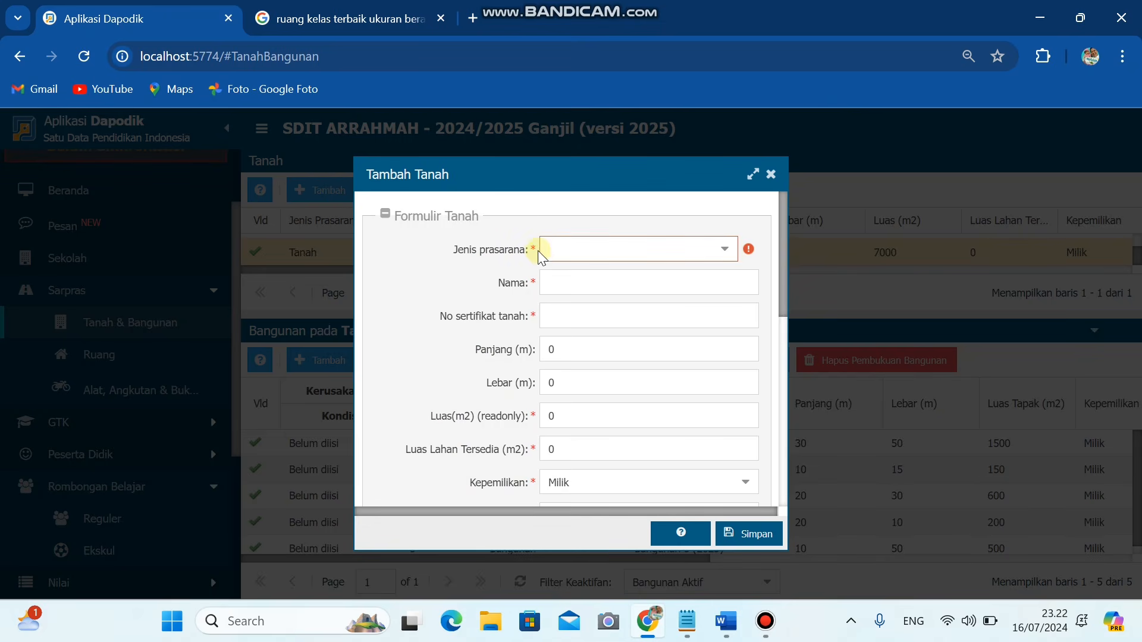
click(683, 259)
text(TANAH)
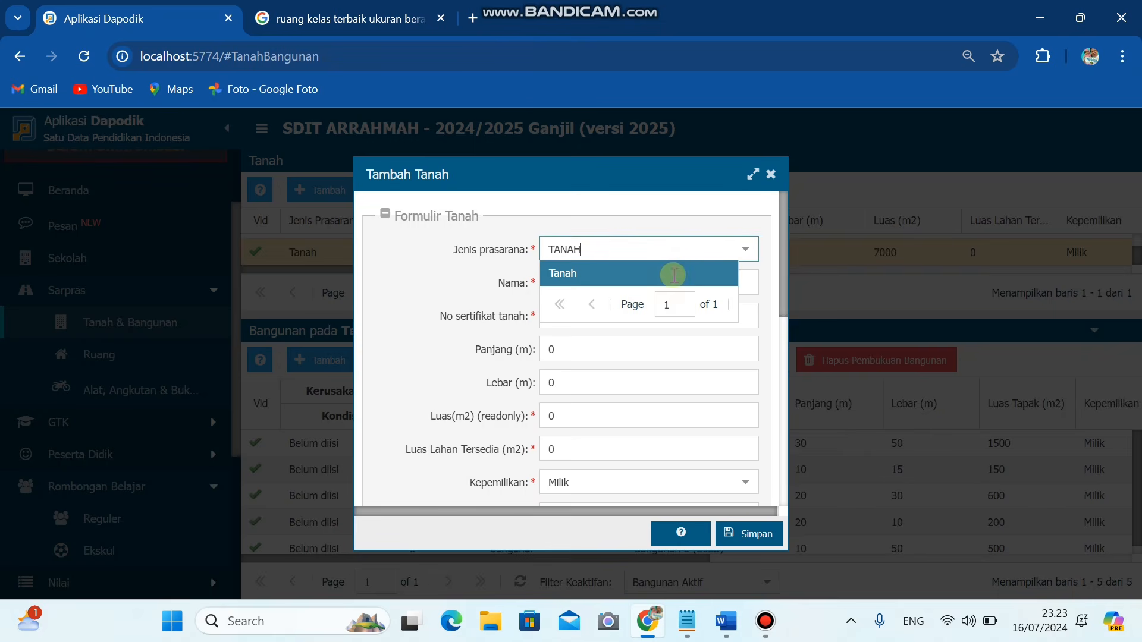
click(672, 274)
click(652, 293)
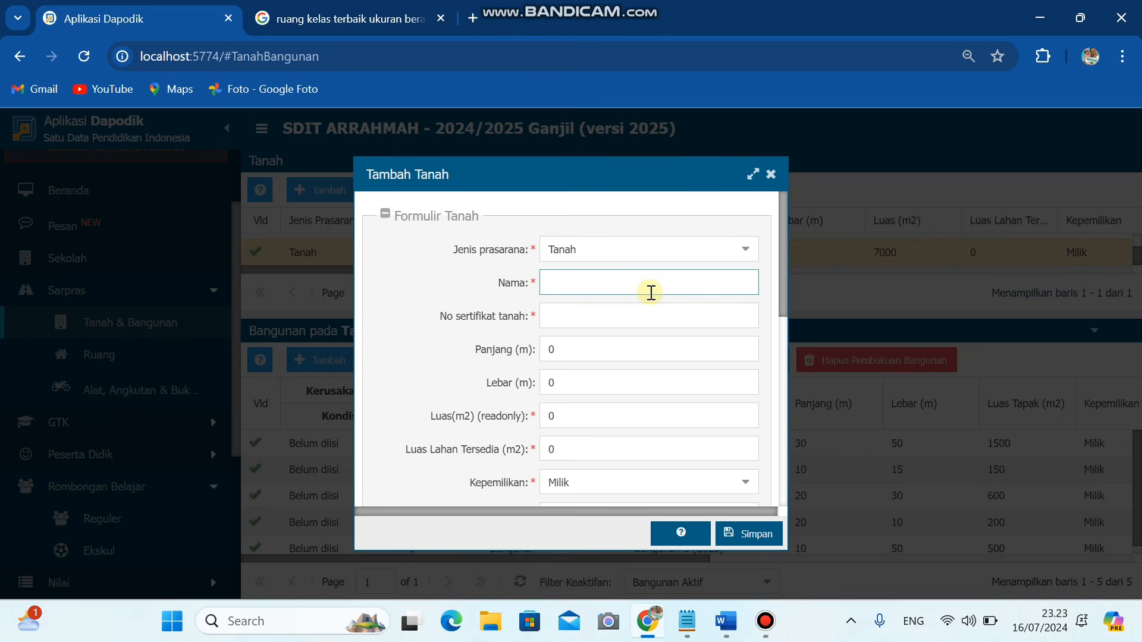
text(TANAH YAYASAN)
key(Tab)
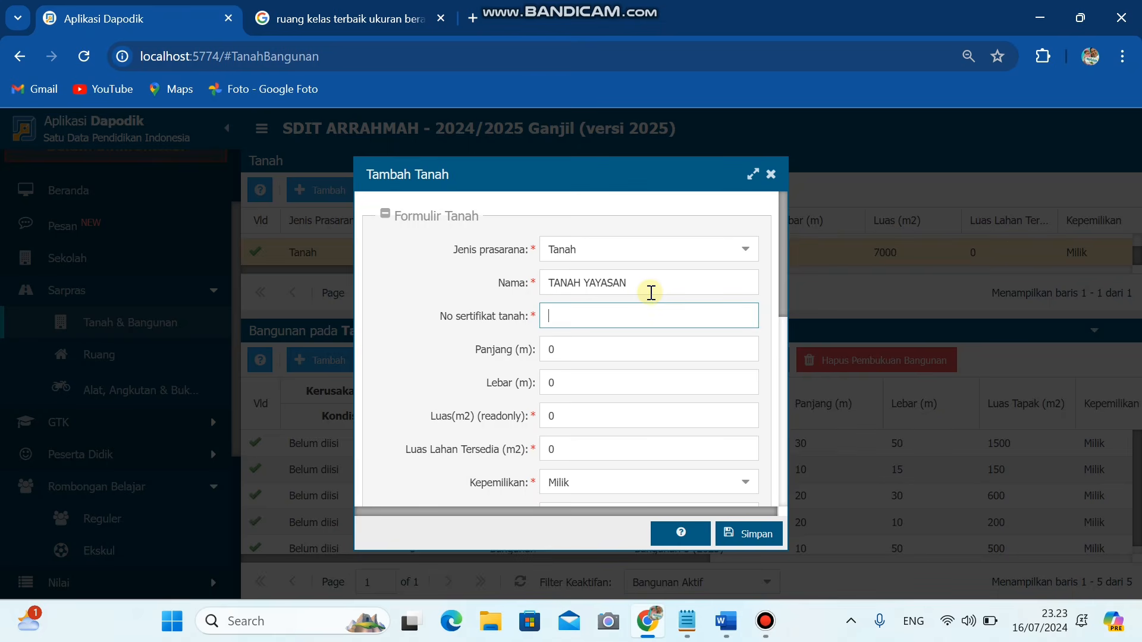
text(0)
key(Tab)
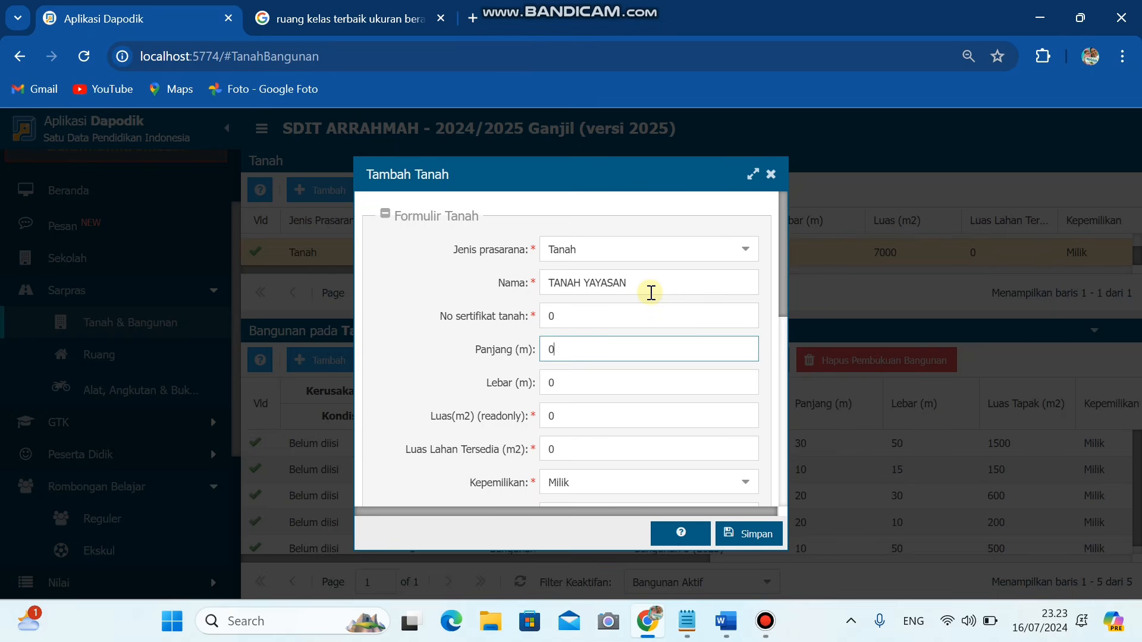
- Set the new land's length and width to 20 m each and its available land area to 400 m2
text(3)
key(BackSpace)
key(BackSpace)
text(20)
key(Tab)
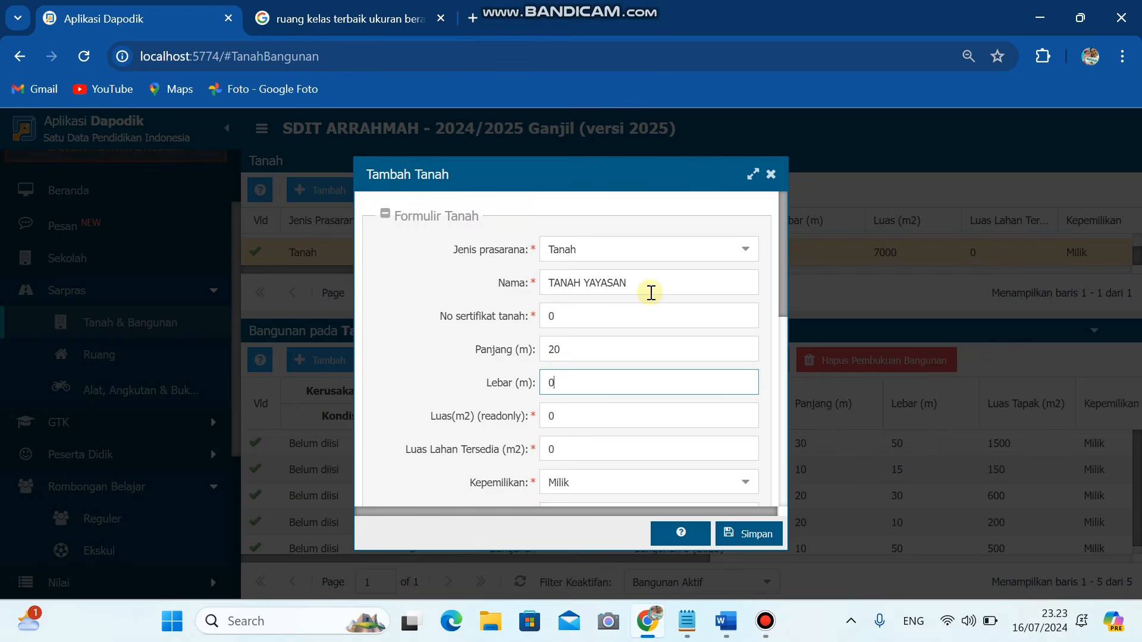
text(20)
click(577, 452)
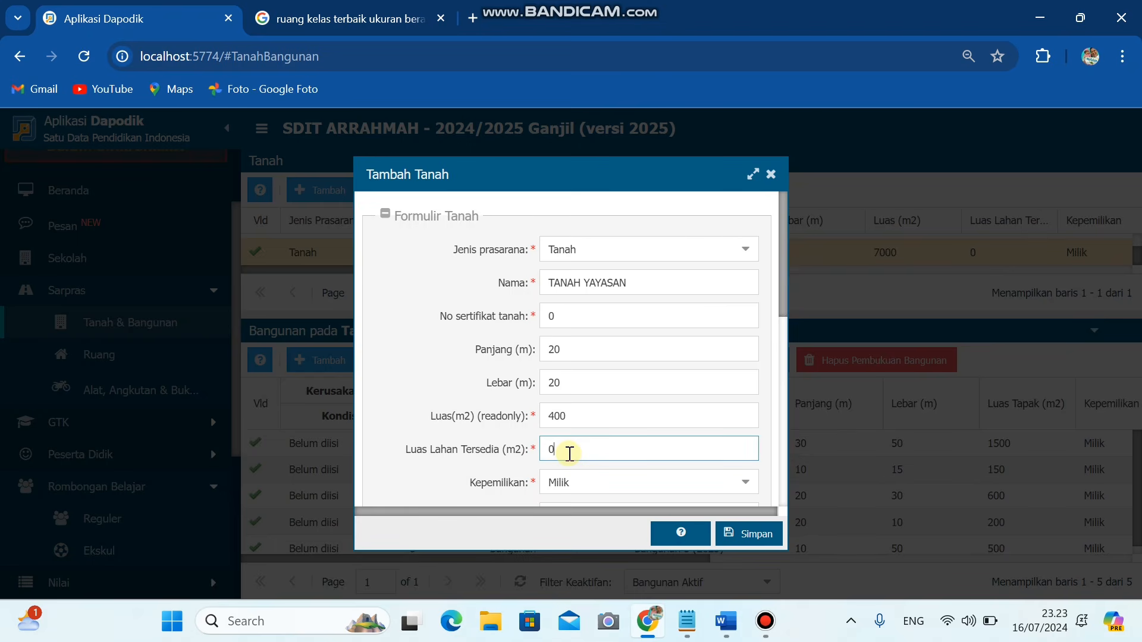
key(BackSpace)
text(400)
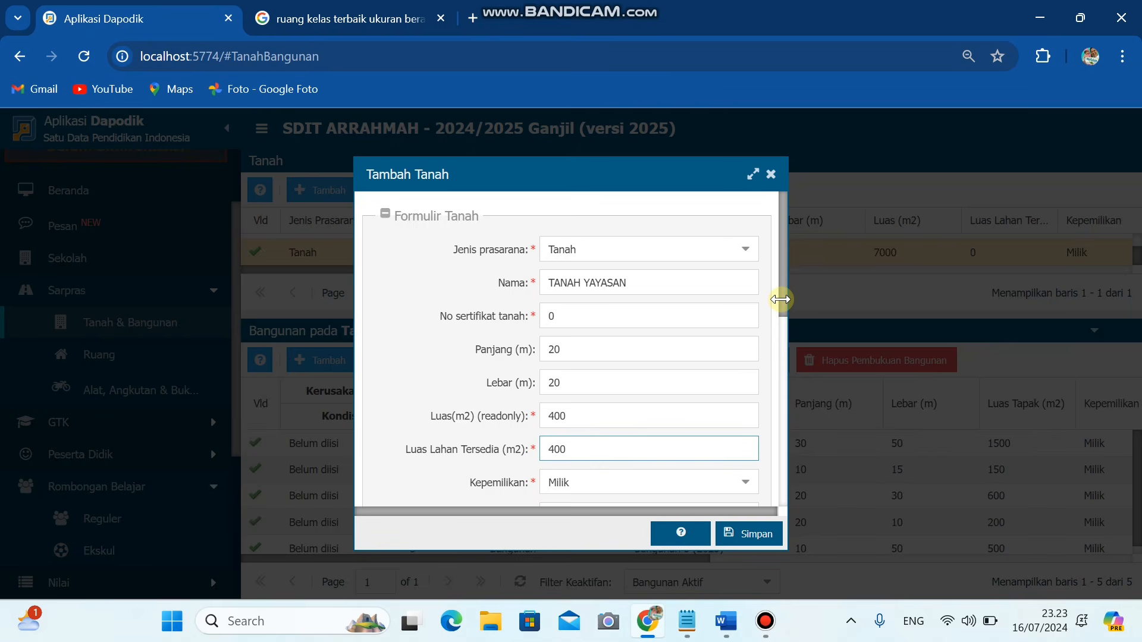
- Check the ownership options for the new land record and keep Milik
scroll(781, 299, down, 3)
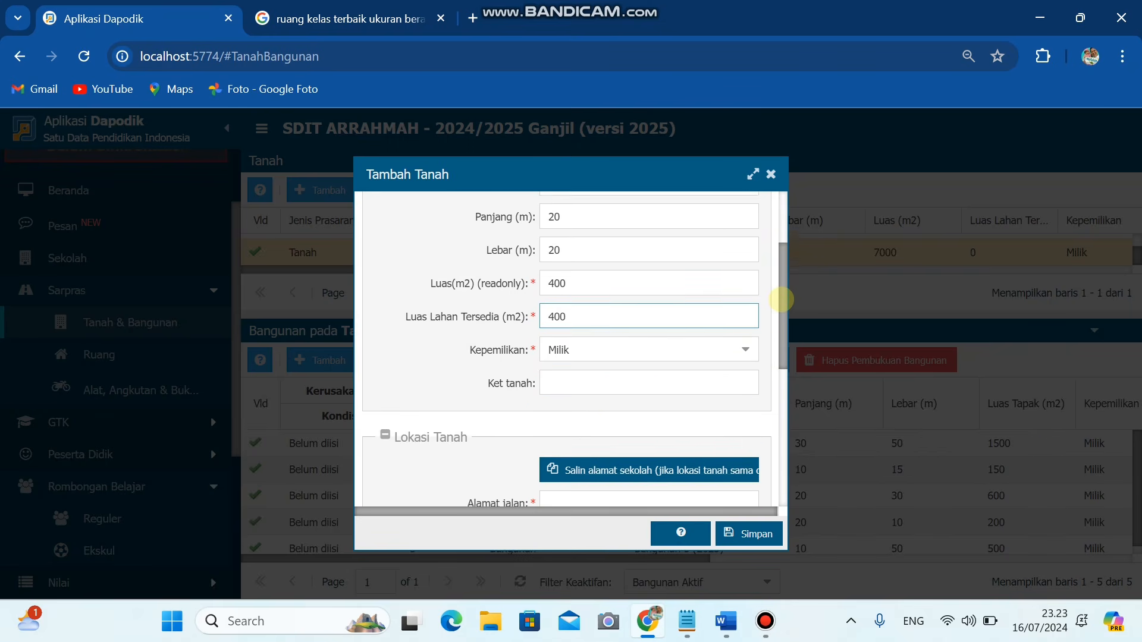
scroll(781, 299, down, 1)
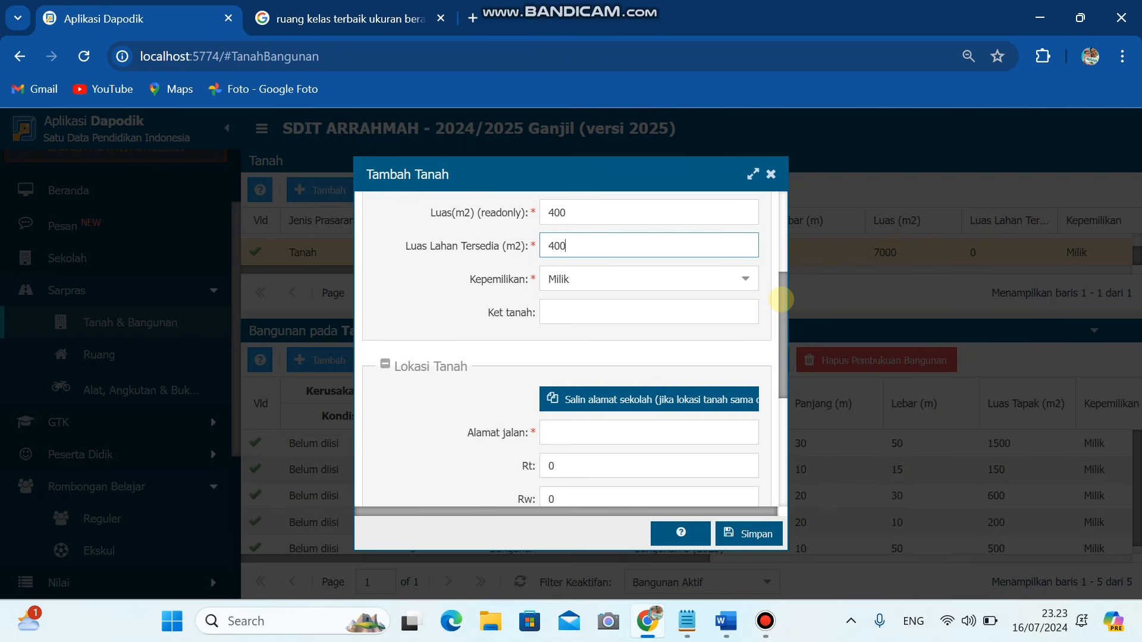
key(Tab)
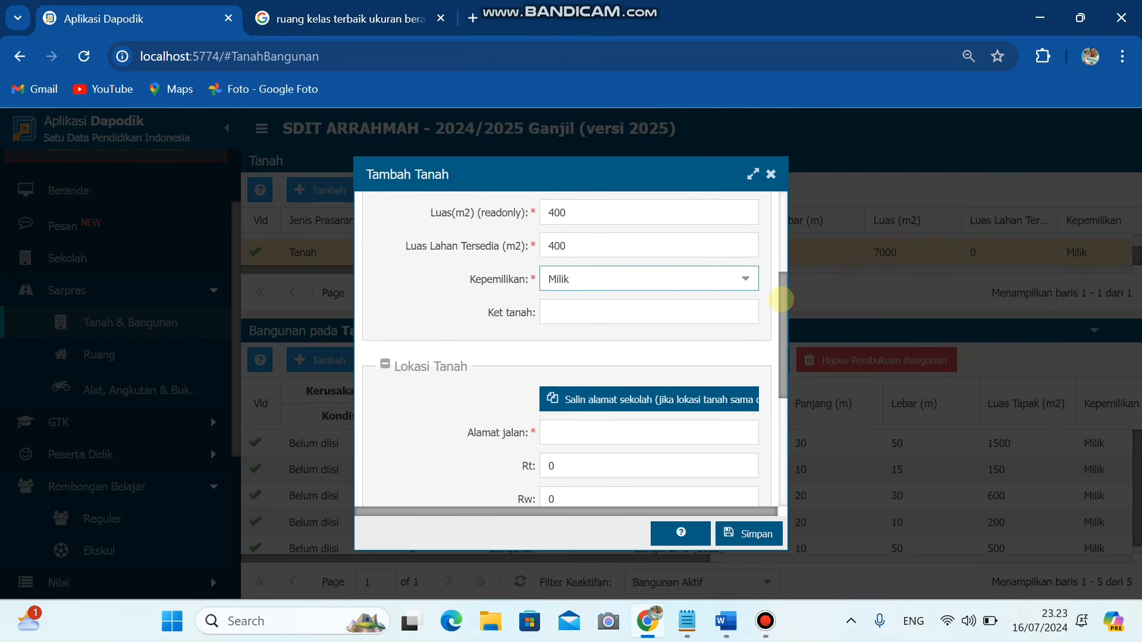
click(742, 279)
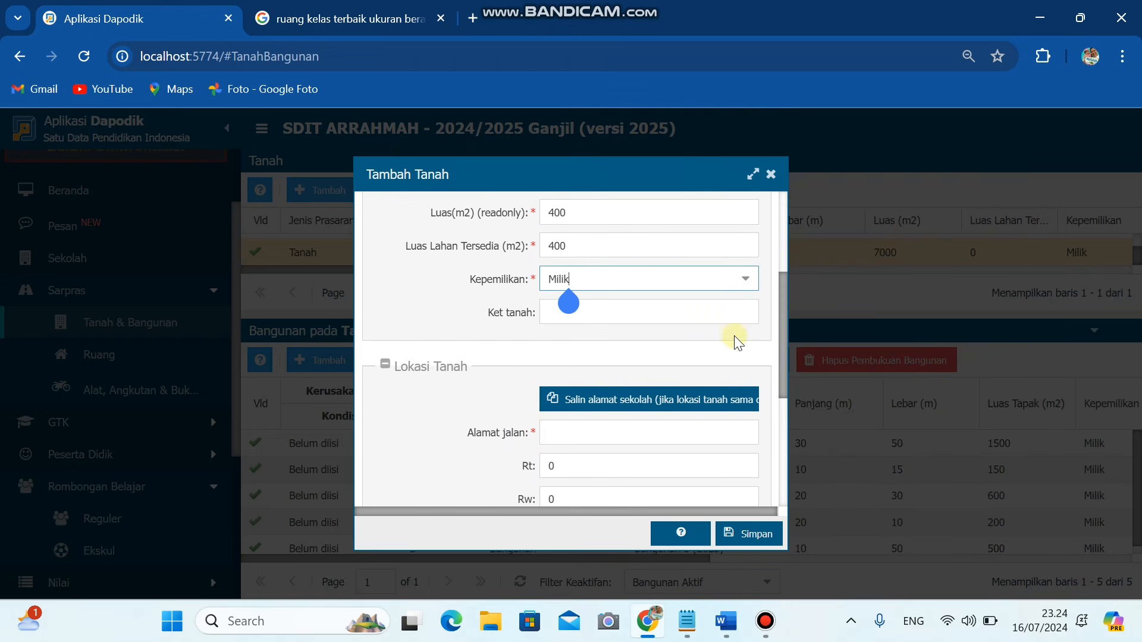
click(745, 280)
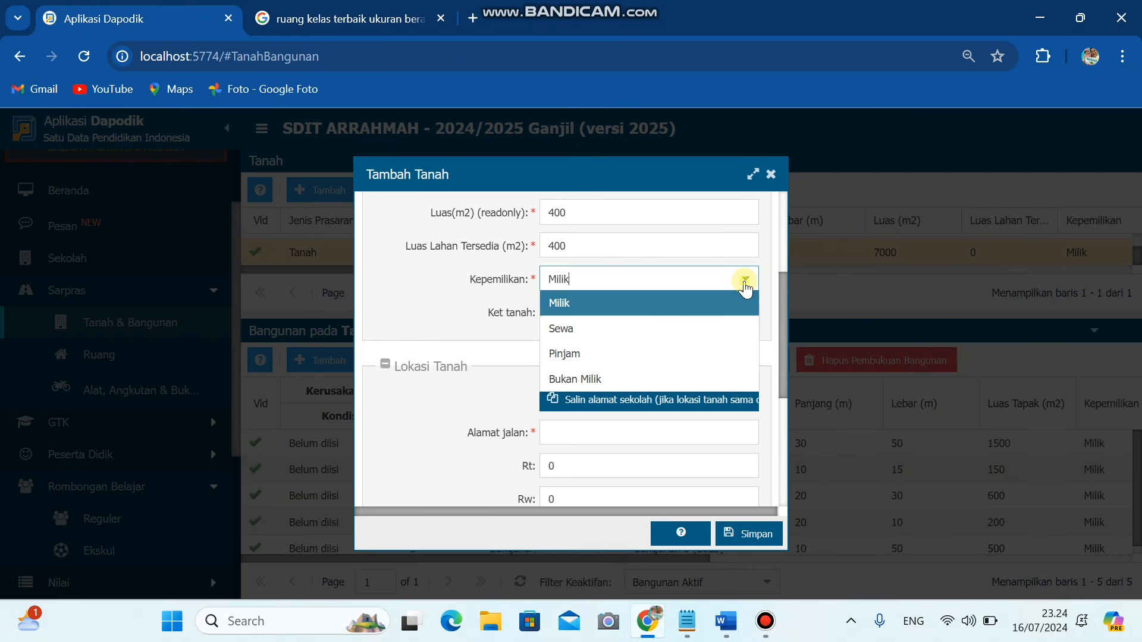
click(745, 283)
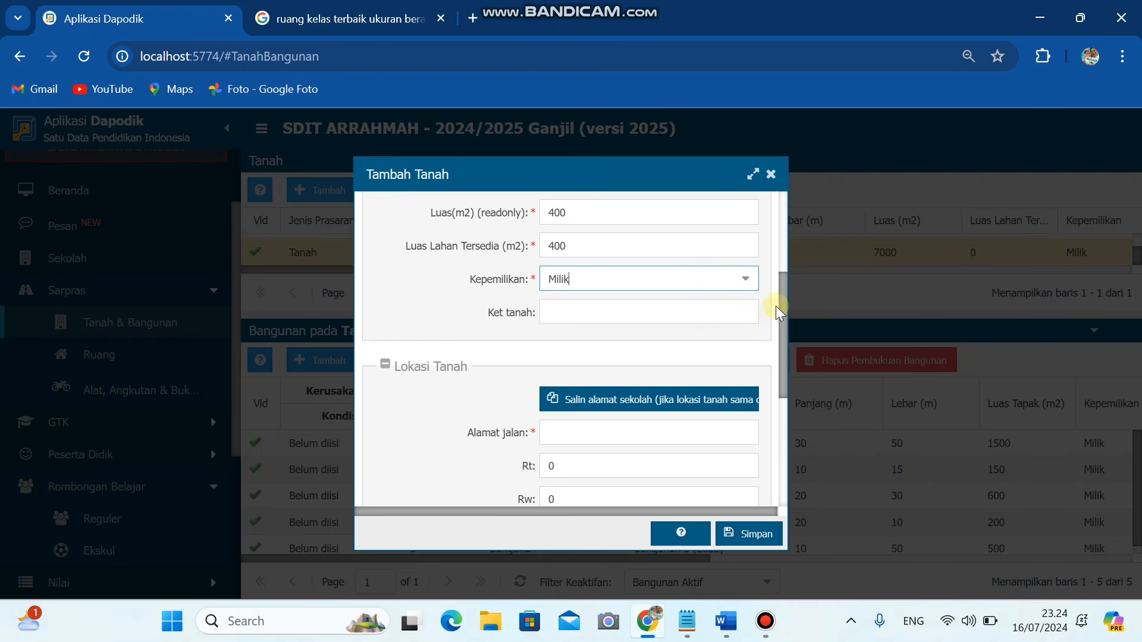
- Copy the school's address into the new land record's location and check the filled-in location fields
click(688, 402)
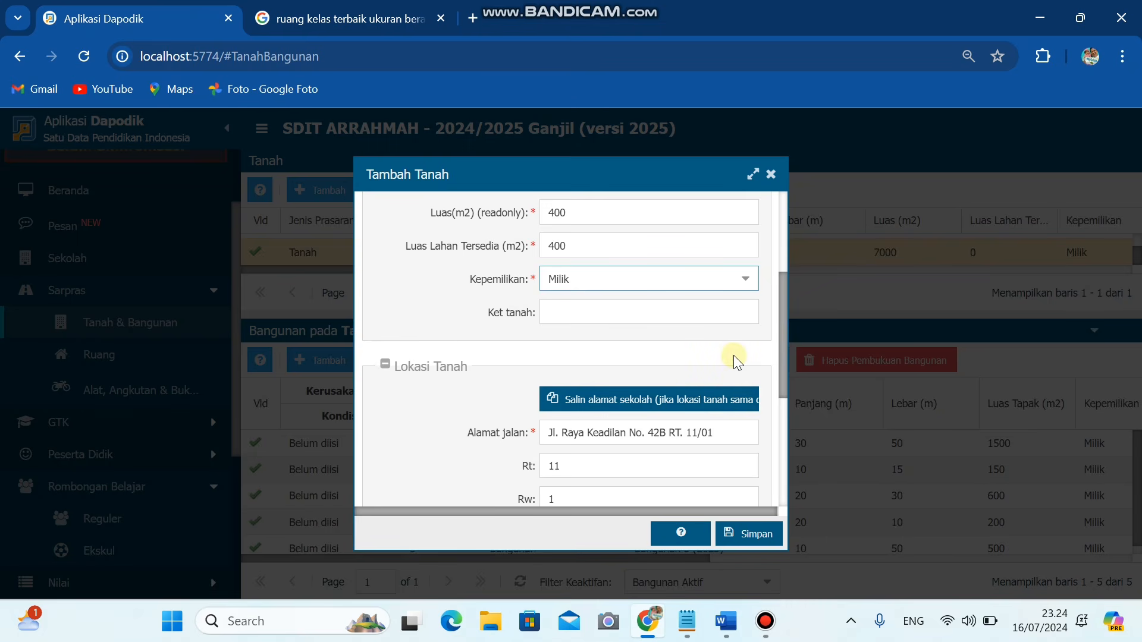
scroll(733, 355, down, 3)
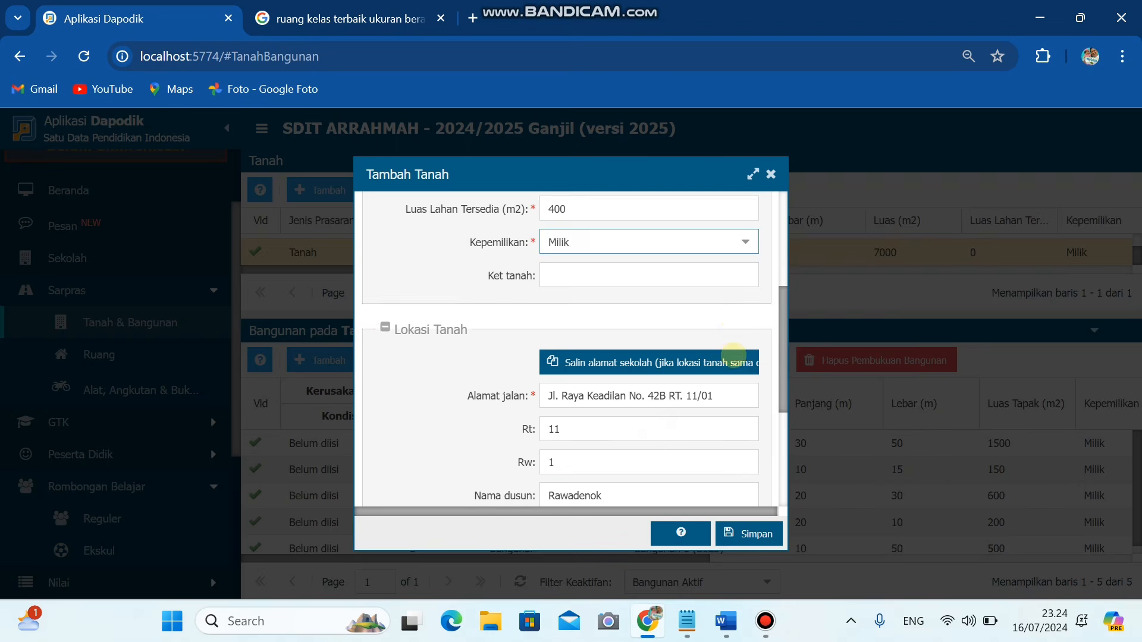
scroll(734, 355, down, 3)
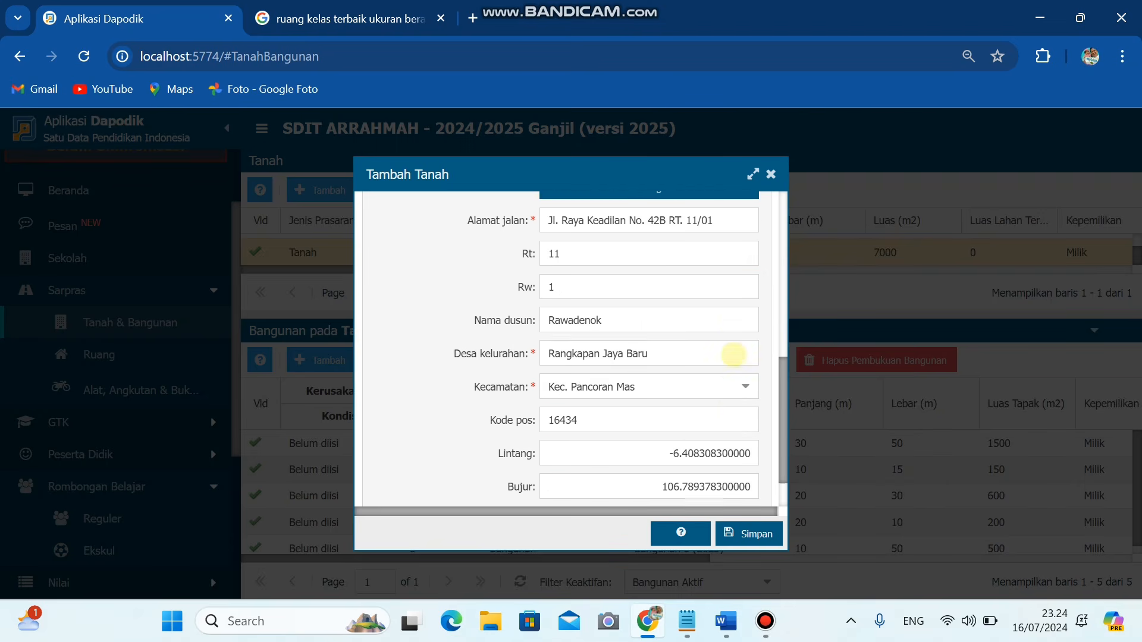
- Review the new land form at full size, and close it without saving
scroll(733, 355, up, 6)
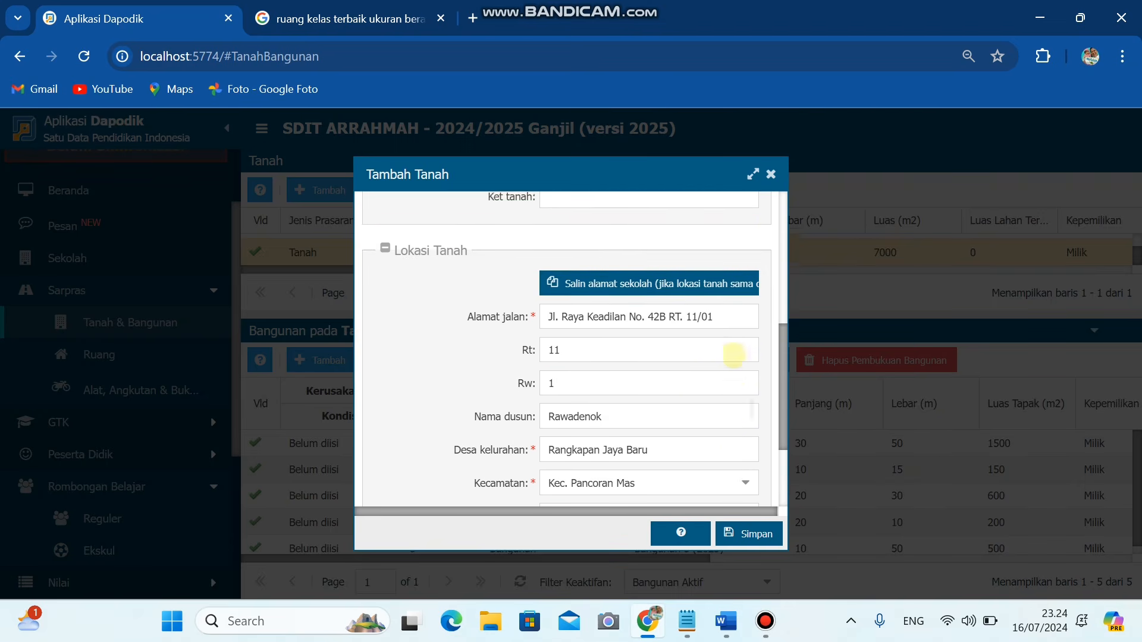
scroll(733, 355, up, 4)
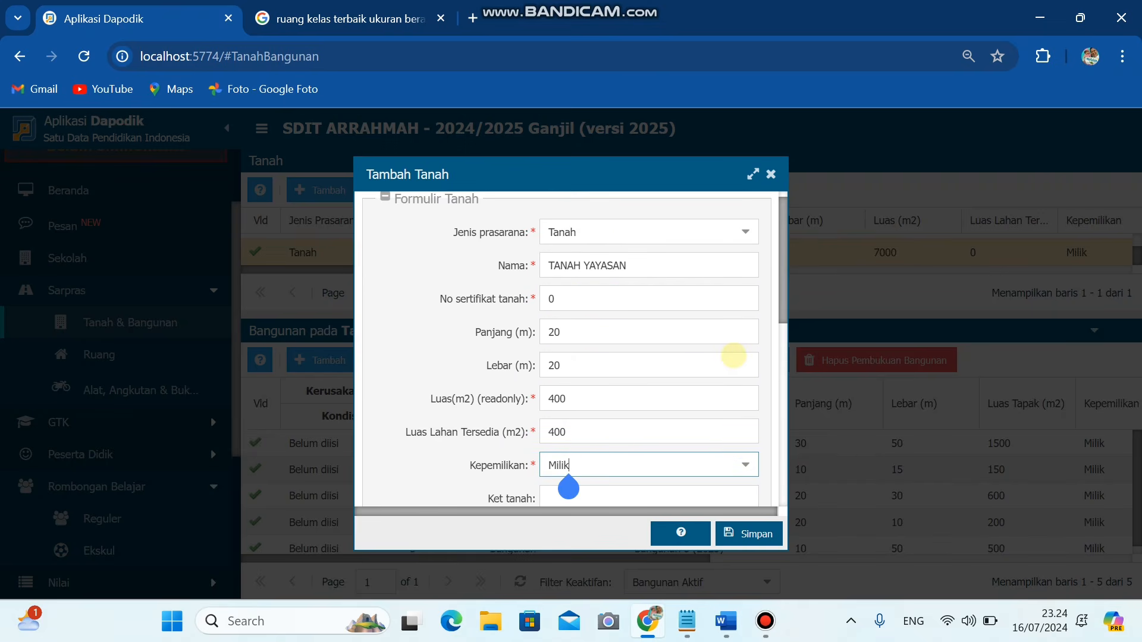
click(753, 174)
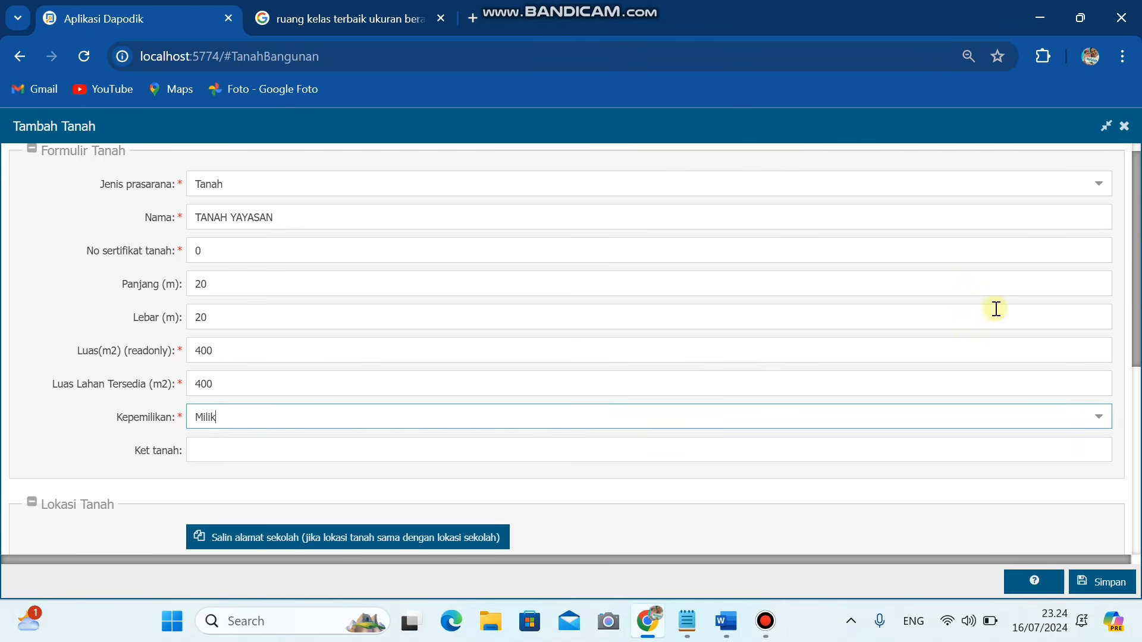
click(1122, 127)
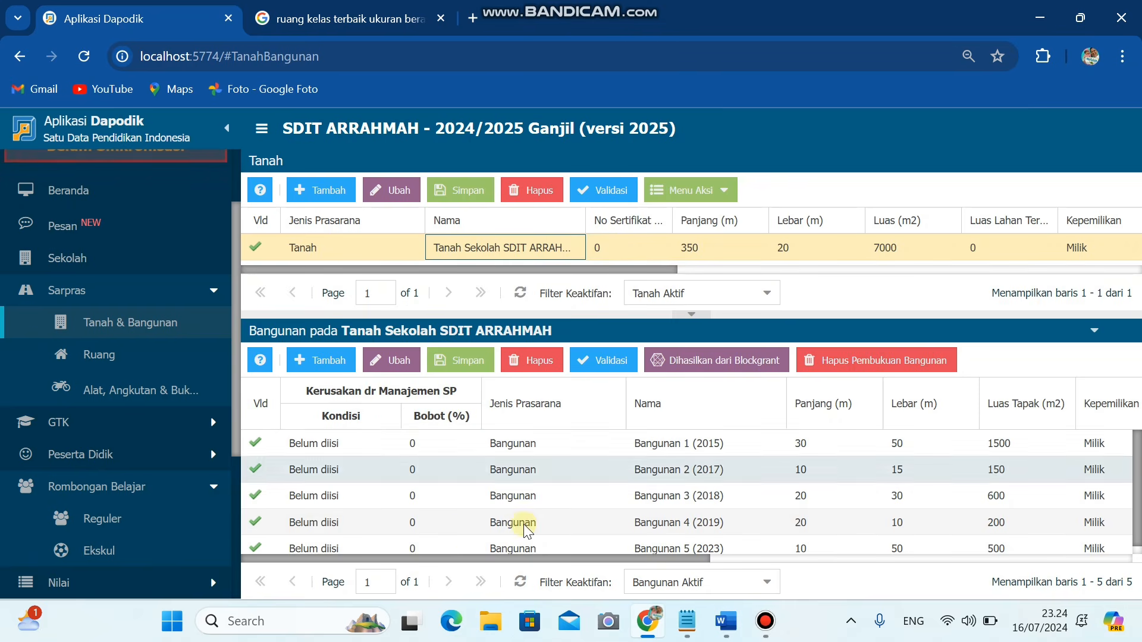
- Examine the building layout sketch in Word, and return to Dapodik in Chrome to review the list of buildings on the school land
click(727, 622)
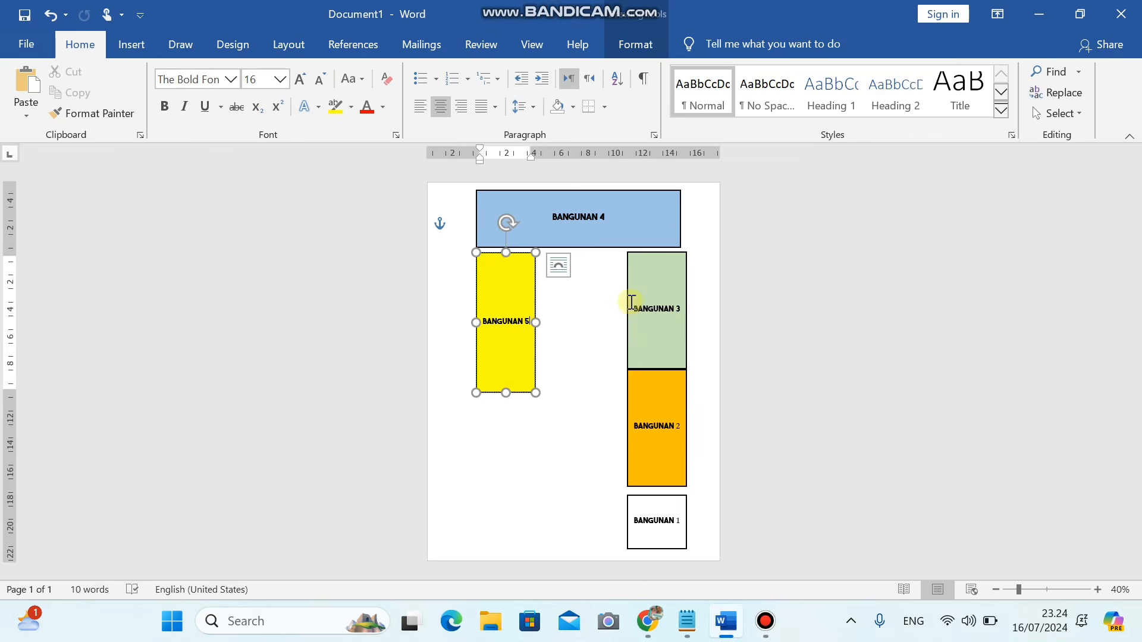
mouse_move(657, 618)
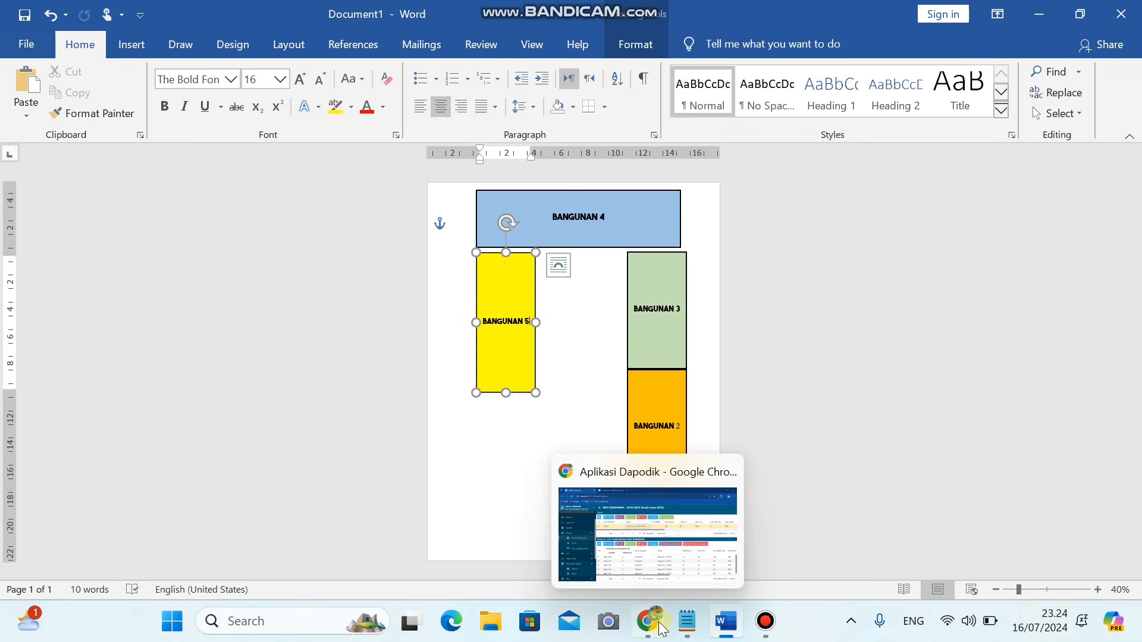
click(658, 573)
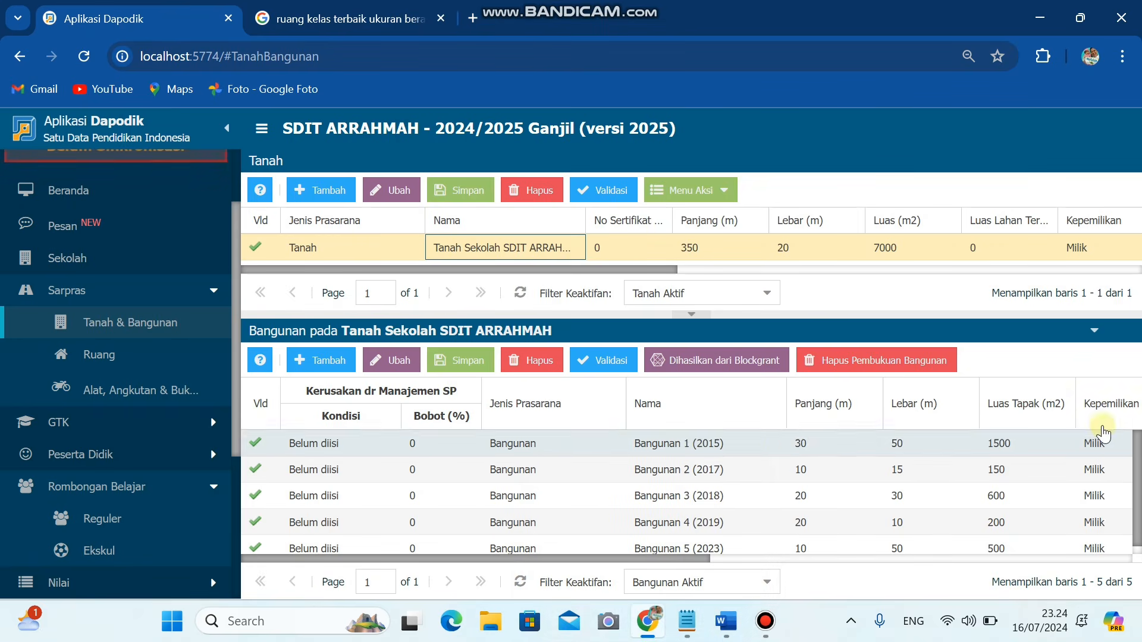
drag(1140, 445, 1139, 480)
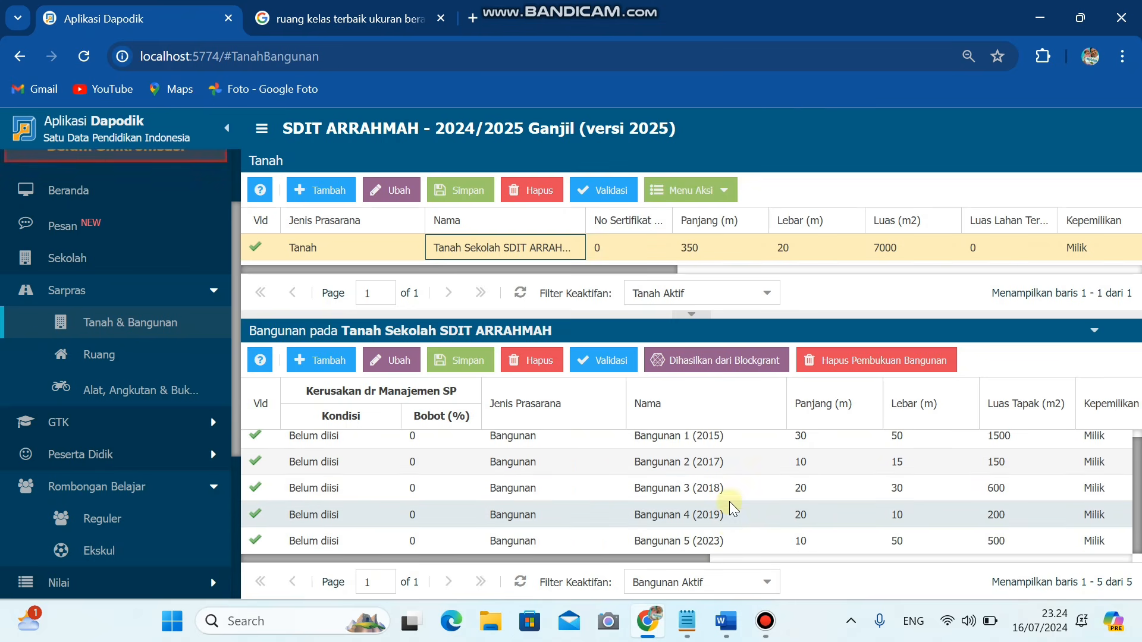
- Start a new building record on the school land with Jenis prasarana Bangunan and the name BANGUNAN 6
click(331, 366)
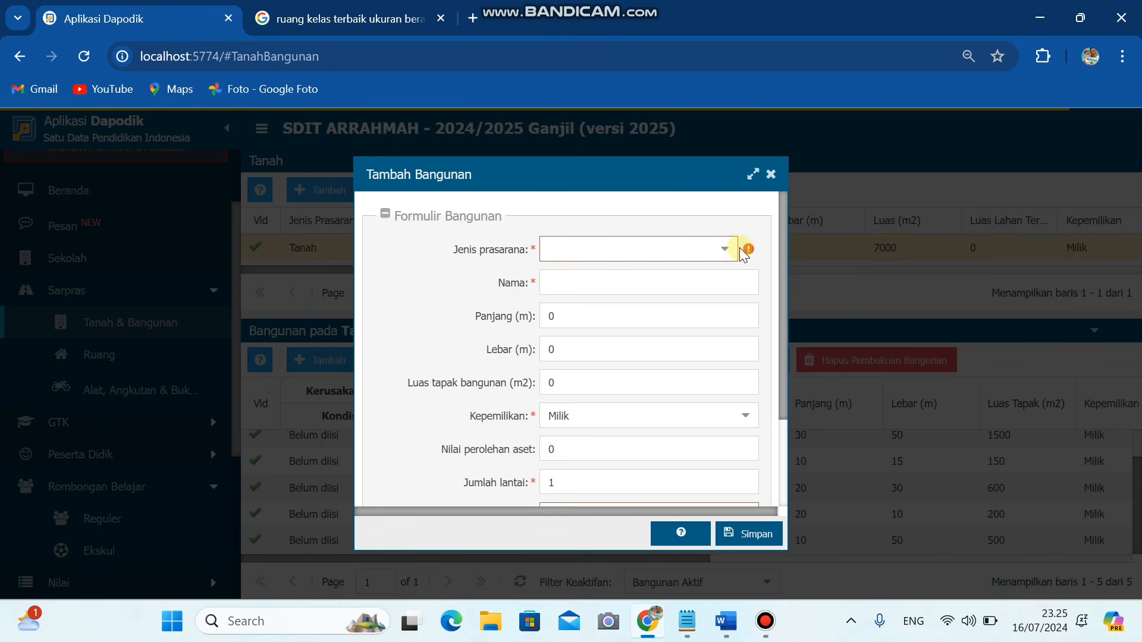
click(718, 254)
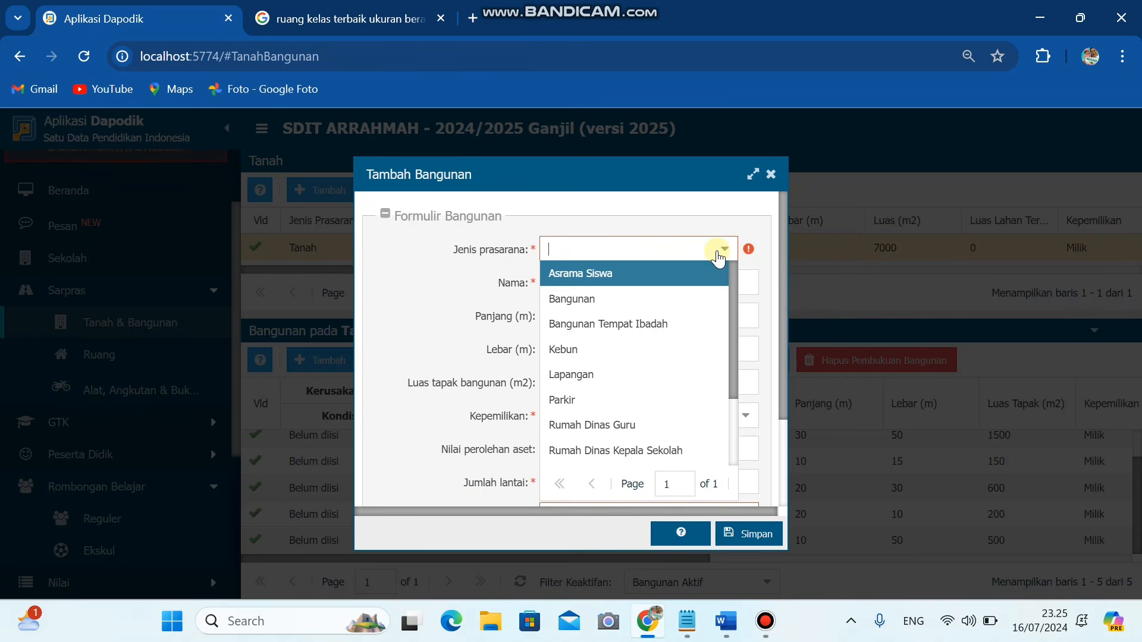
text(BANGUNAN)
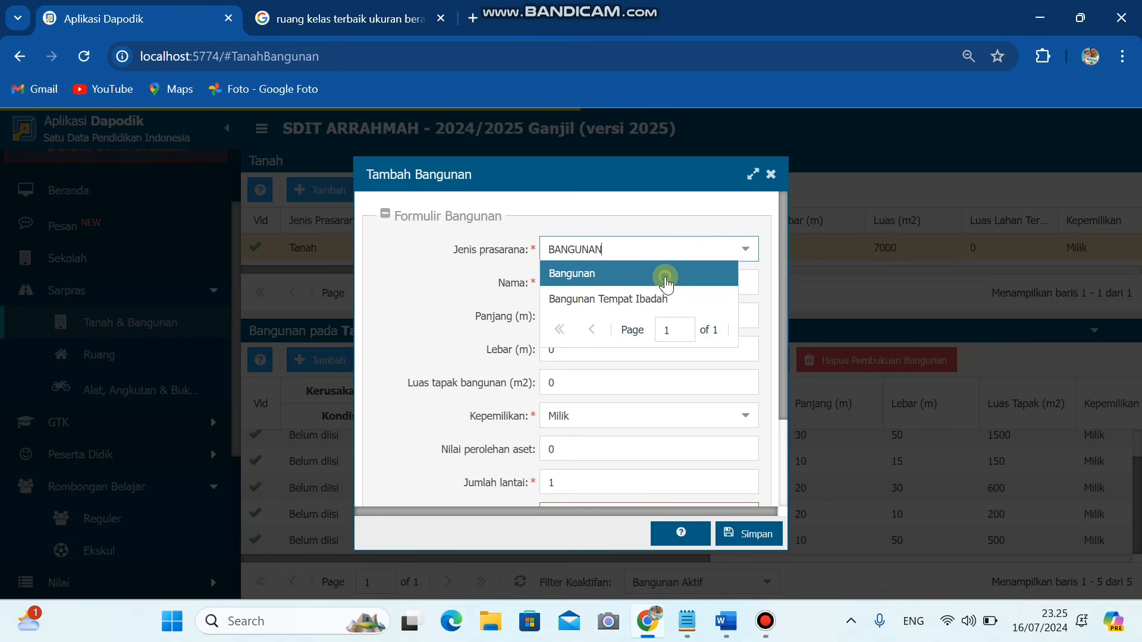
click(663, 275)
click(667, 277)
text(B)
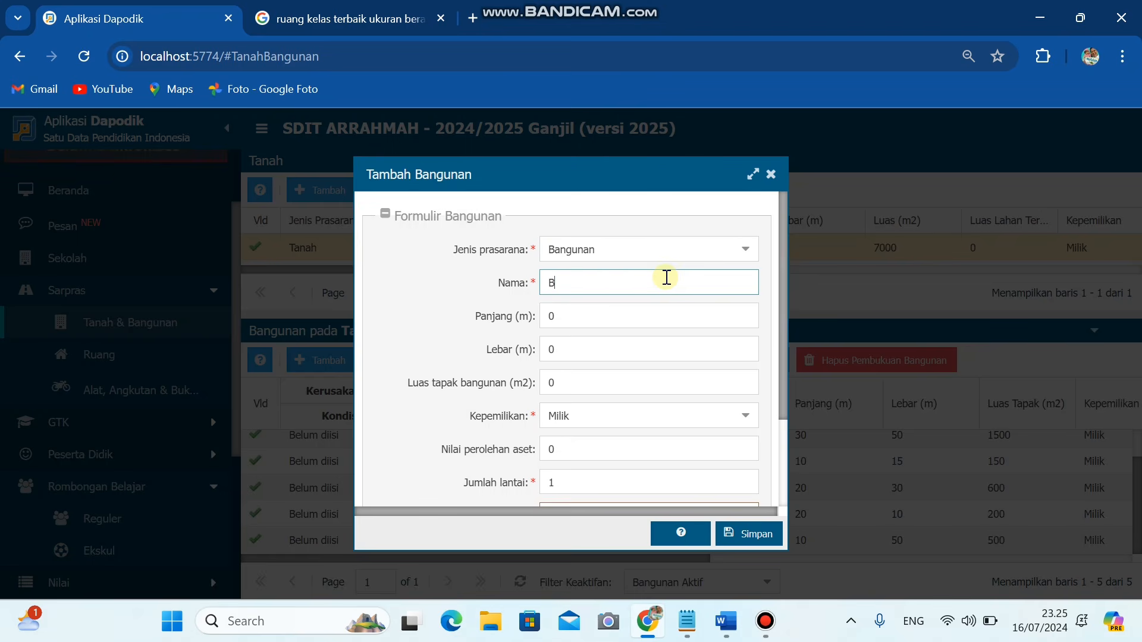
text(ANGUNAN 6)
- Set BANGUNAN 6's Panjang to 30 m, Lebar to 5 m and Luas tapak bangunan to 150 m2
click(648, 314)
key(BackSpace)
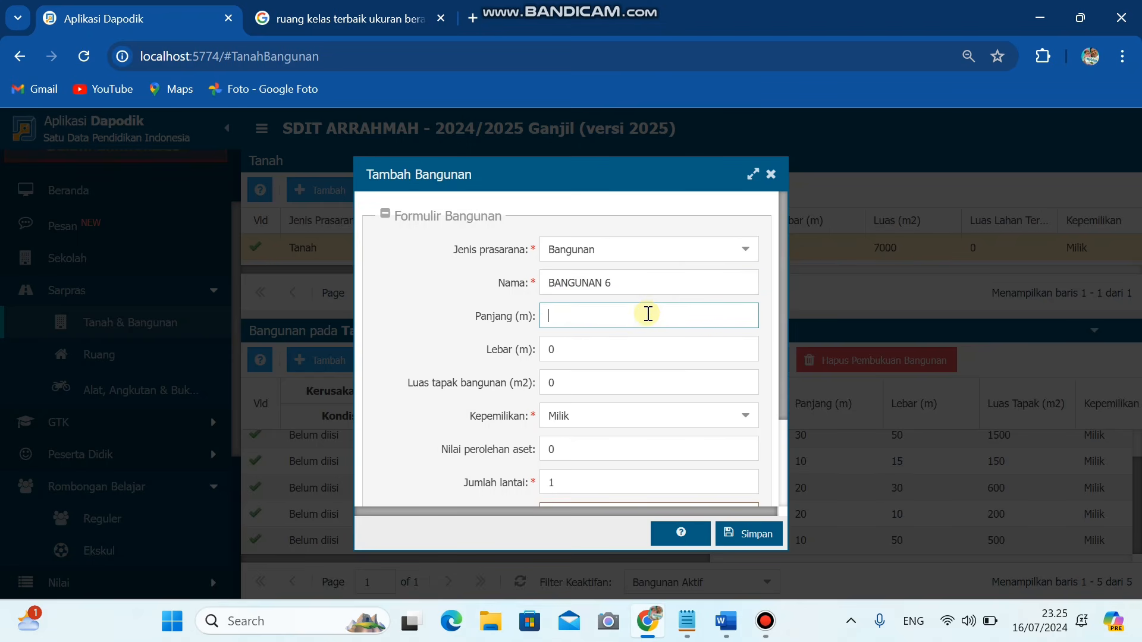
text(30)
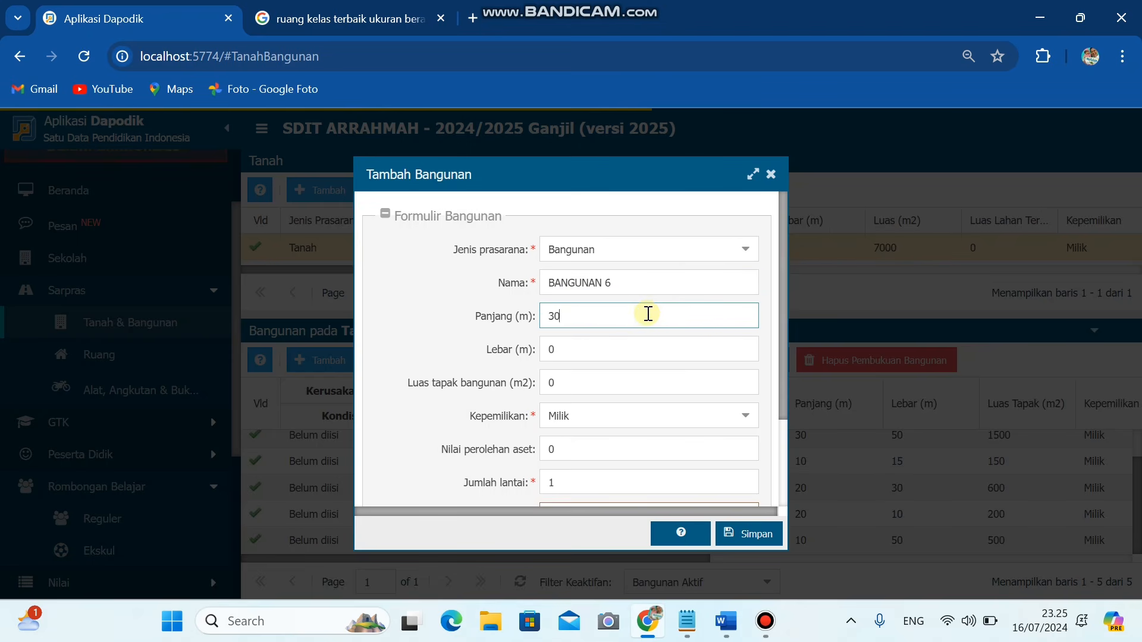
key(Tab)
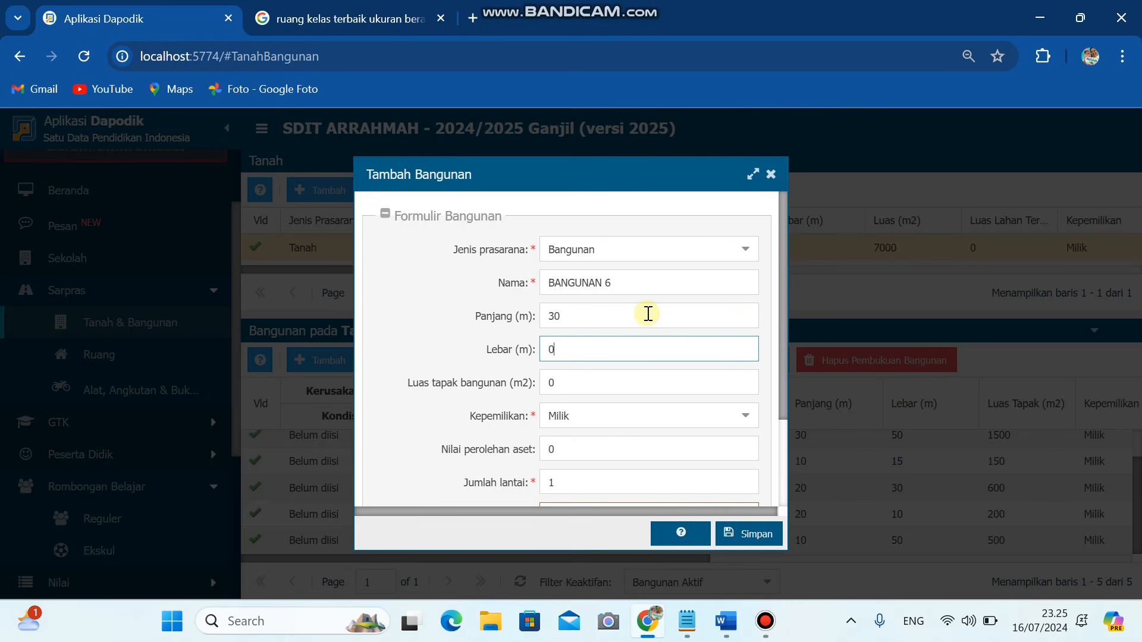
text(5)
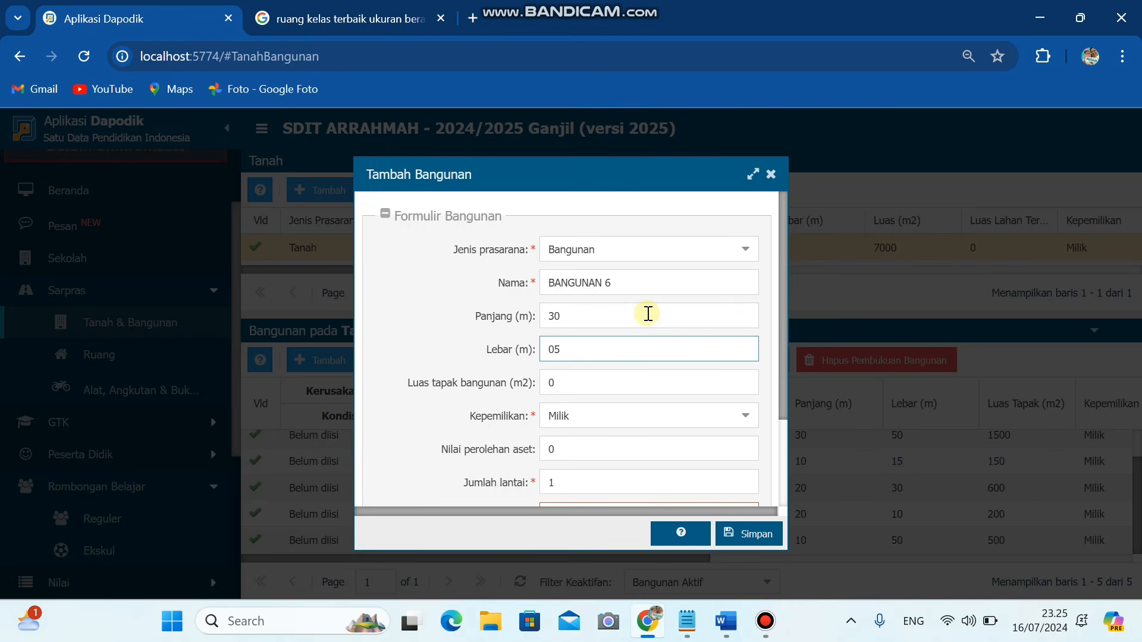
click(592, 374)
drag(562, 317, 543, 322)
click(548, 349)
drag(573, 387, 546, 390)
text(150)
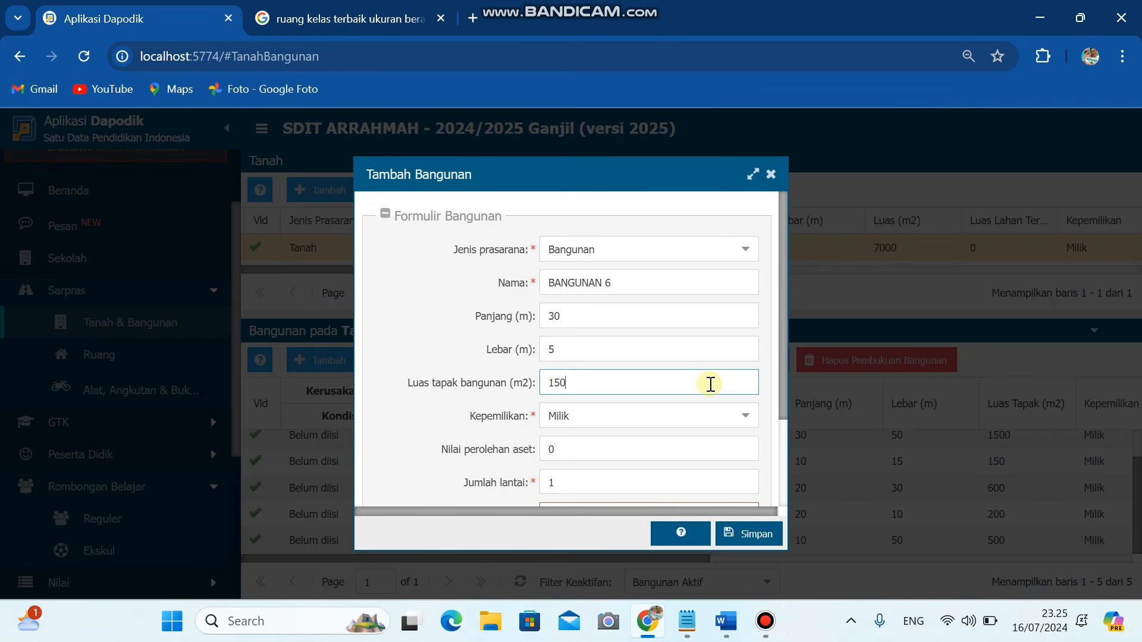
- Review the Kepemilikan options for BANGUNAN 6 and keep Milik
scroll(710, 384, down, 2)
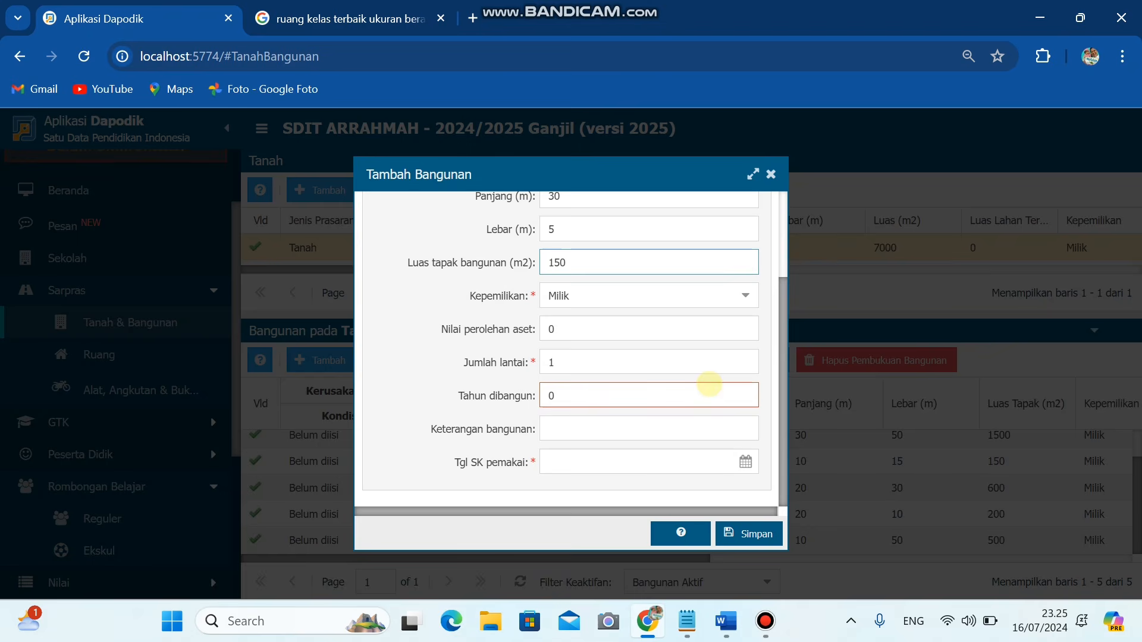
key(Tab)
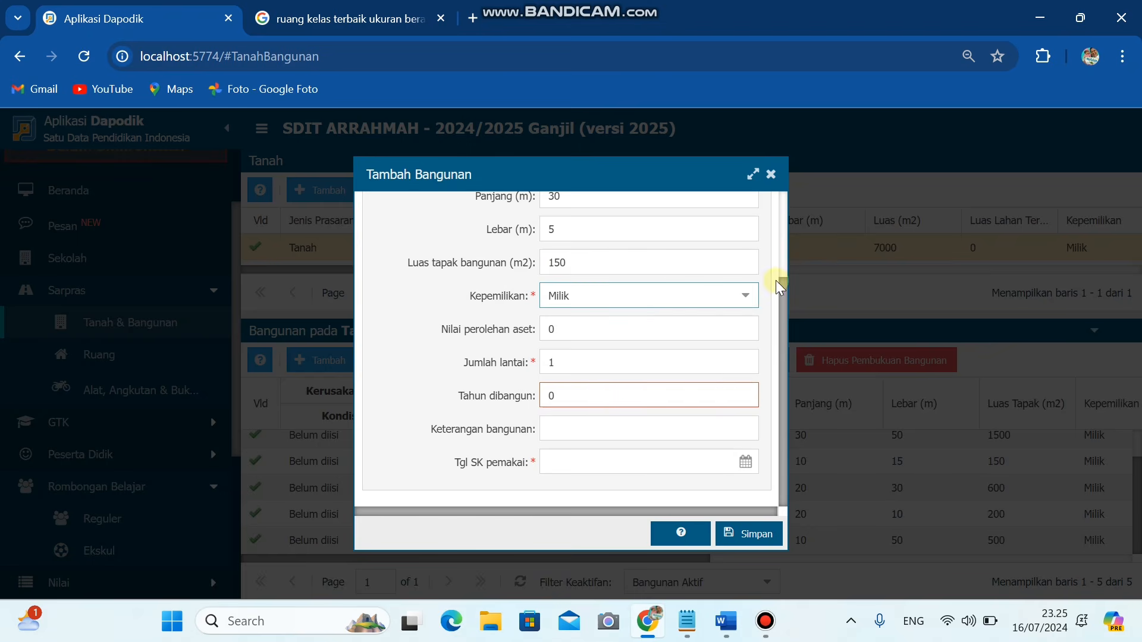
click(739, 305)
click(739, 304)
click(739, 304)
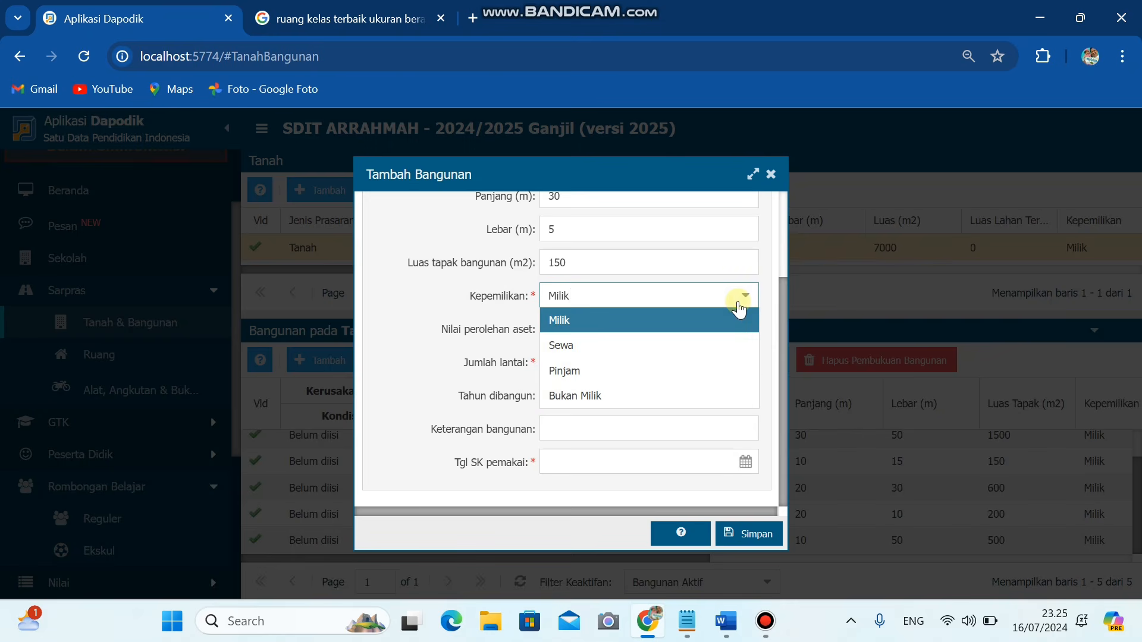
click(738, 304)
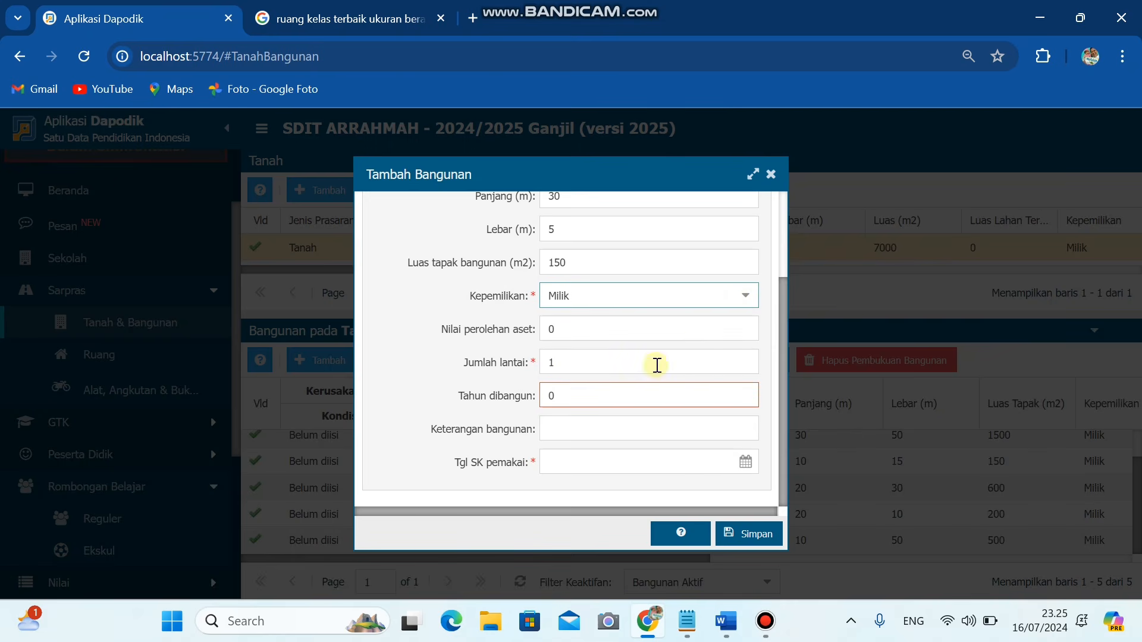
- Set BANGUNAN 6's Jumlah lantai to 3 and Tahun dibangun to 2024
drag(658, 364, 538, 367)
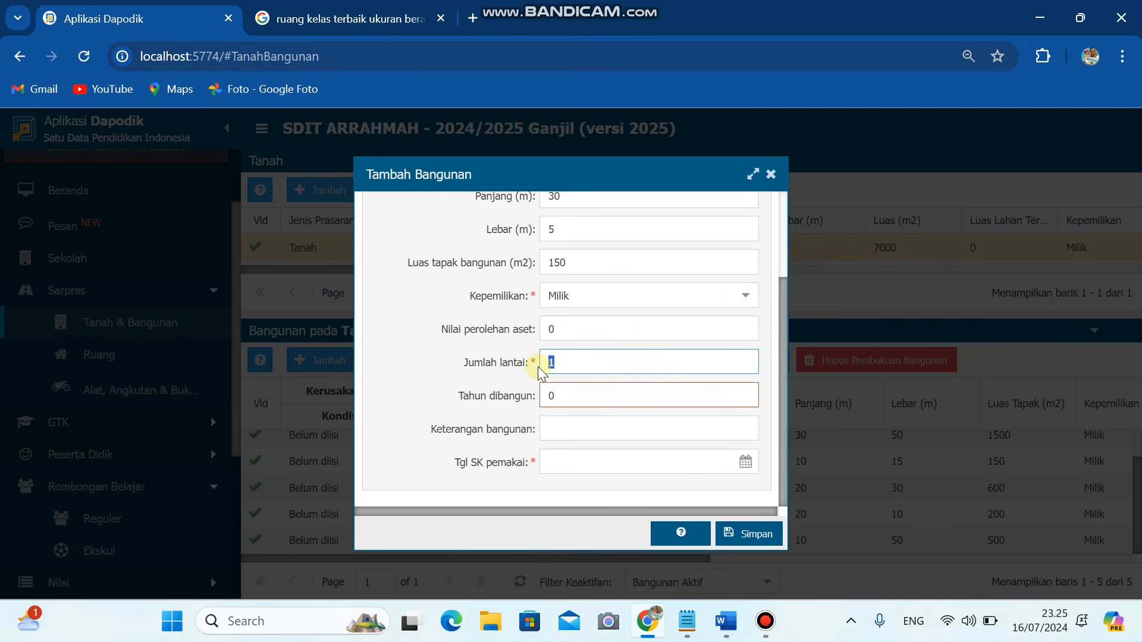
text(2)
key(BackSpace)
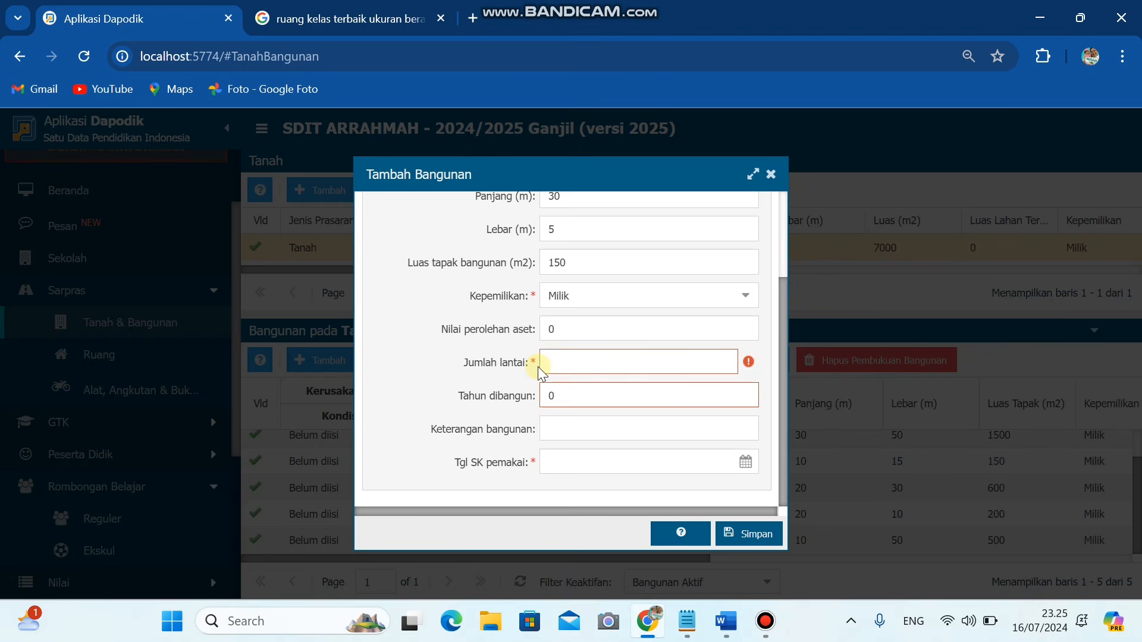
text(3)
click(575, 395)
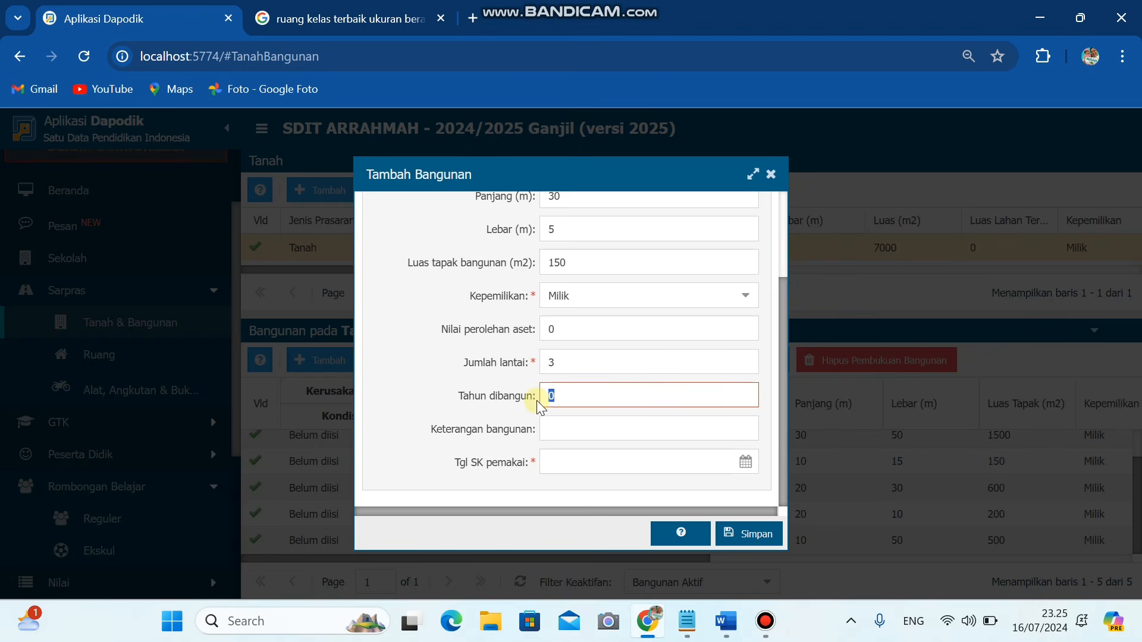
text(2024)
- Set the Tgl SK pemakai of BANGUNAN 6 to 01/07/2024 from the calendar
click(597, 464)
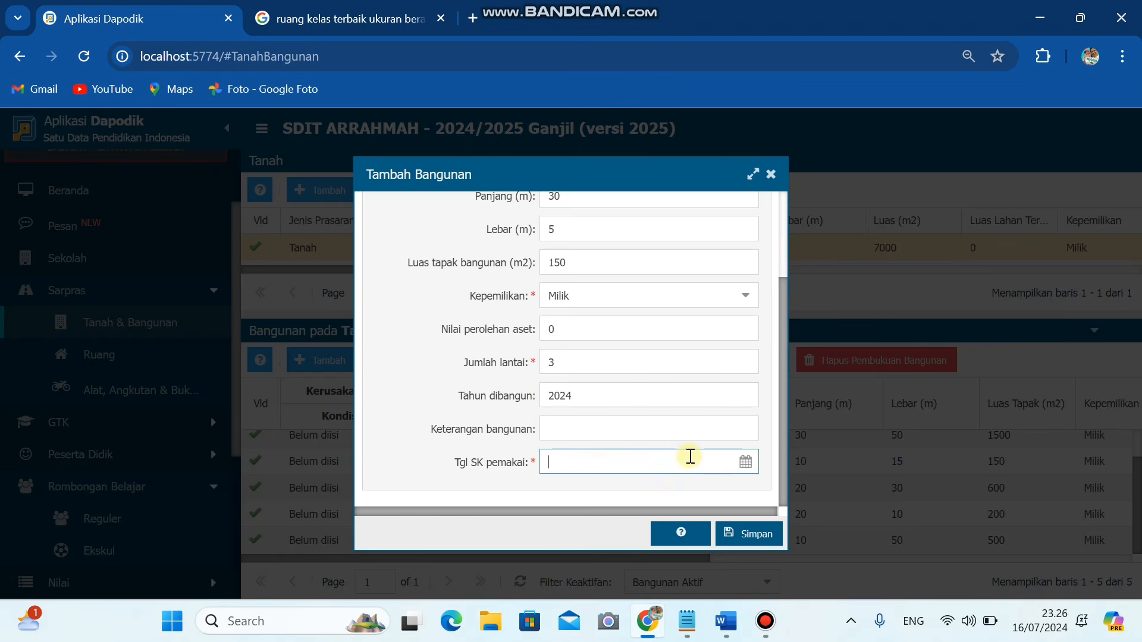
click(744, 465)
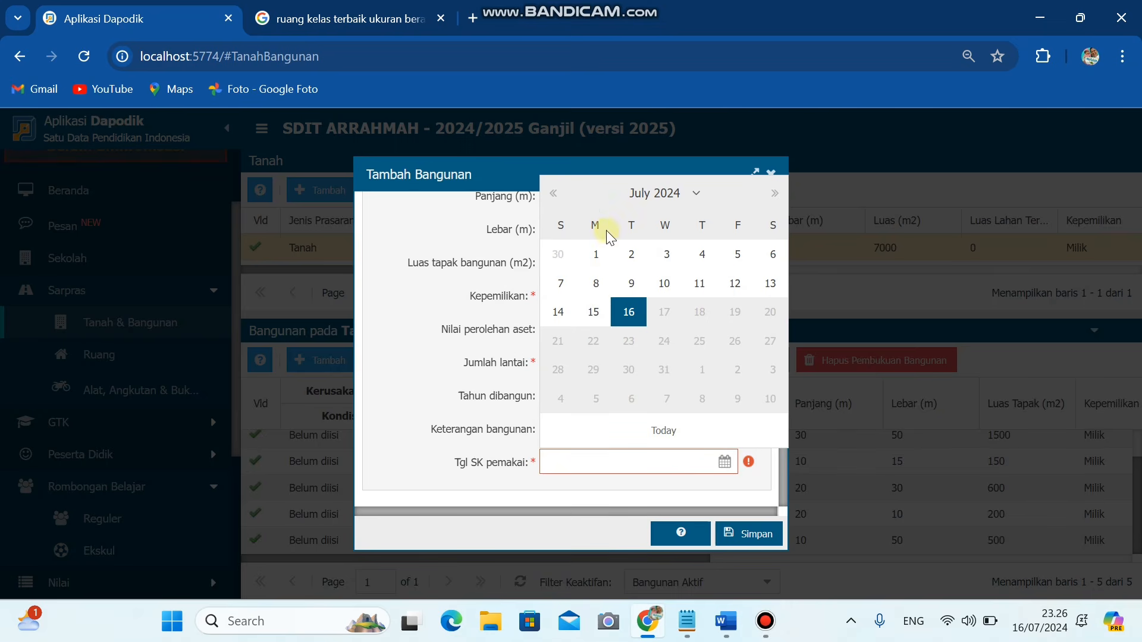
click(603, 256)
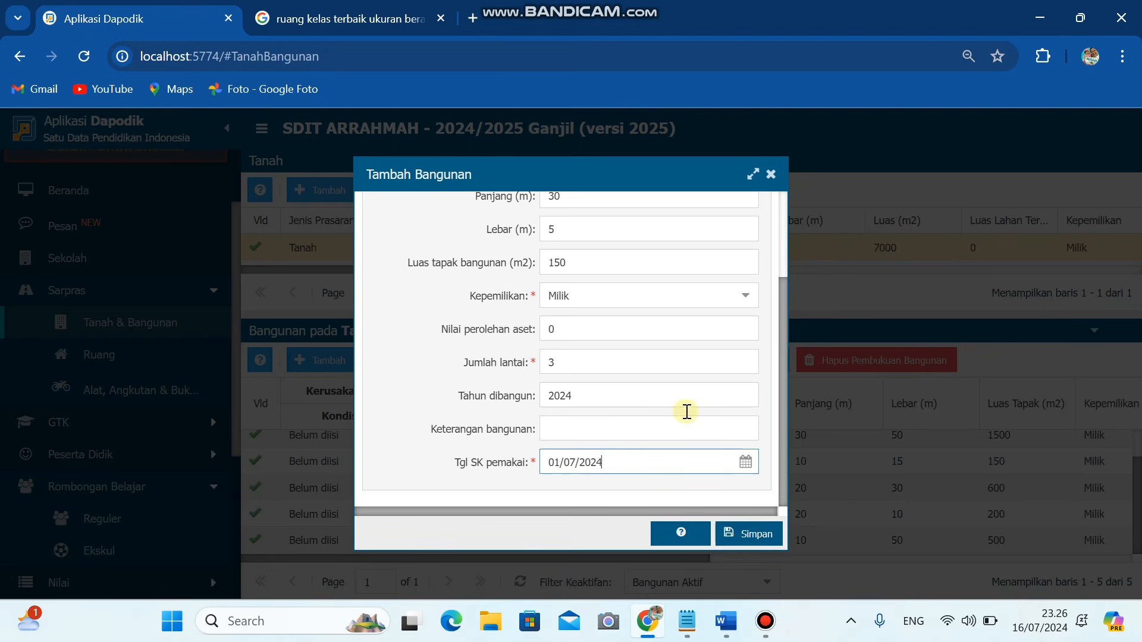
- Close the new building form without saving, and select Bangunan 5 (2023) in the list of buildings
click(773, 177)
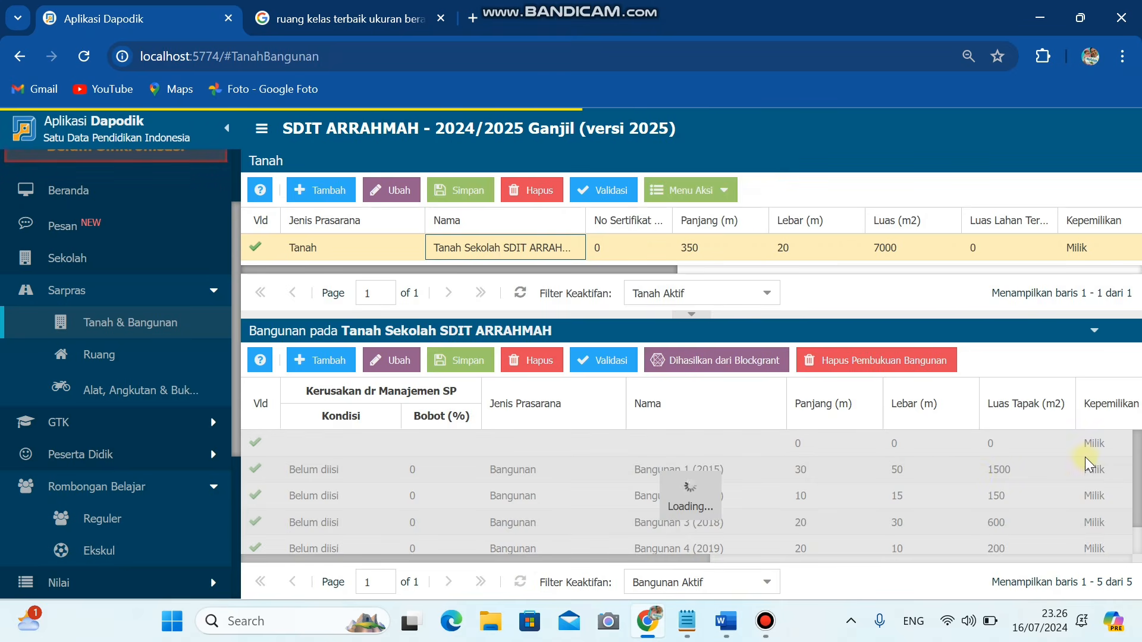
drag(1138, 454, 1140, 492)
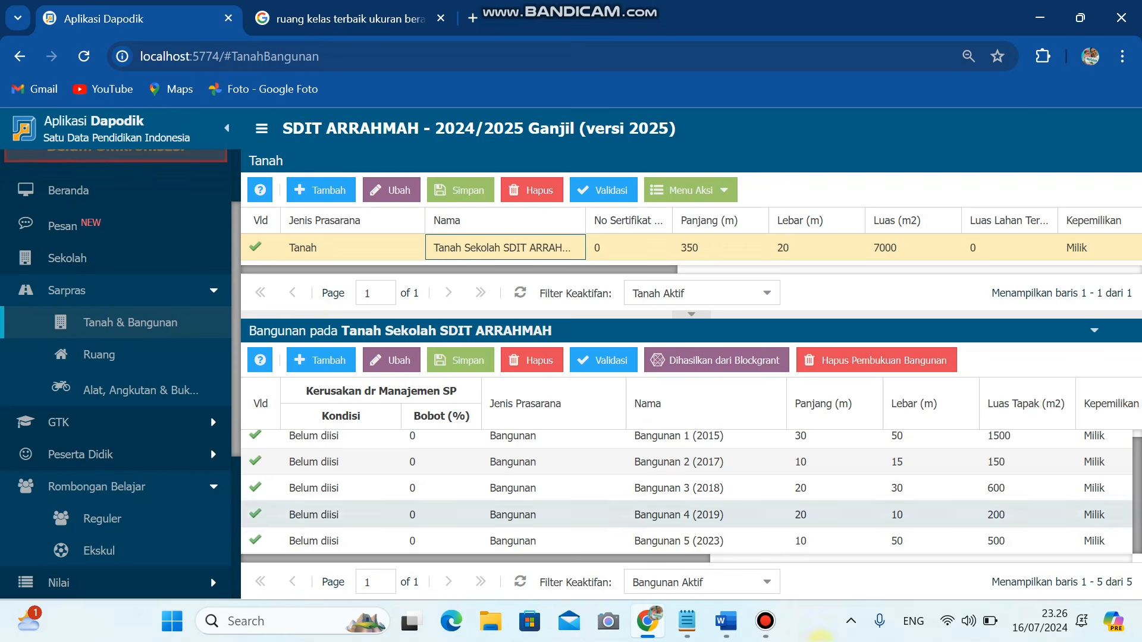
click(884, 533)
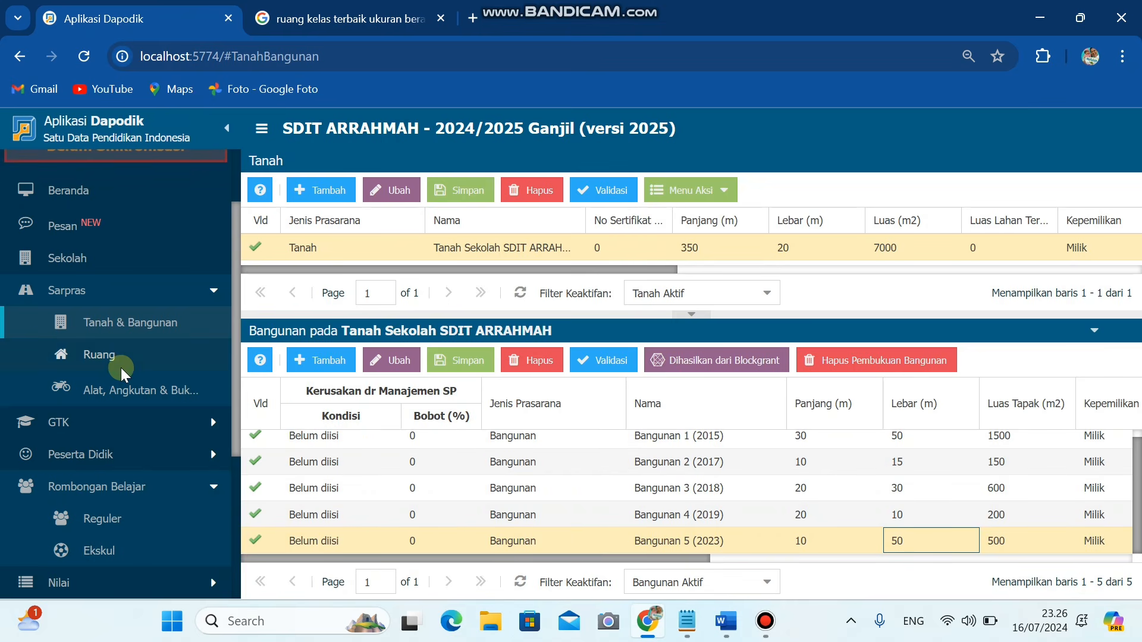
- Check the Notepad note on classes still missing, and return to Dapodik to open the Ruang data
click(687, 621)
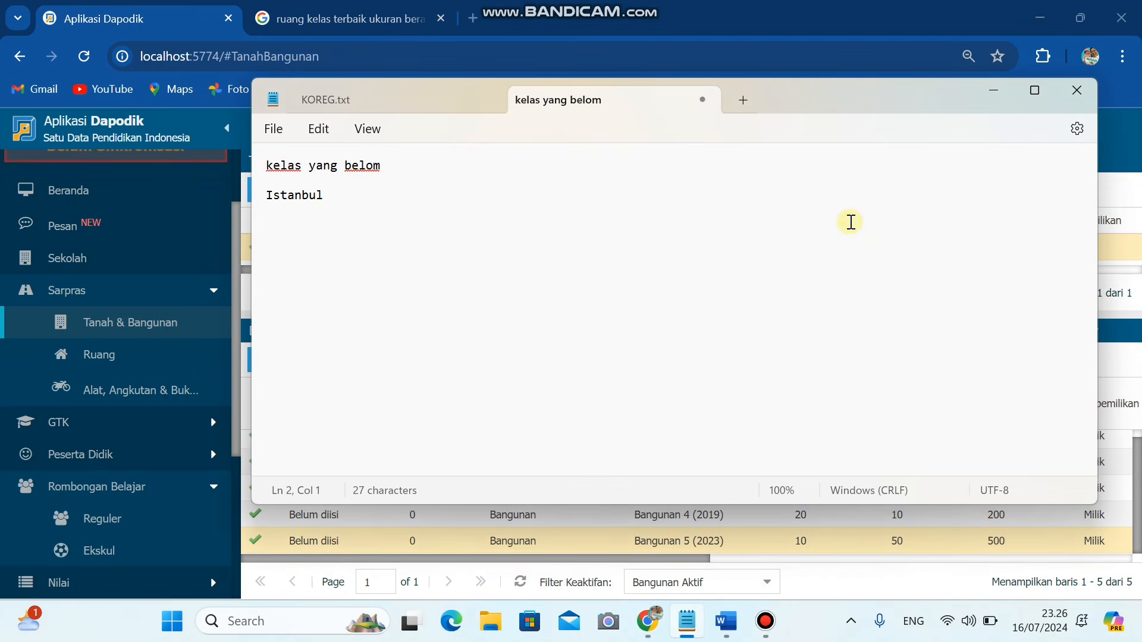
click(994, 90)
click(153, 370)
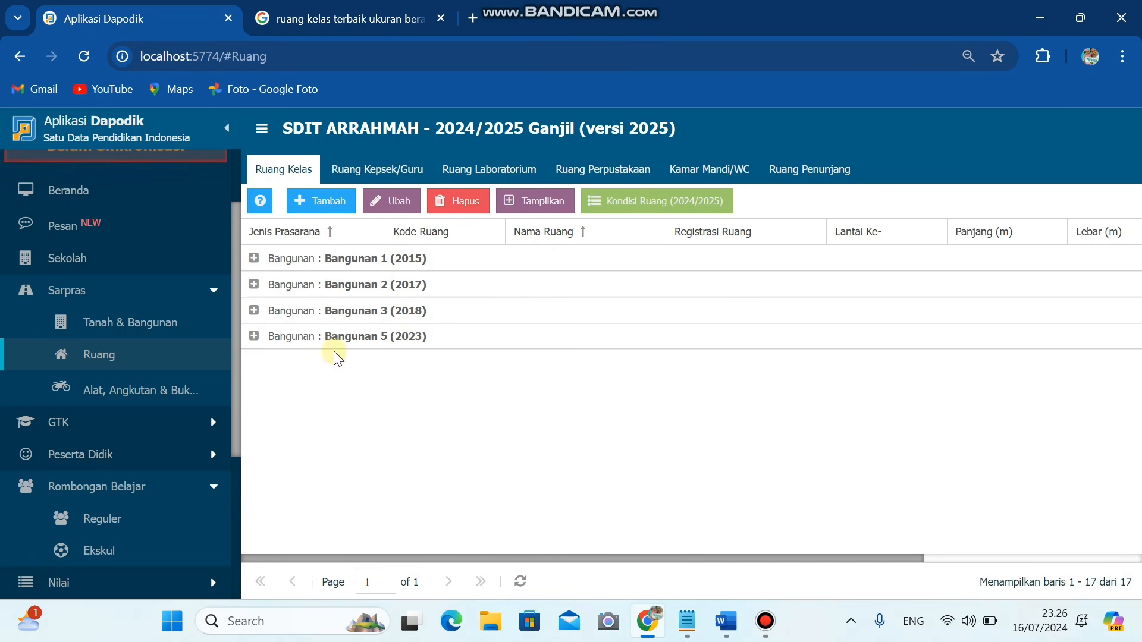
- Start a new classroom record under Ruang Kelas with Jenis prasarana Ruang Teori/Kelas
click(326, 208)
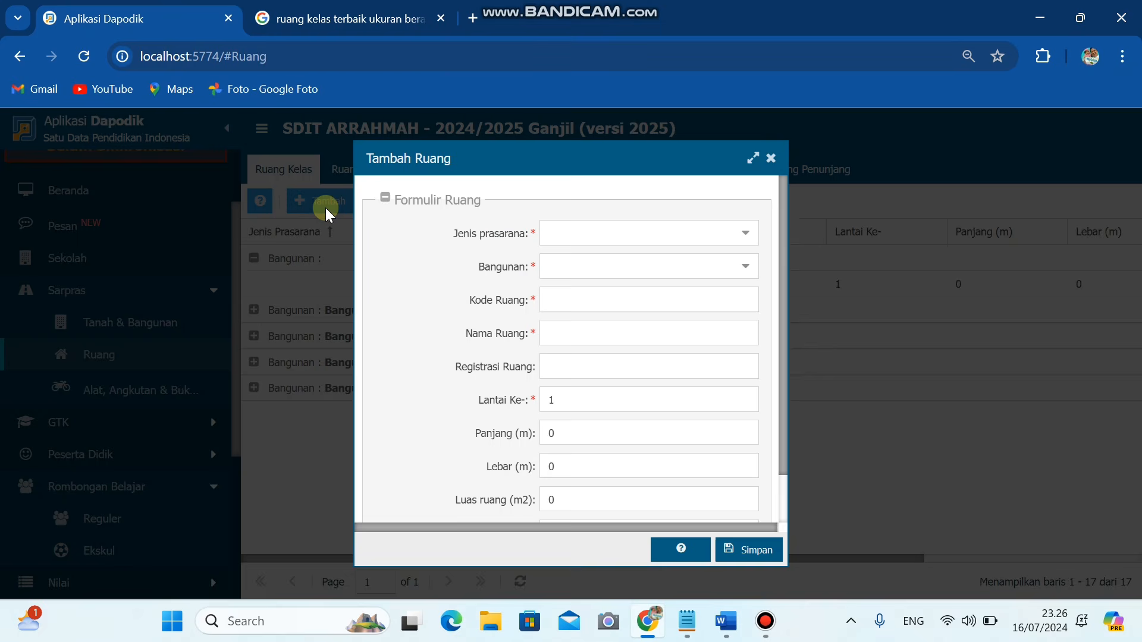
click(721, 229)
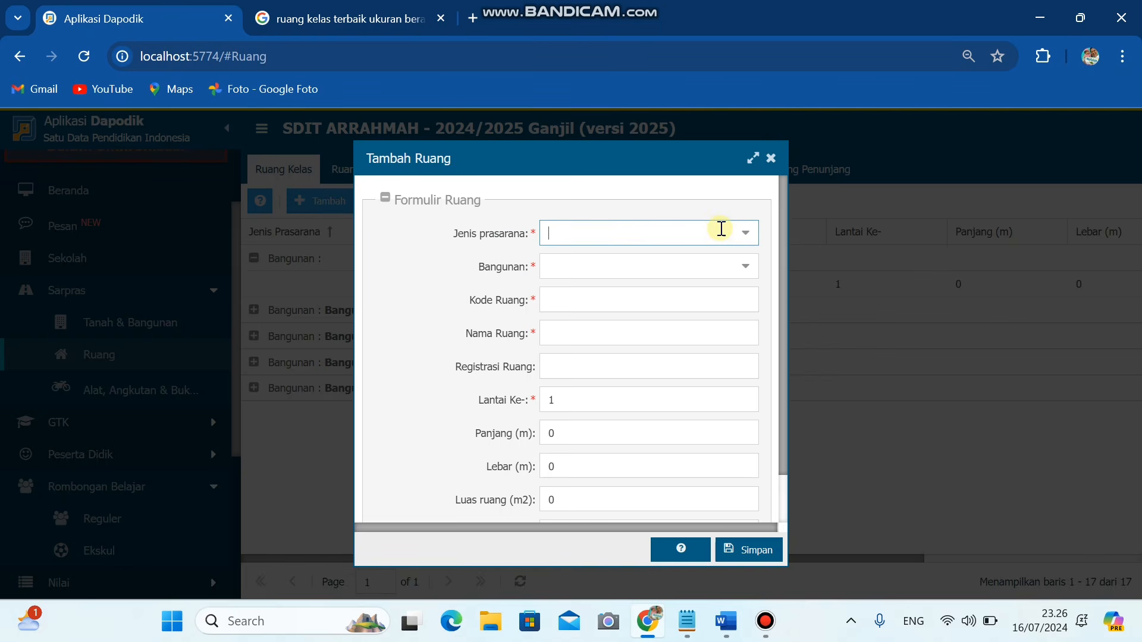
text(RUANG )
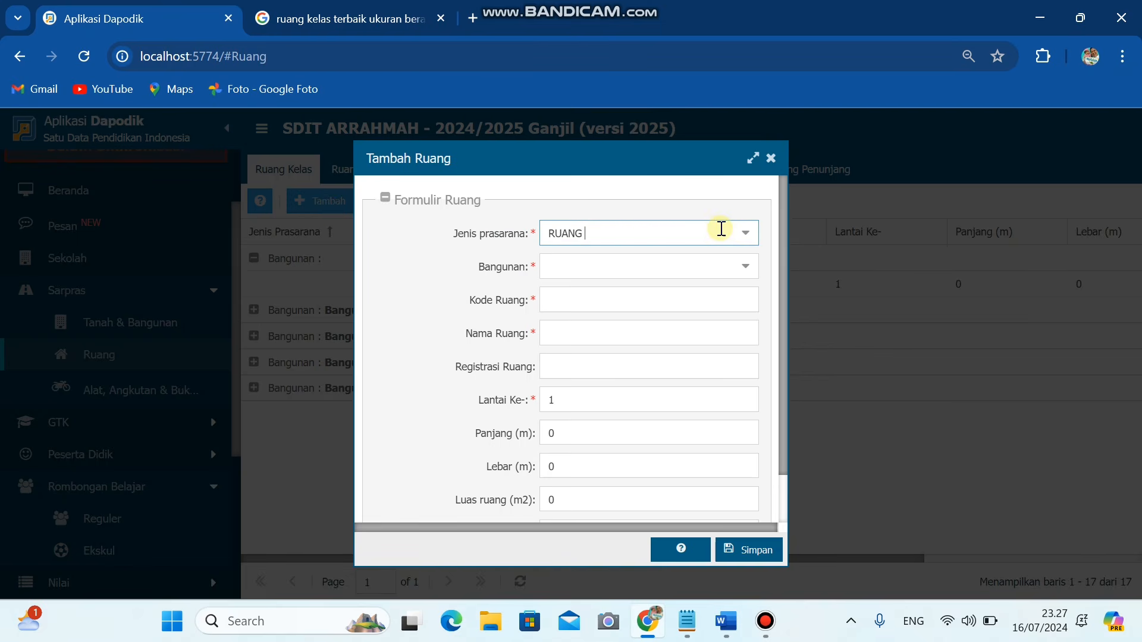
text(KELAS)
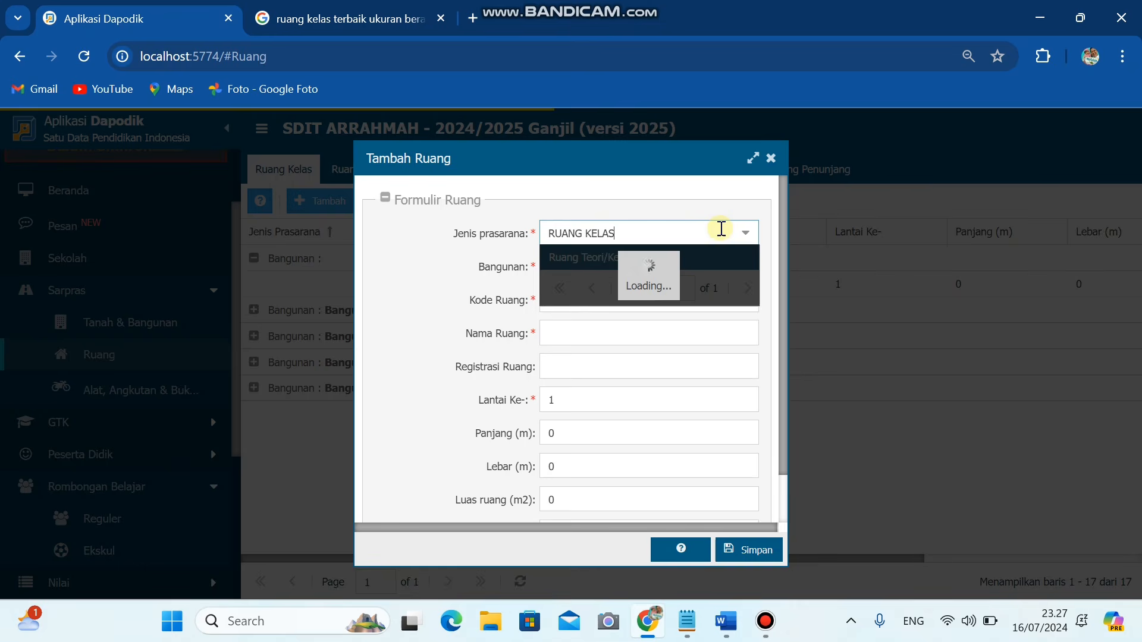
key(ctrl+a)
key(BackSpace)
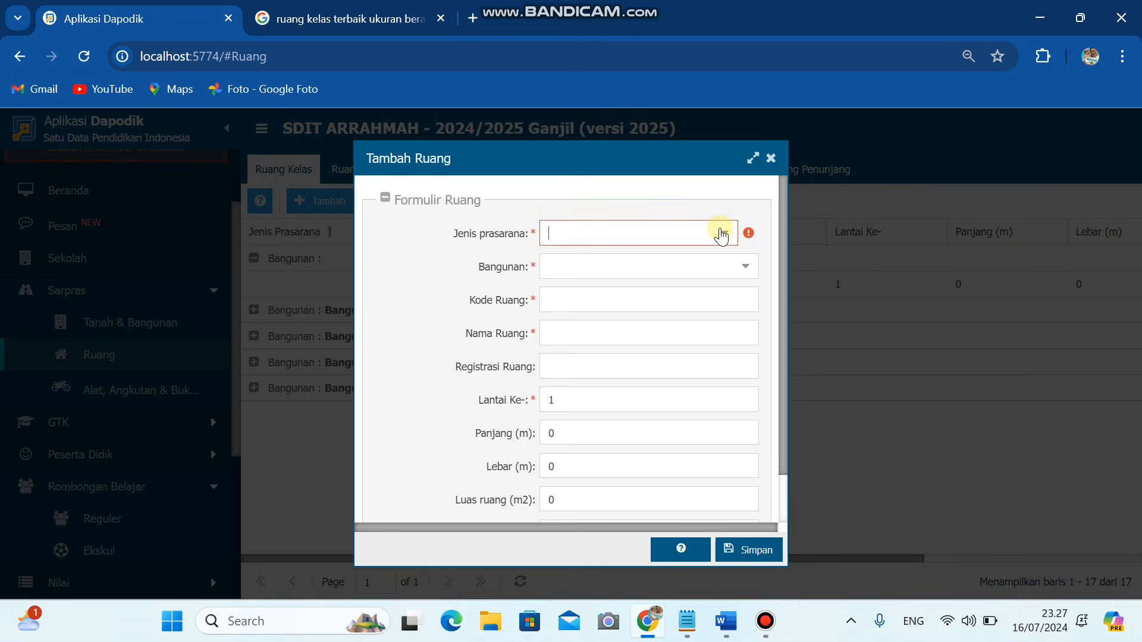
text(KELAS)
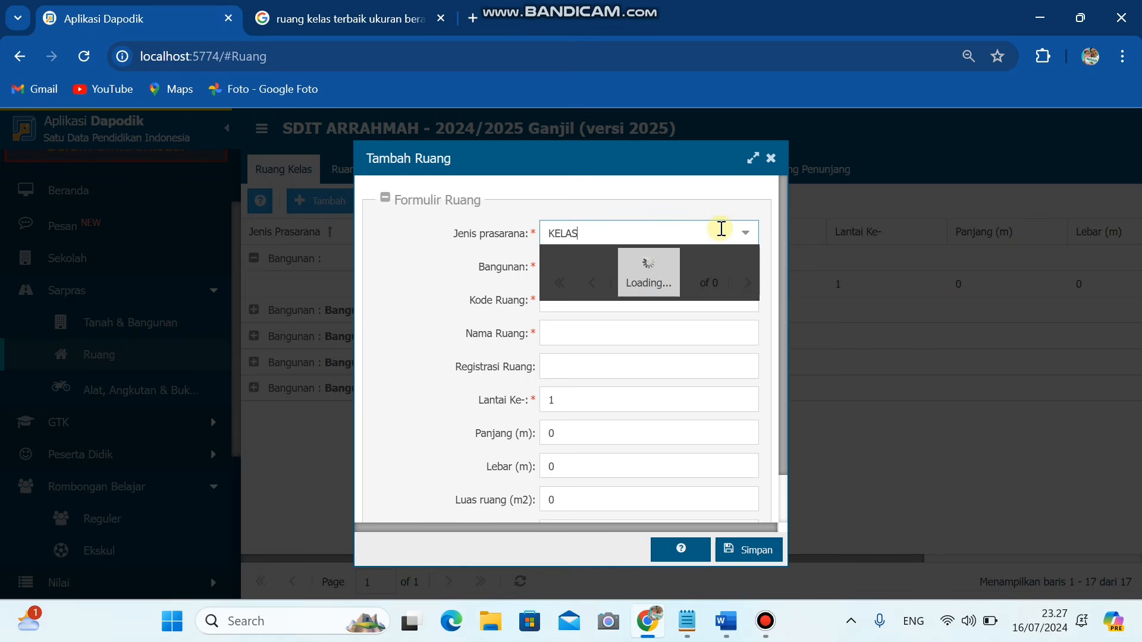
click(687, 258)
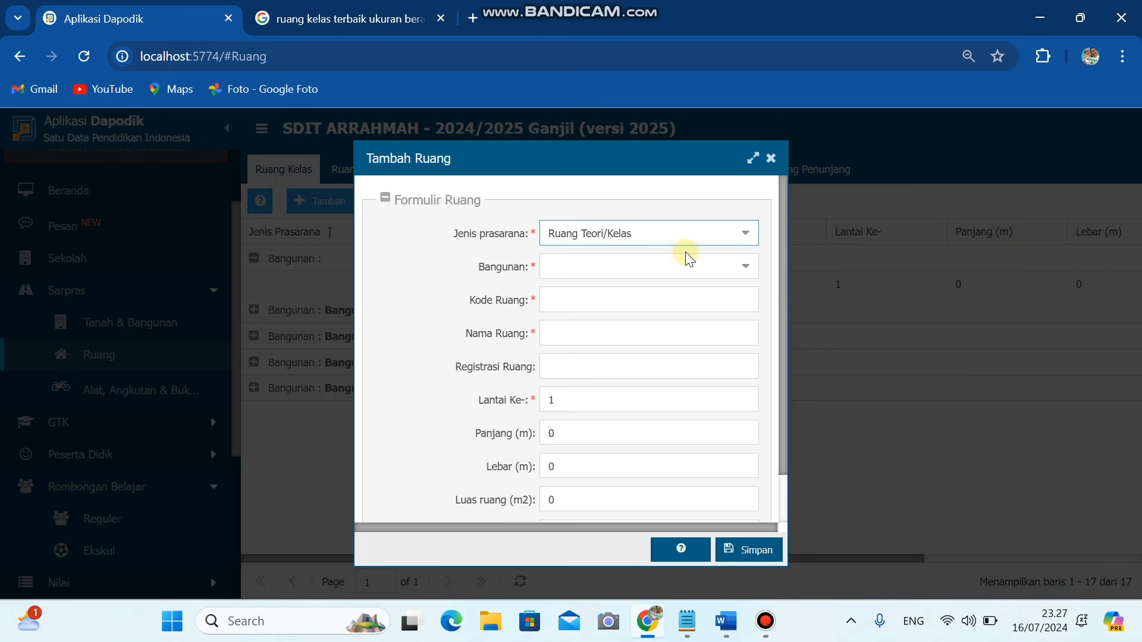
- Assign the new room to Bangunan 5 (2023) with Kode Ruang 003 and Nama Ruang KELAS ISTANBUL
click(684, 264)
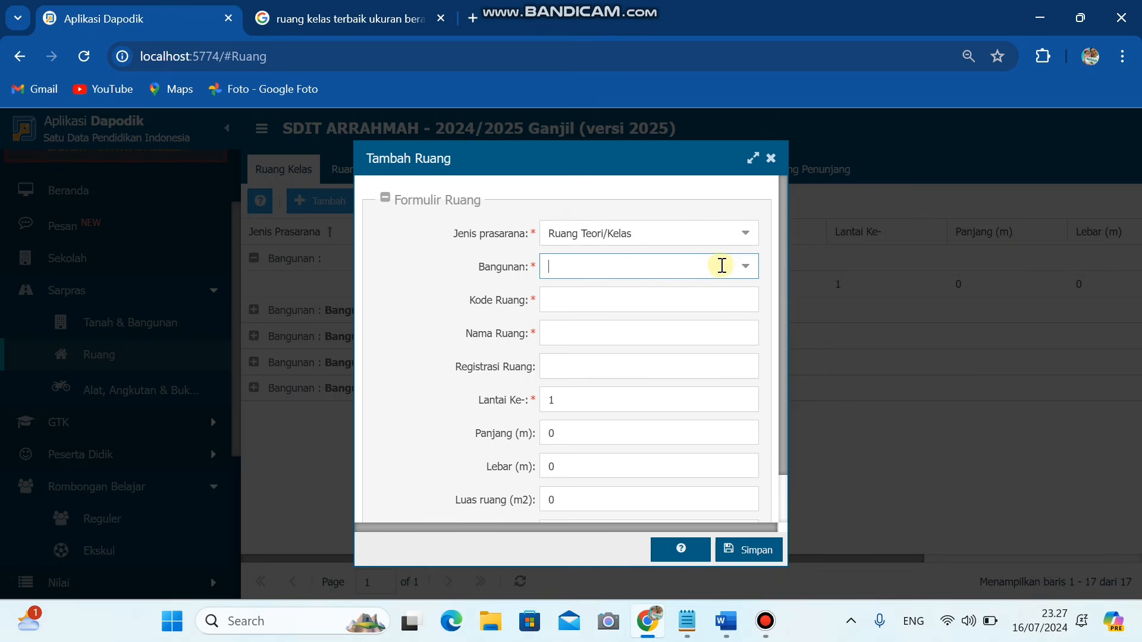
click(736, 269)
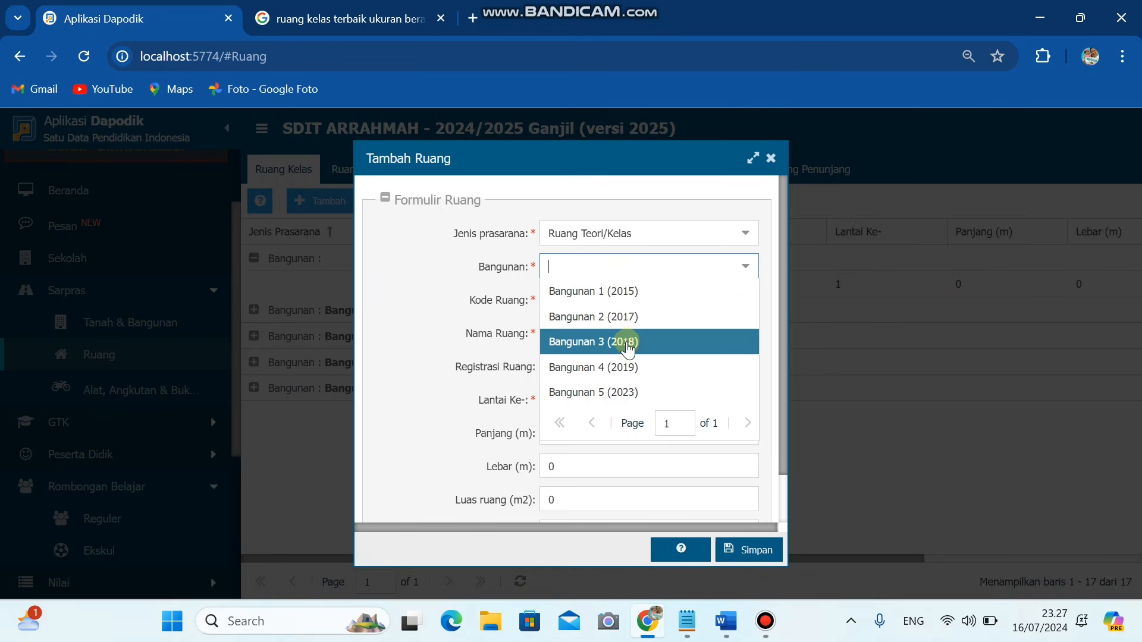
click(630, 392)
click(583, 300)
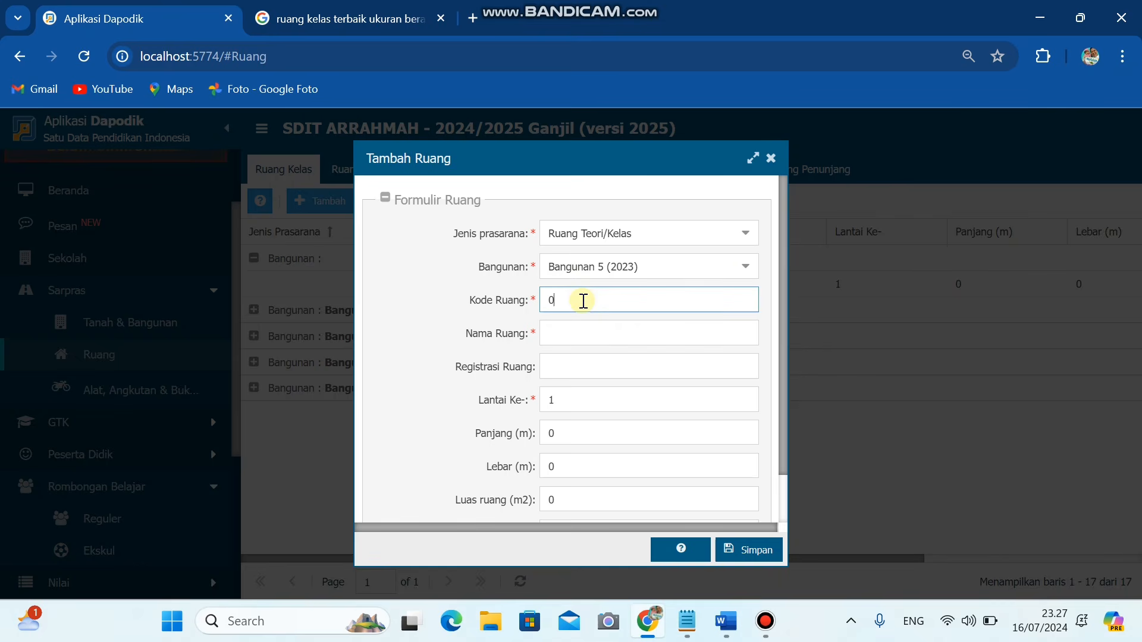
key(Tab)
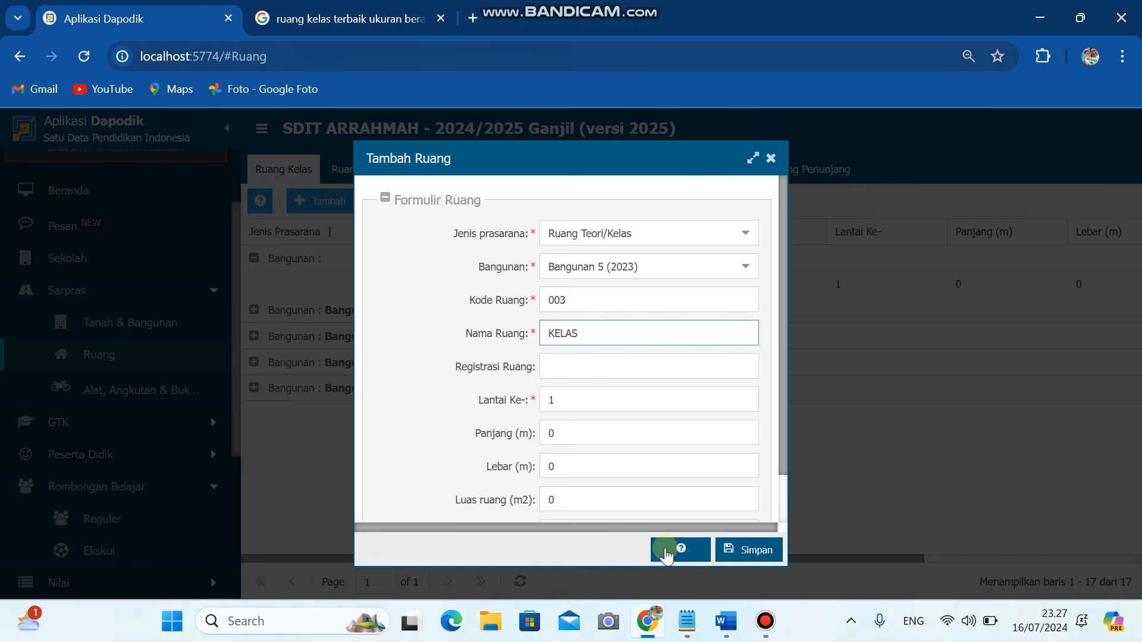
text(KELAS ISTANBUL)
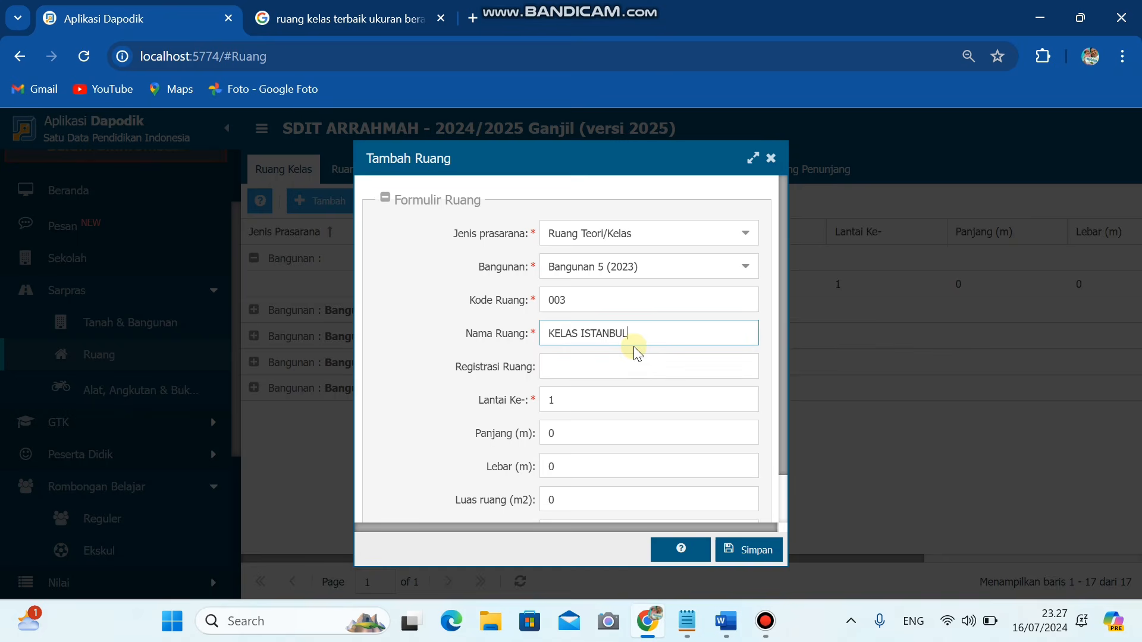
- Set KELAS ISTANBUL's Lantai Ke- to 2 and Panjang to 9 m, leaving Registrasi Ruang empty
key(Tab)
key(Tab)
key(BackSpace)
text(2)
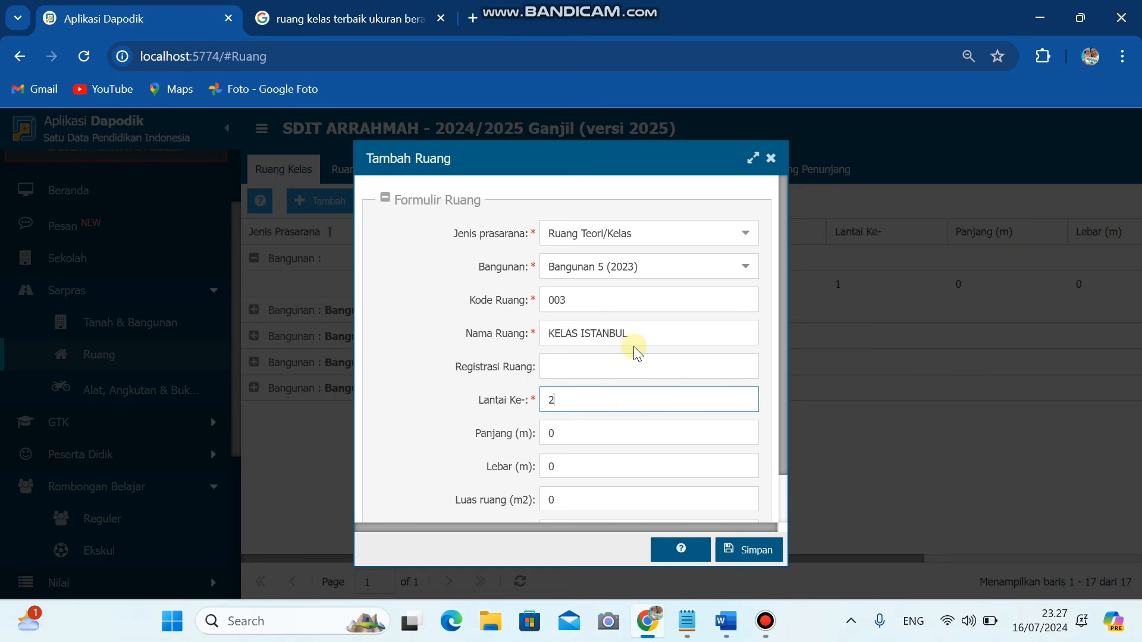
key(Tab)
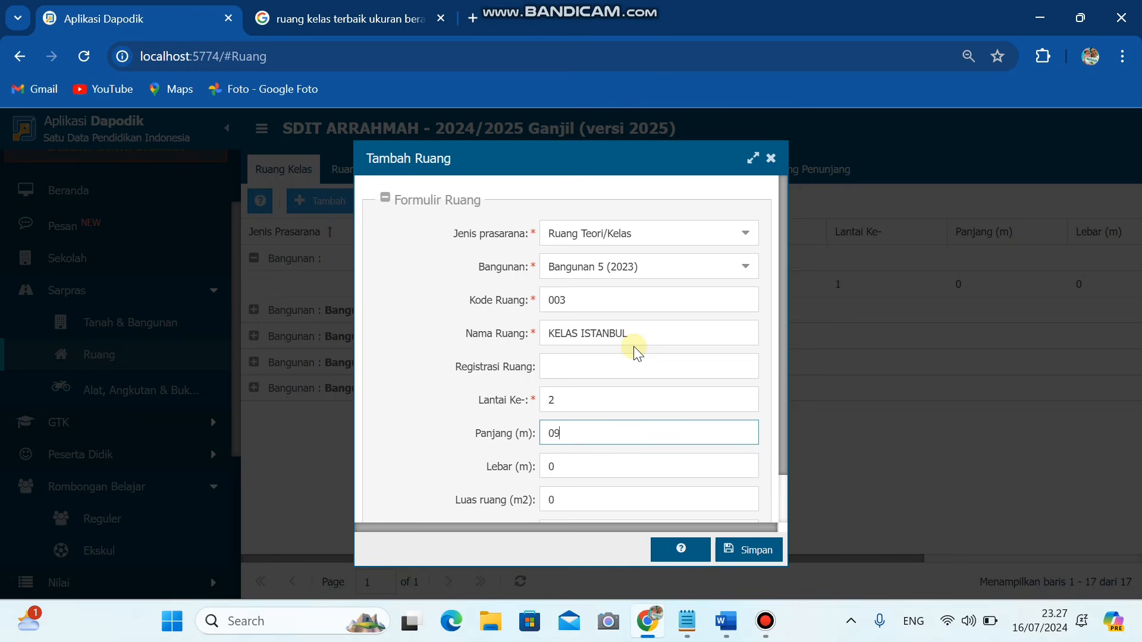
text(9)
key(Tab)
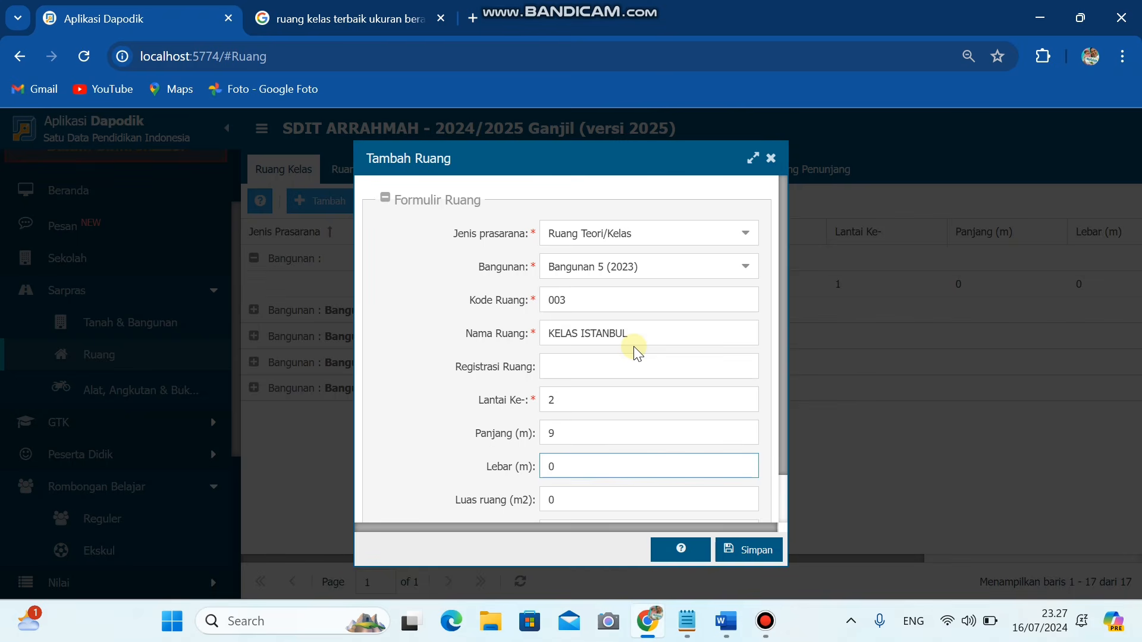
- Set KELAS ISTANBUL's Lebar to 10 m and Kapasitas to 30, leave Luas ruang at 0, and save the room record
key(Tab)
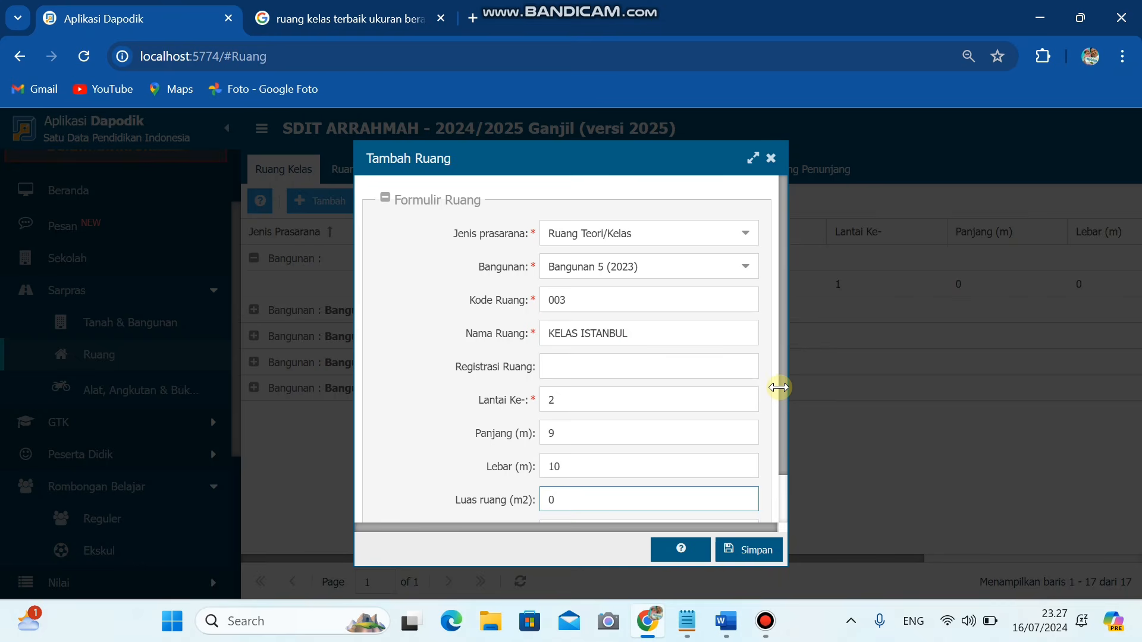
scroll(778, 387, down, 2)
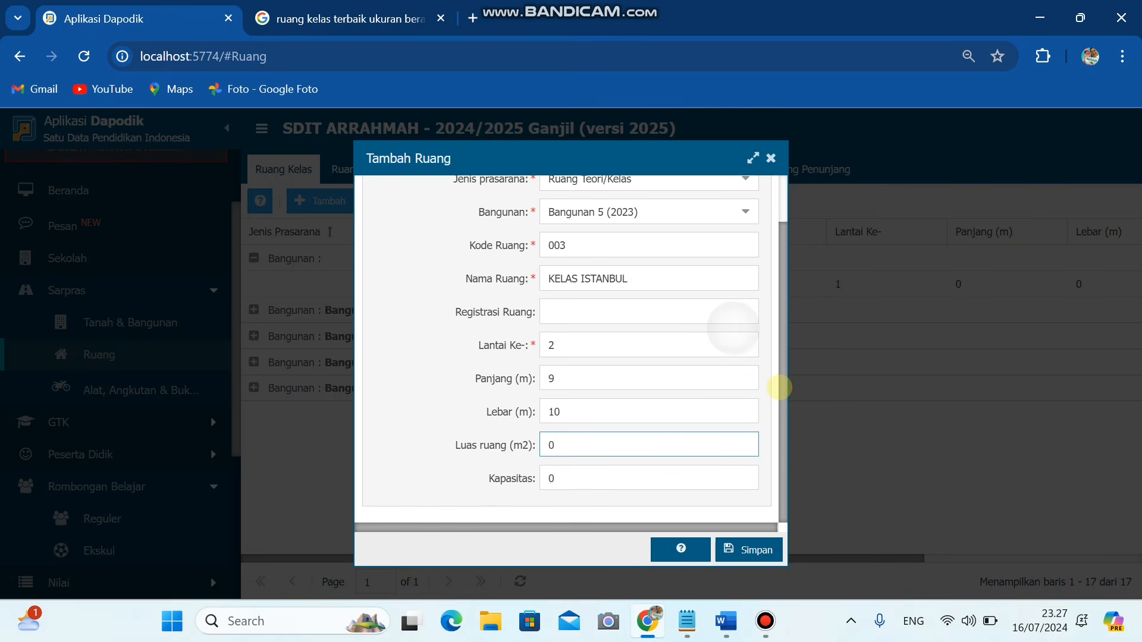
key(Tab)
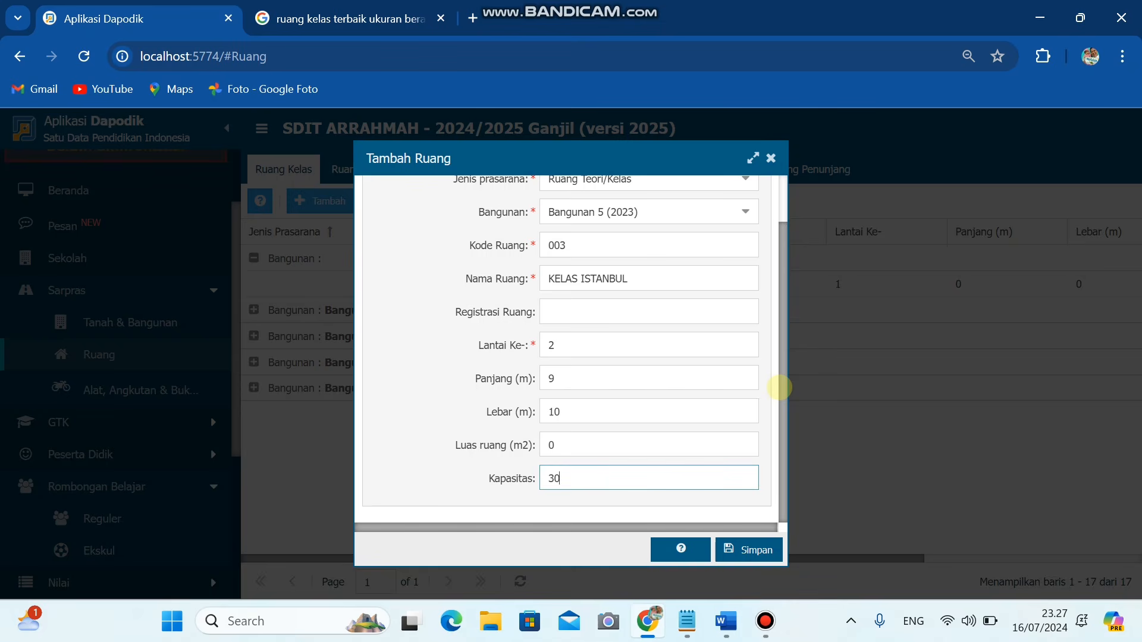
click(735, 555)
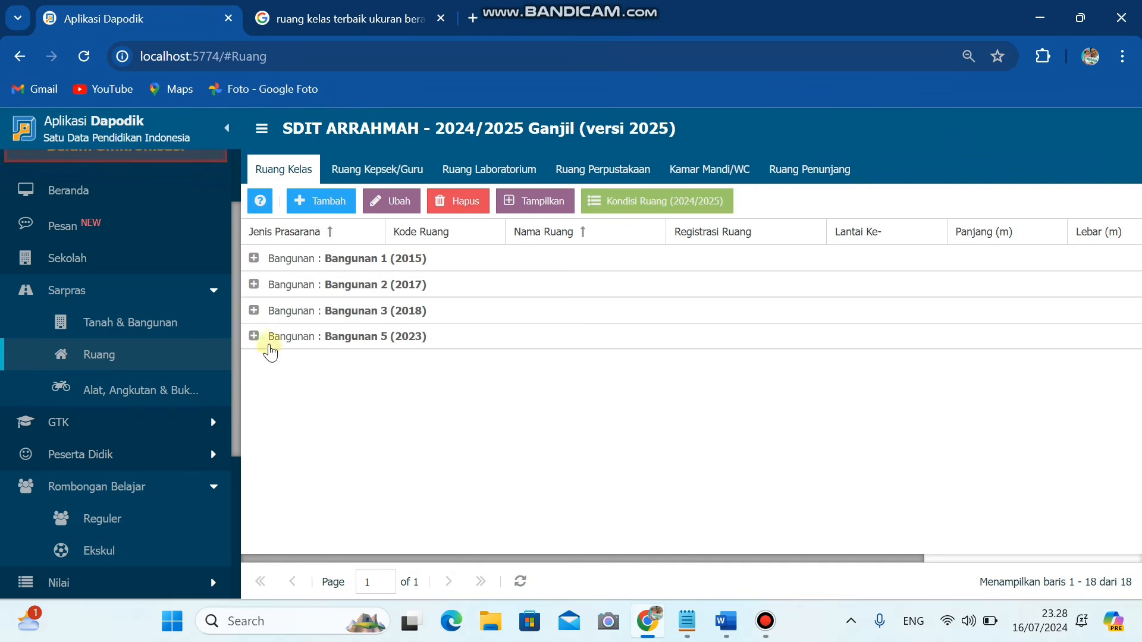
- Record the 2024/2025 room condition of KELAS ISTANBUL in Bangunan 5 (2023) as Tidak ada kerusakan with Nilai kerusakan 0, and save it
click(254, 336)
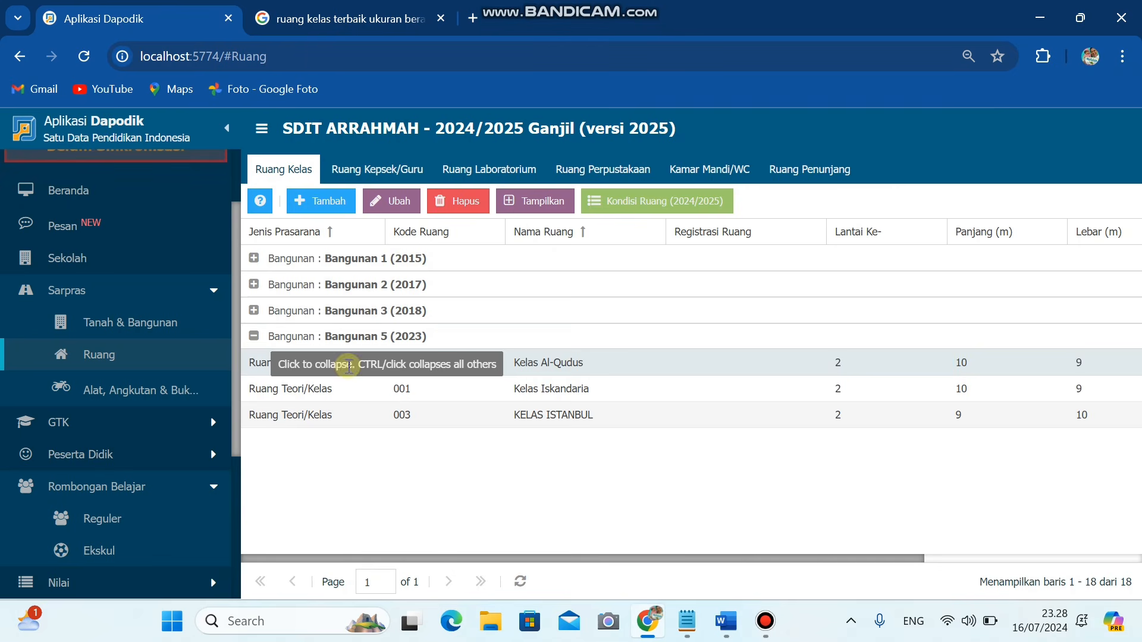
click(417, 416)
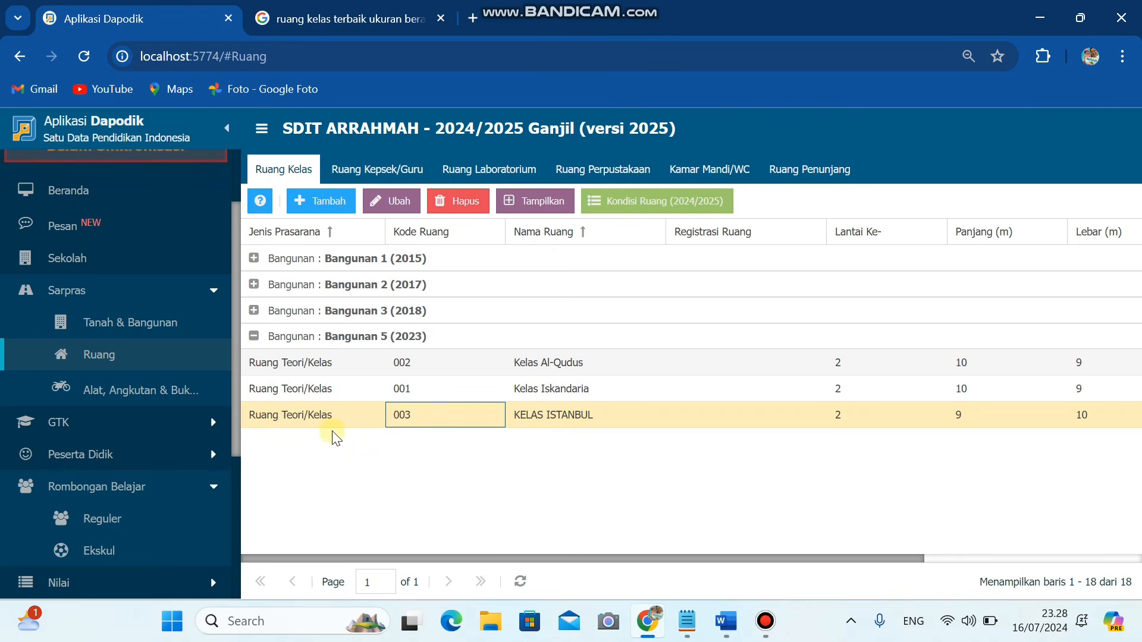
click(542, 411)
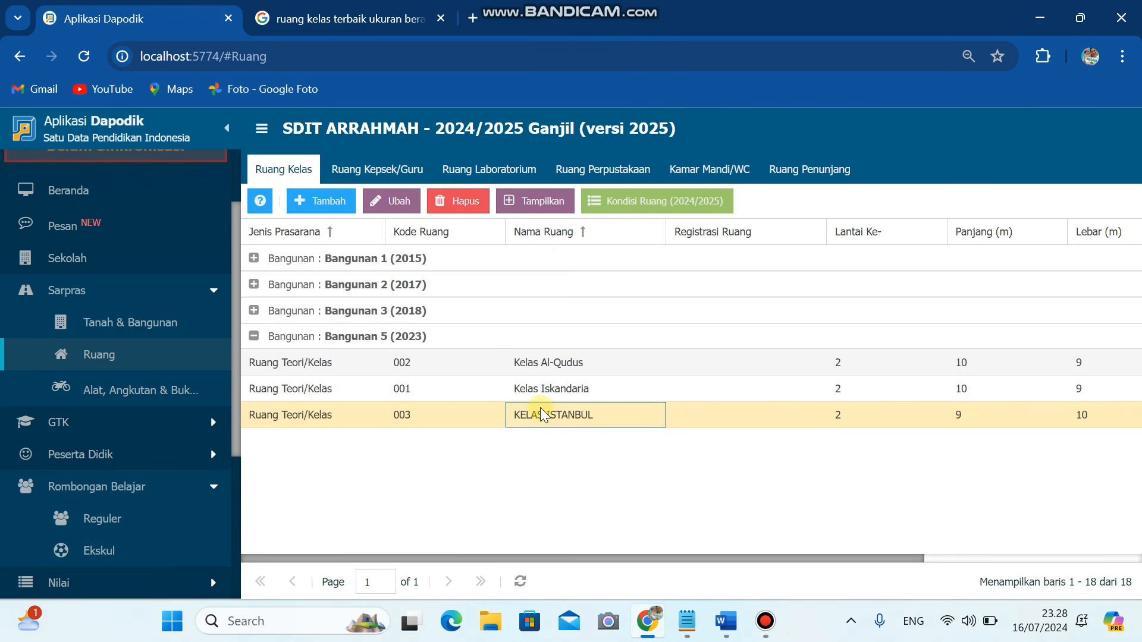
click(608, 199)
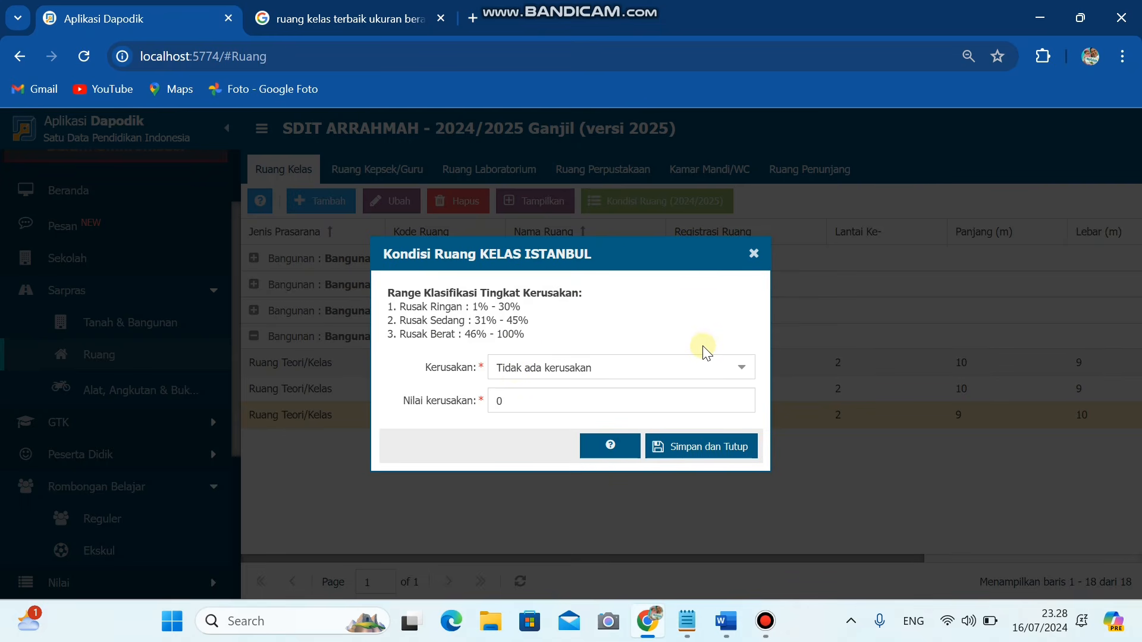
click(682, 451)
click(743, 369)
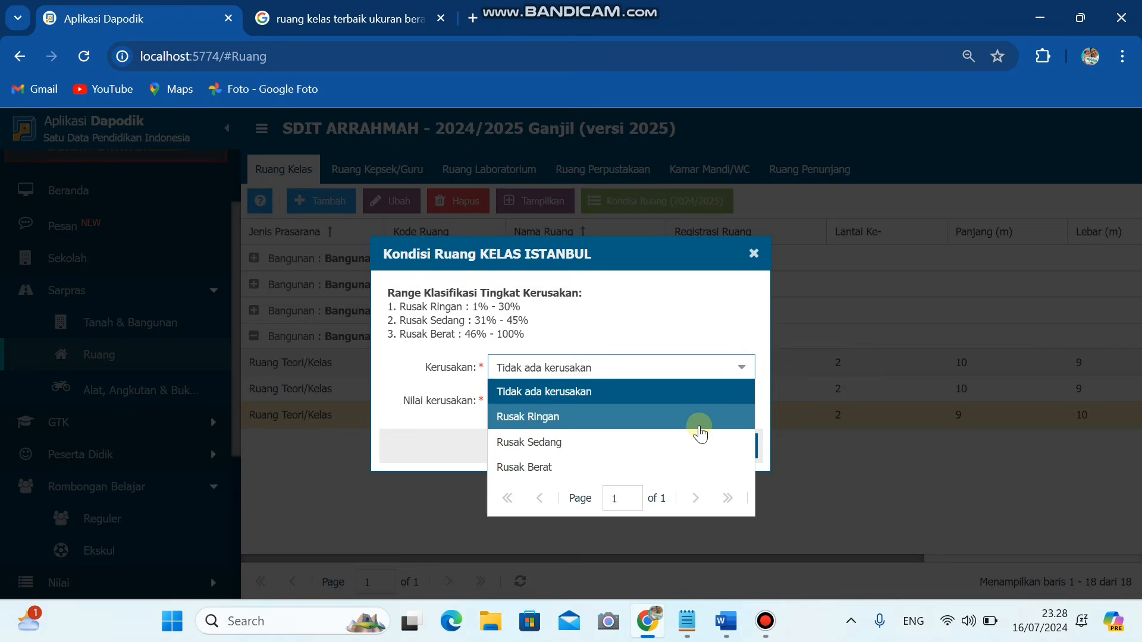
click(697, 393)
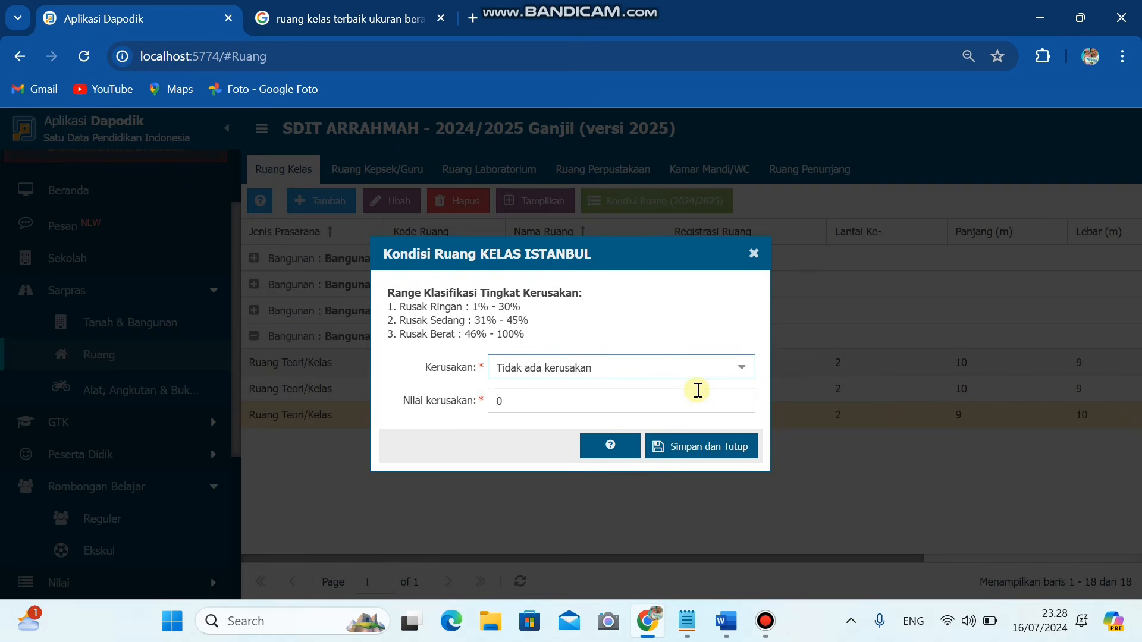
click(615, 399)
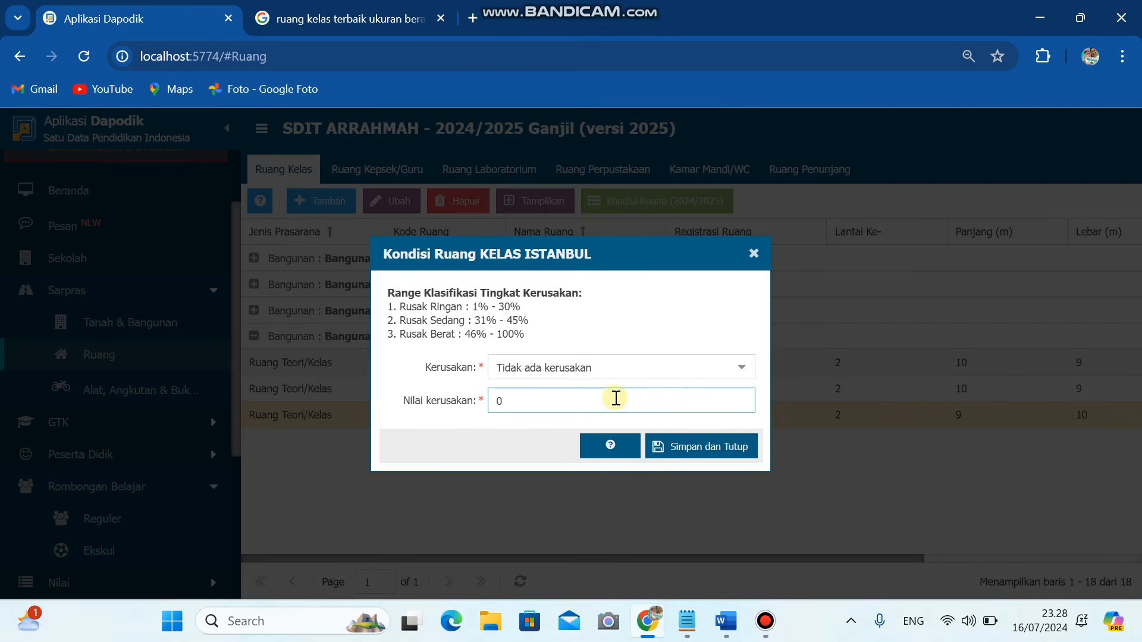
click(707, 445)
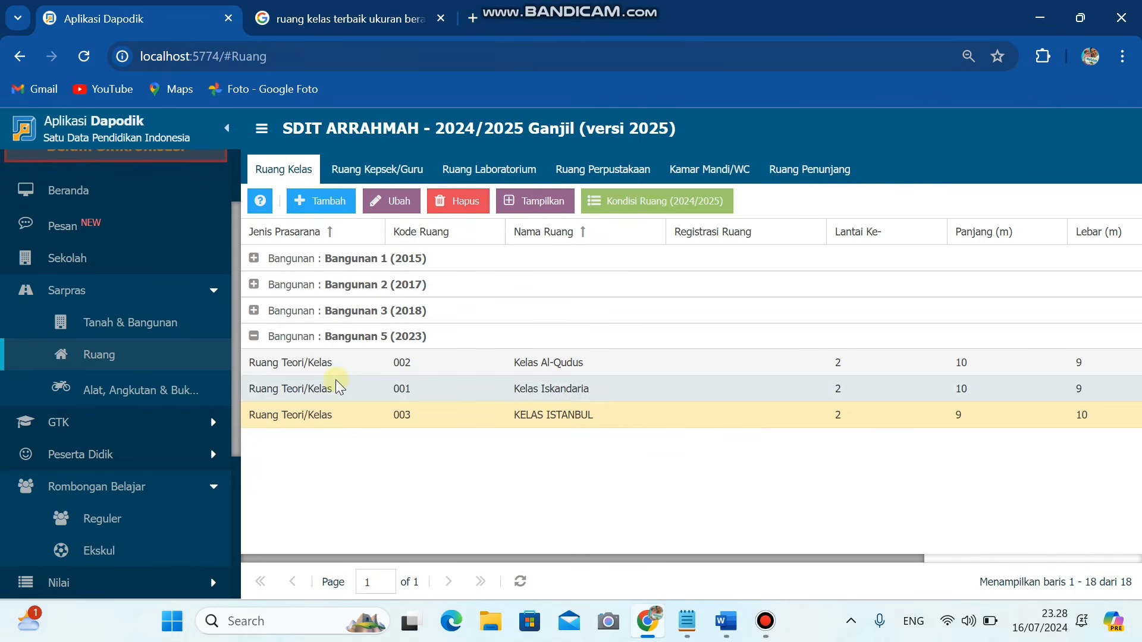
- Open the Alat data under Alat, Angkutan & Buku, filter it to room KELAS ISTANBUL and expand its equipment list
click(172, 398)
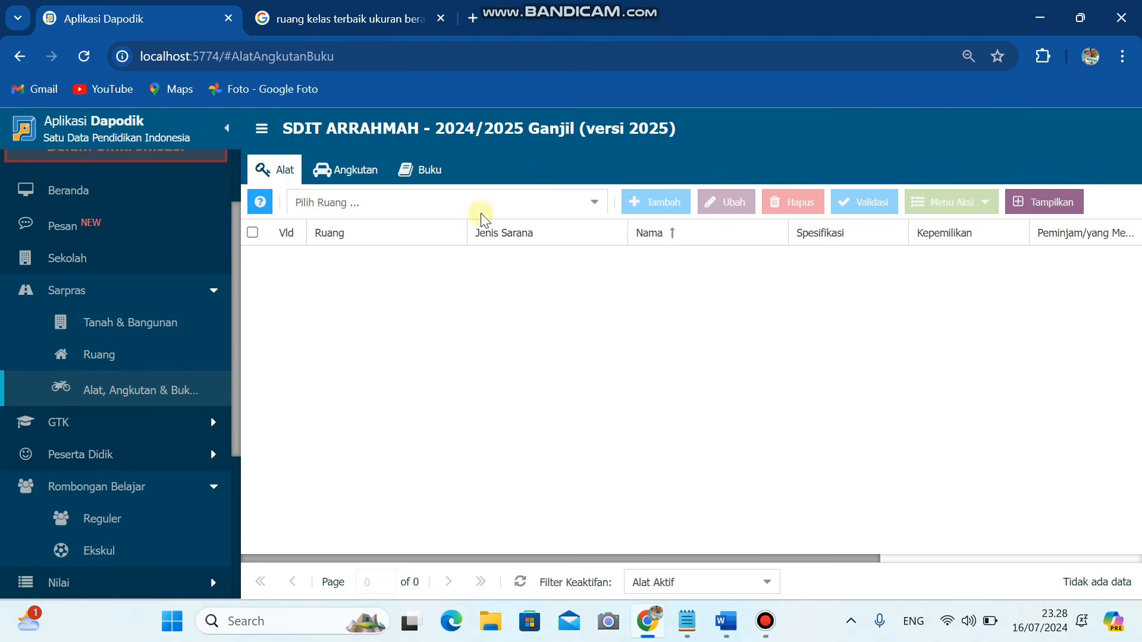
click(551, 210)
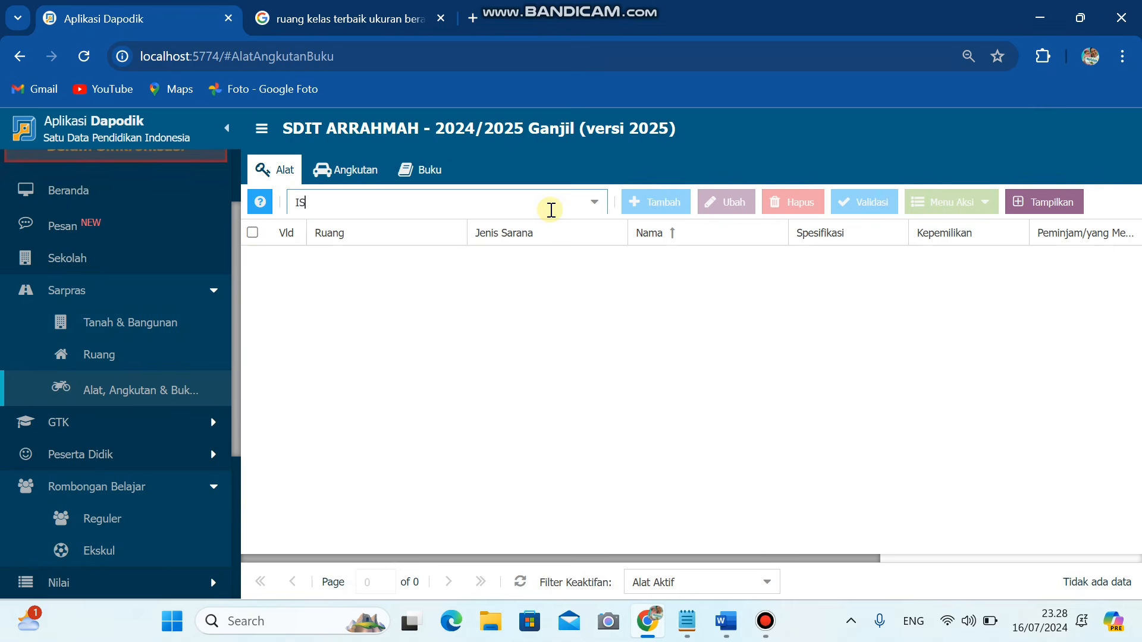
text(ISTANE)
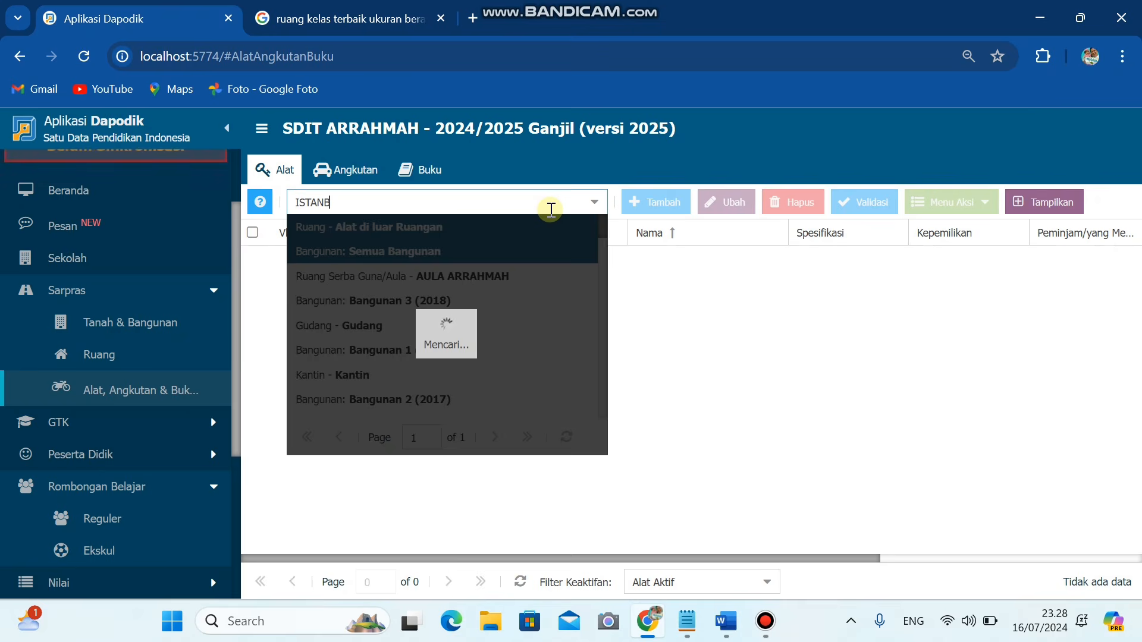
text(U)
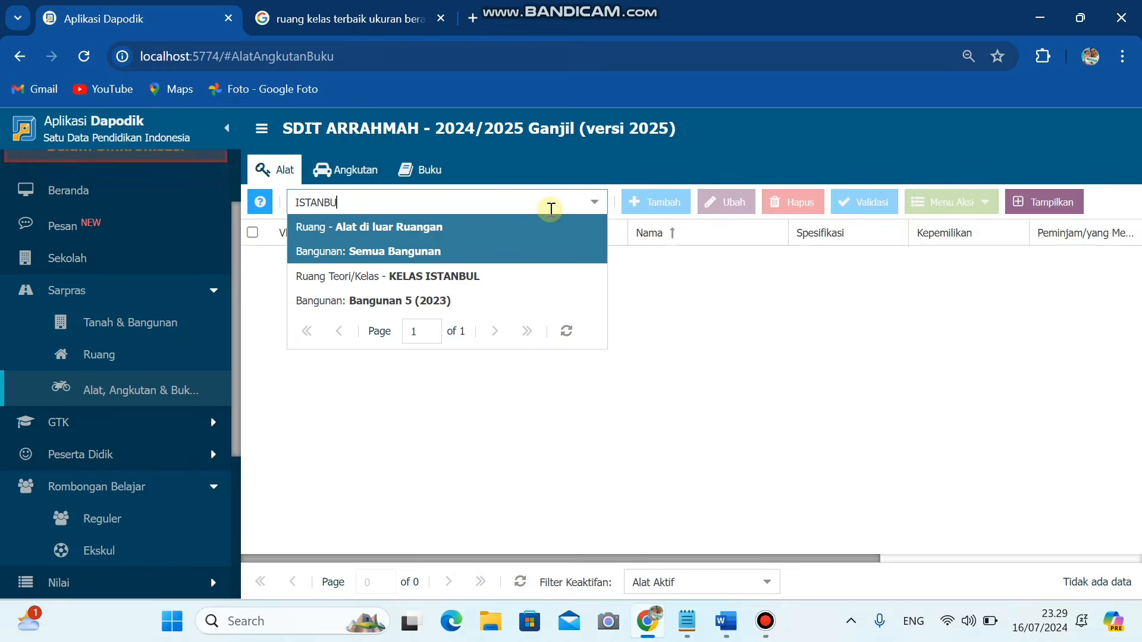
click(520, 279)
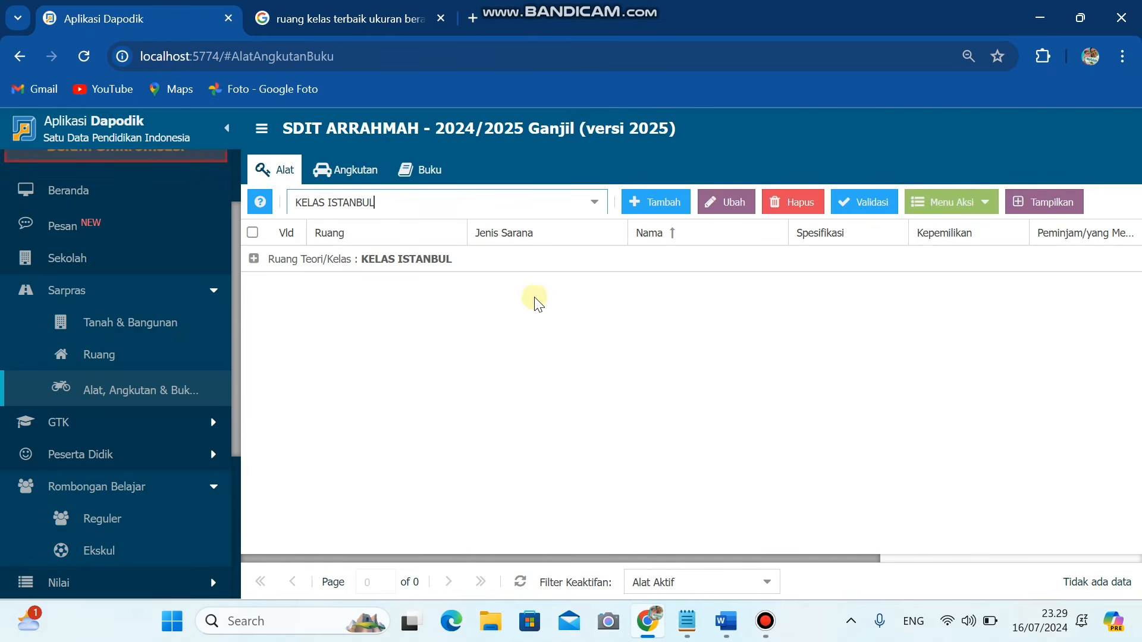
click(255, 260)
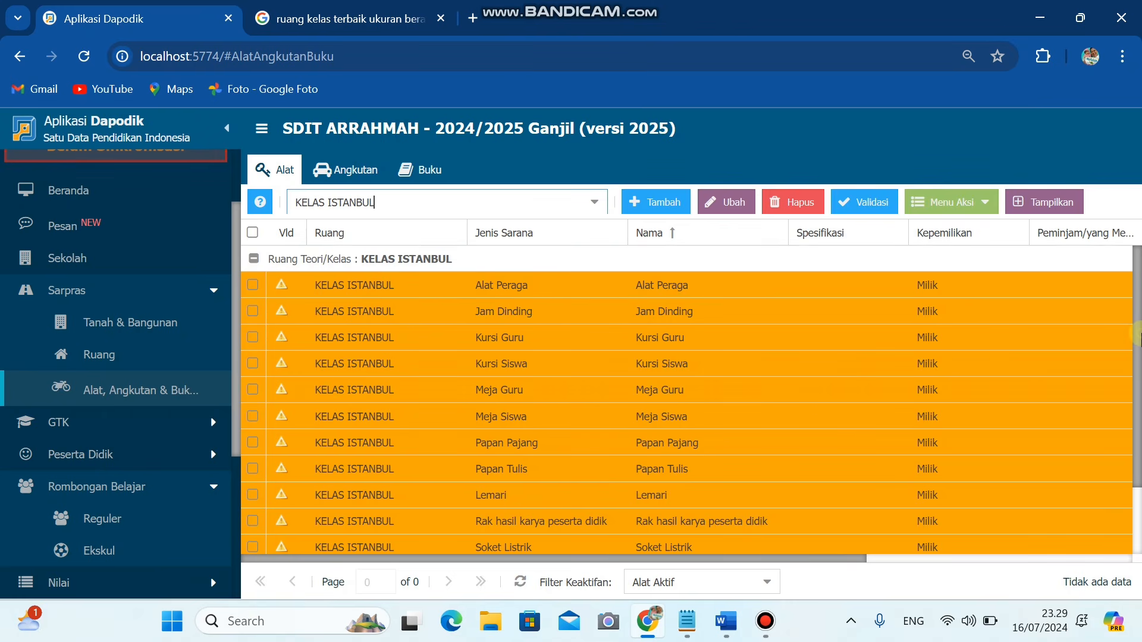
scroll(1136, 336, down, 2)
scroll(1136, 336, up, 2)
- Select the Alat Peraga record of KELAS ISTANBUL and open it for editing
click(339, 285)
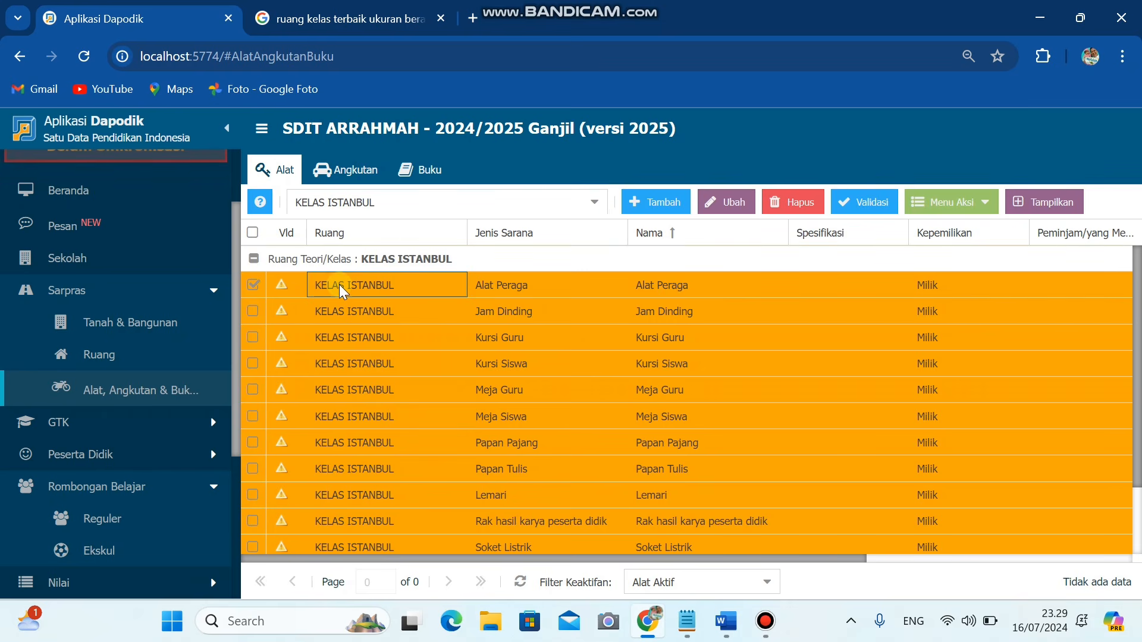
click(253, 287)
click(723, 206)
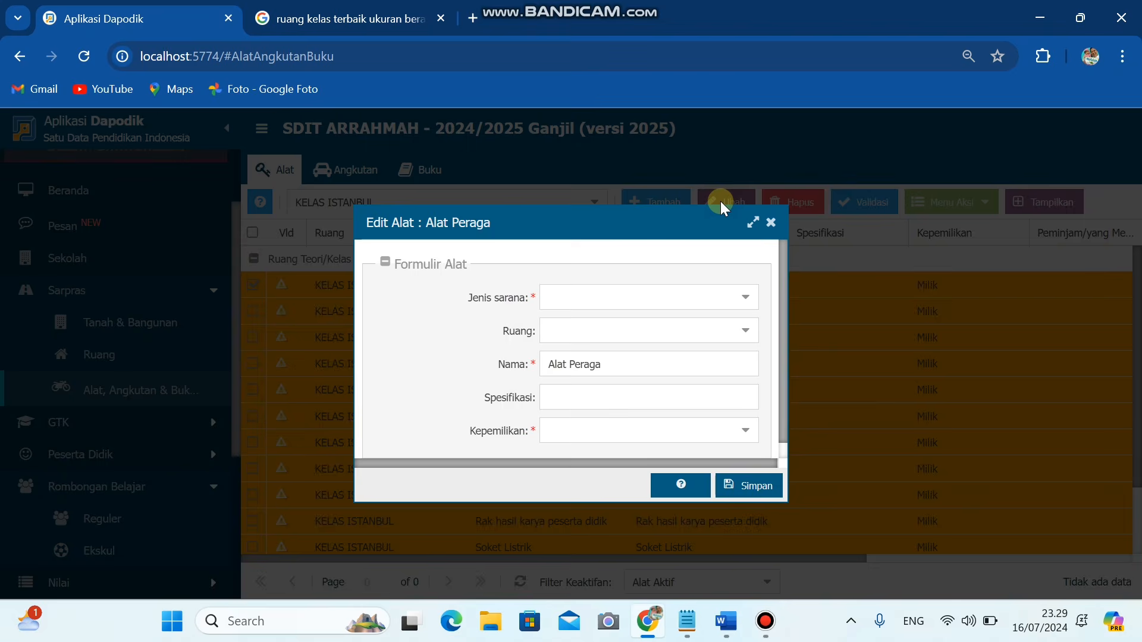
mouse_move(759, 622)
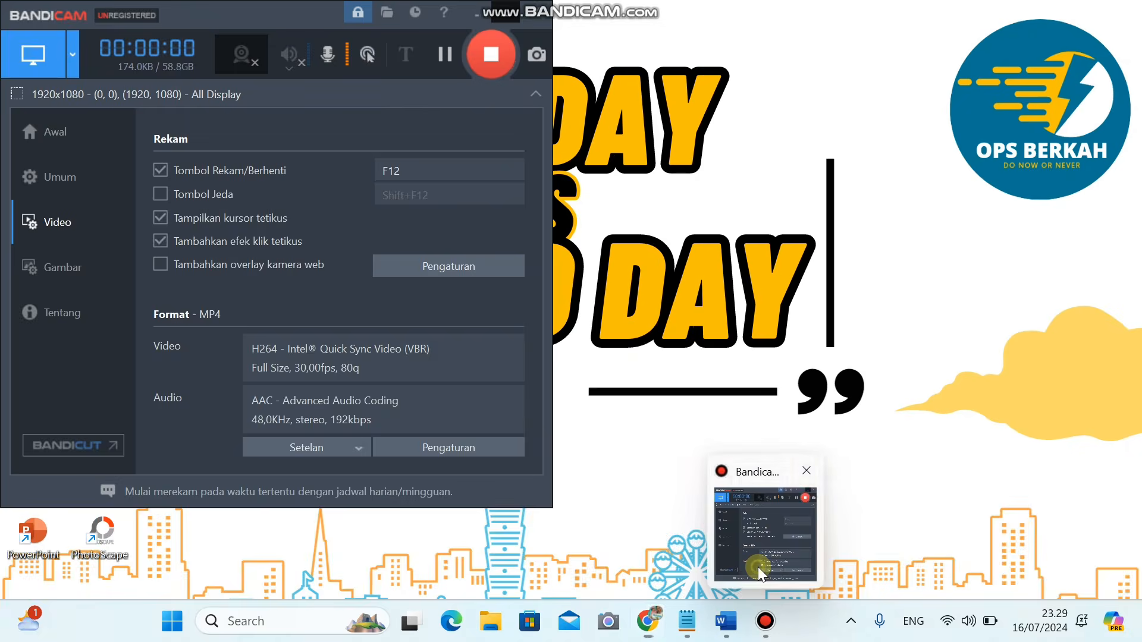
click(758, 566)
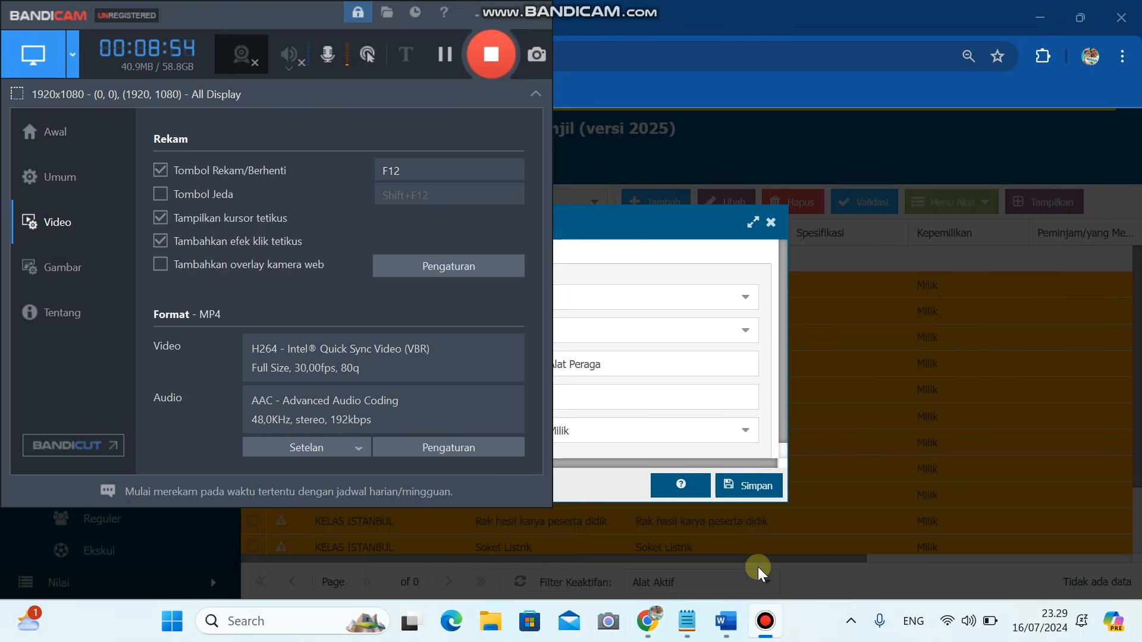
click(506, 16)
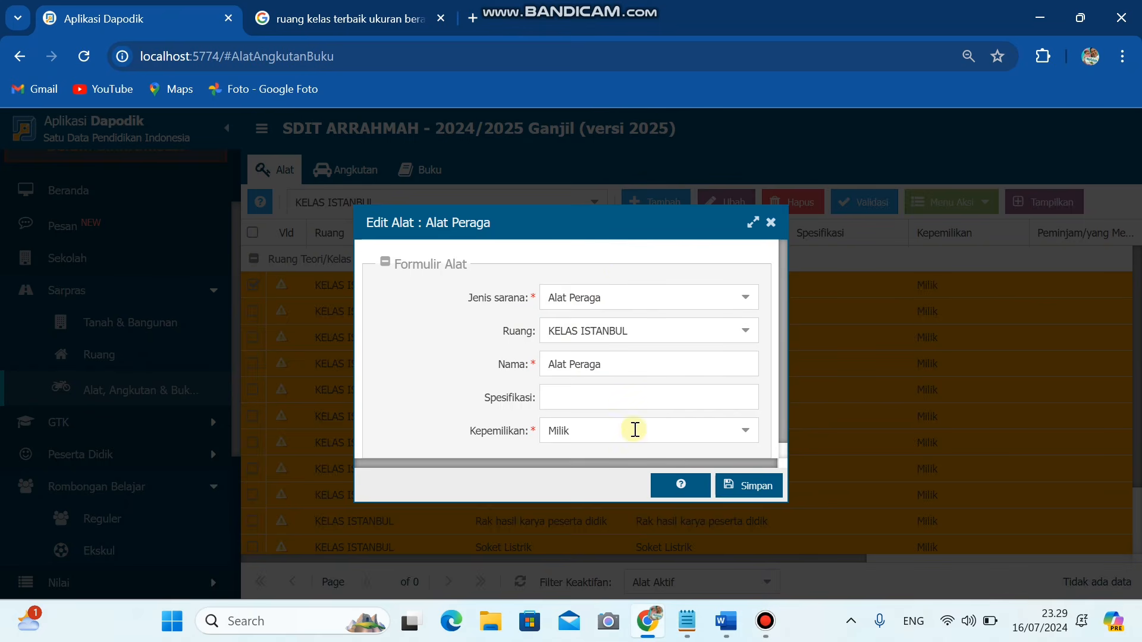
- Set Spesifikasi to BAIK for Alat Peraga and for Jam Dinding in KELAS ISTANBUL, saving each record
click(631, 404)
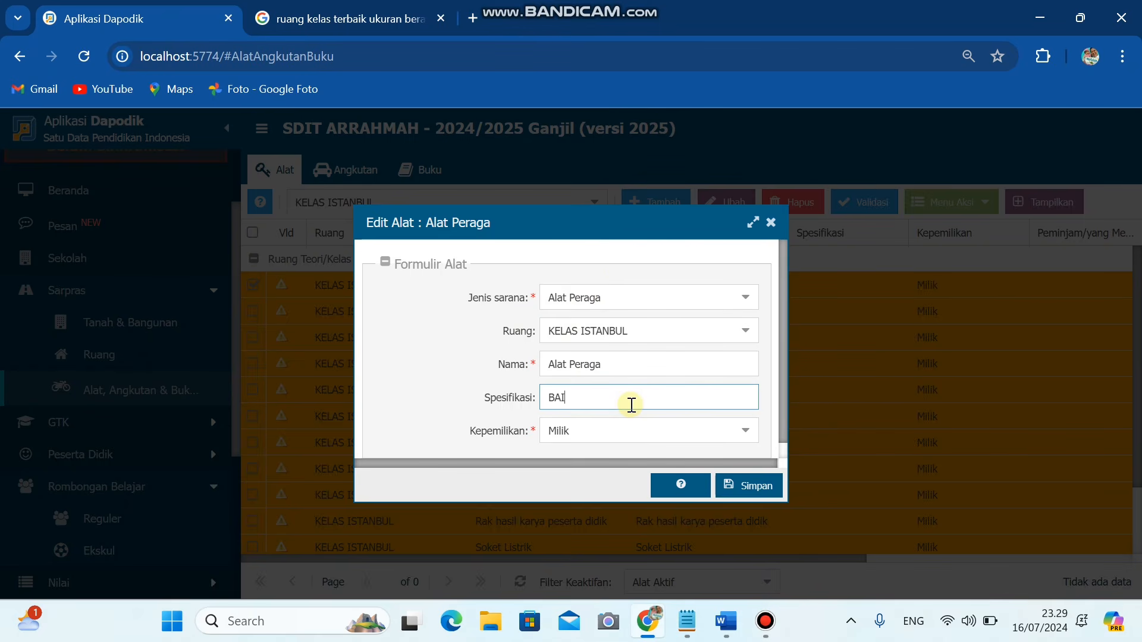
click(734, 479)
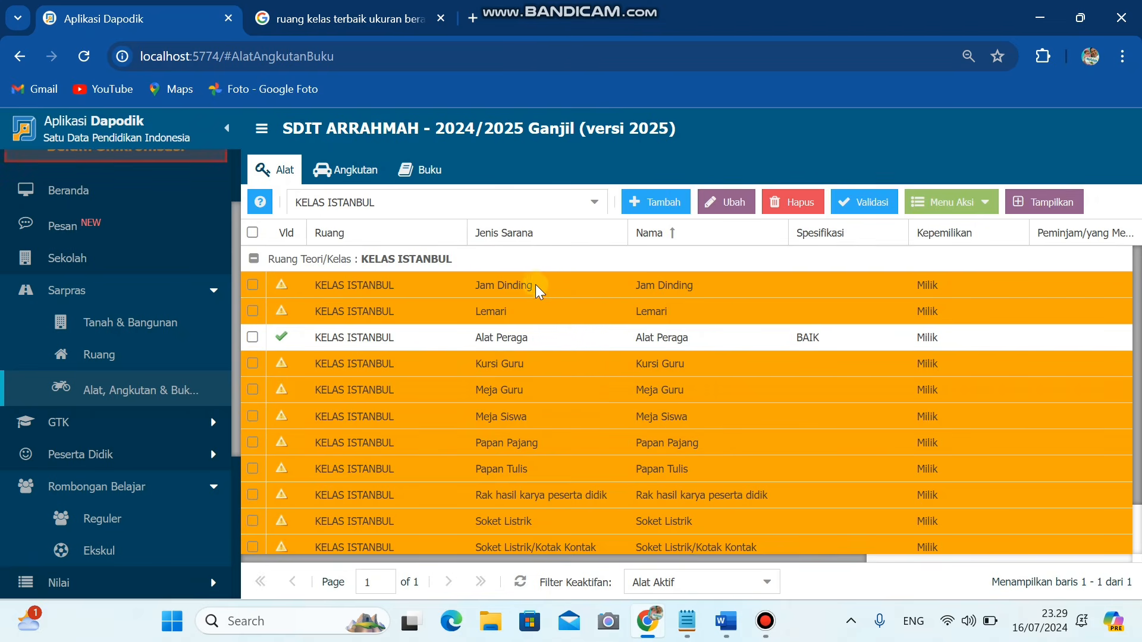
click(459, 280)
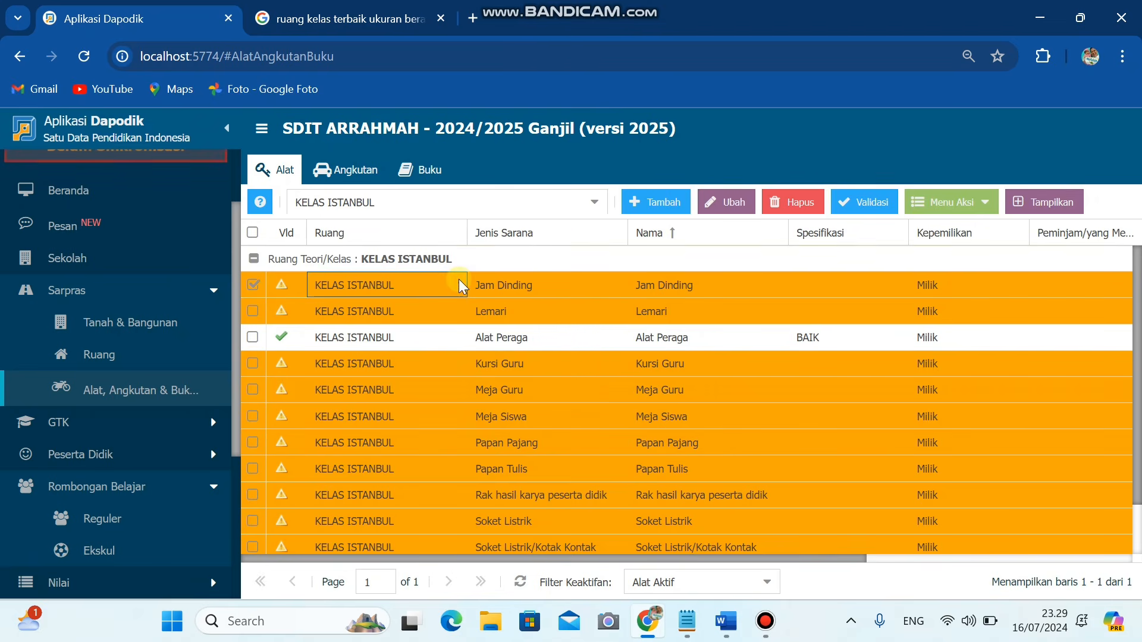
click(731, 210)
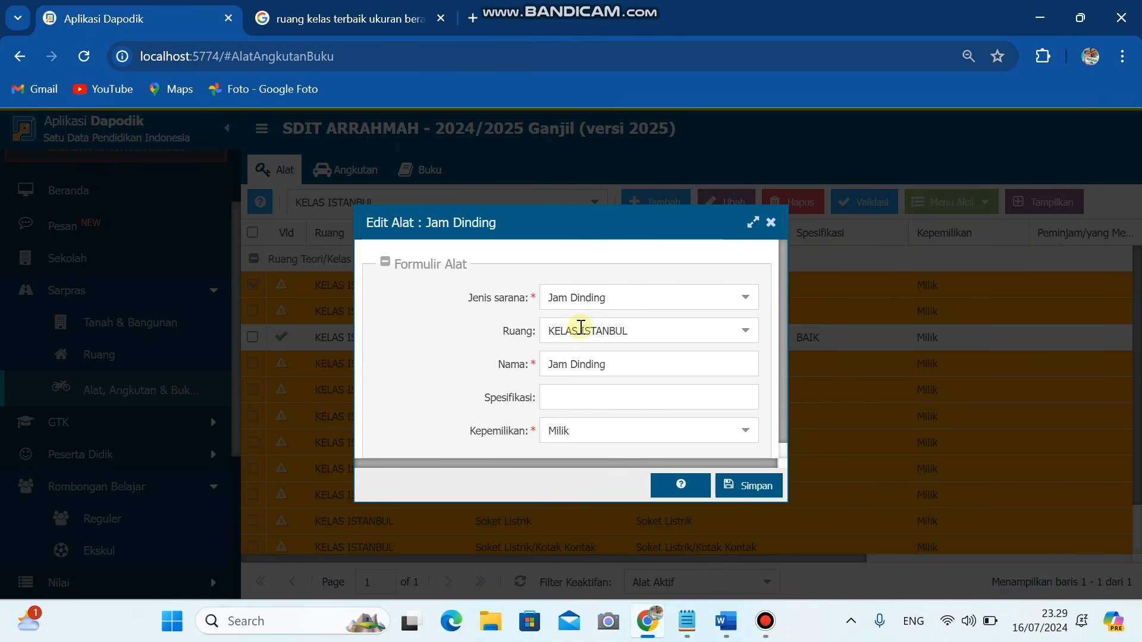
click(632, 401)
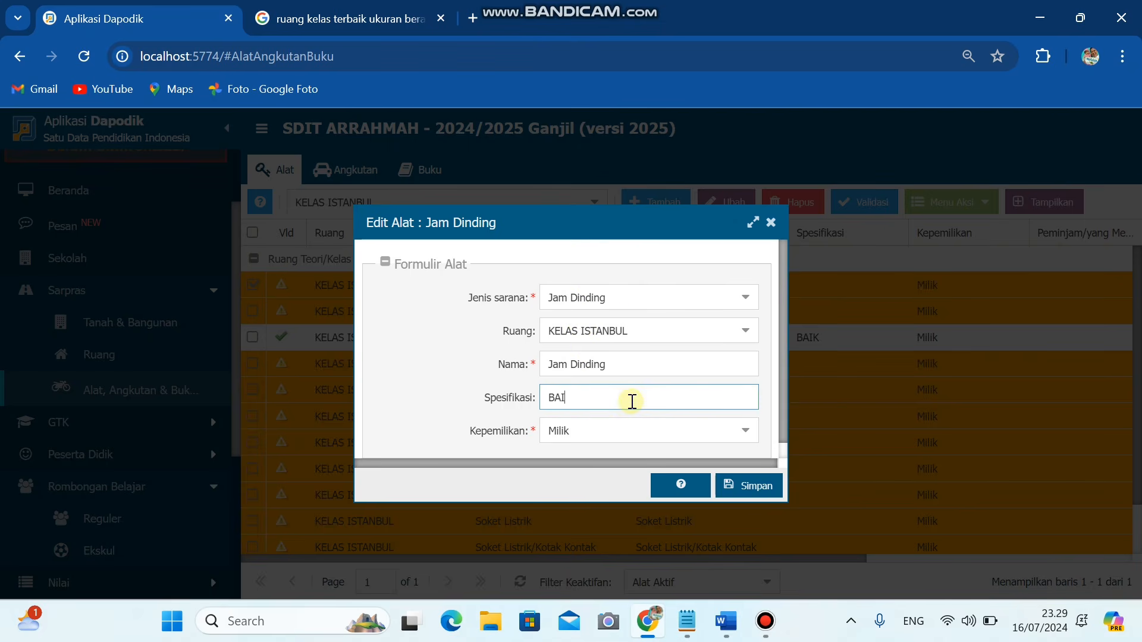
click(728, 483)
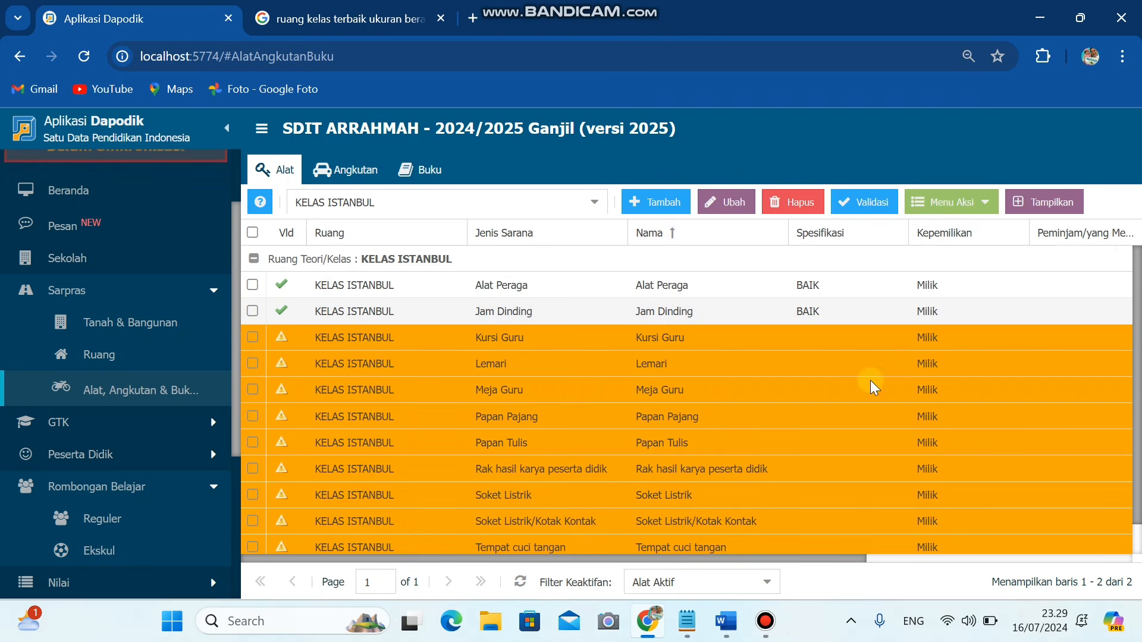
scroll(1137, 339, down, 1)
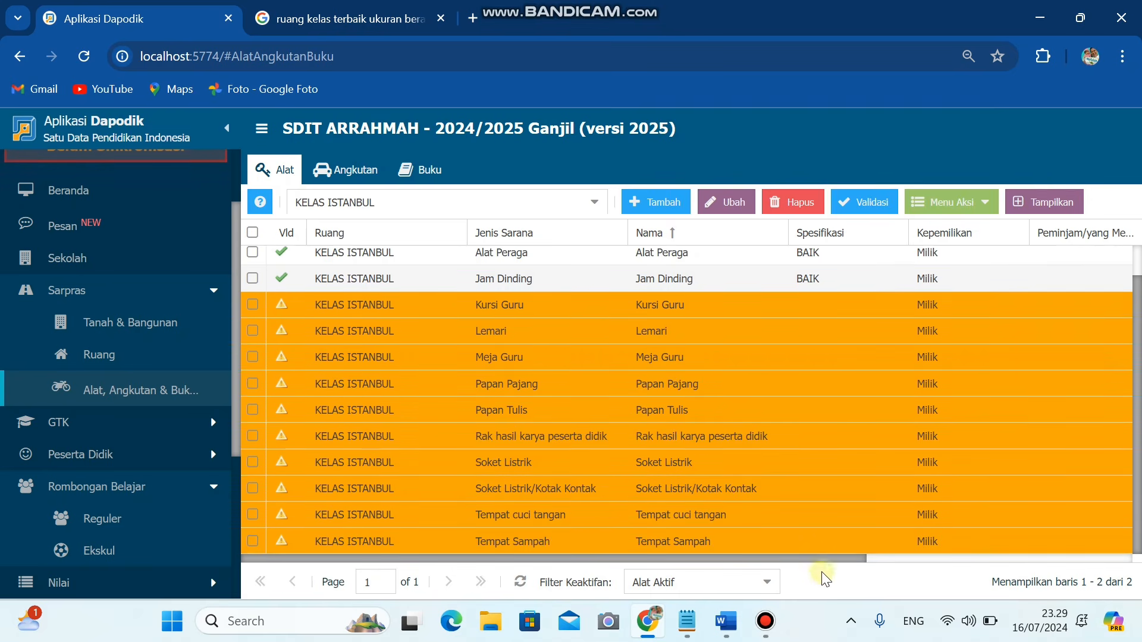
click(773, 623)
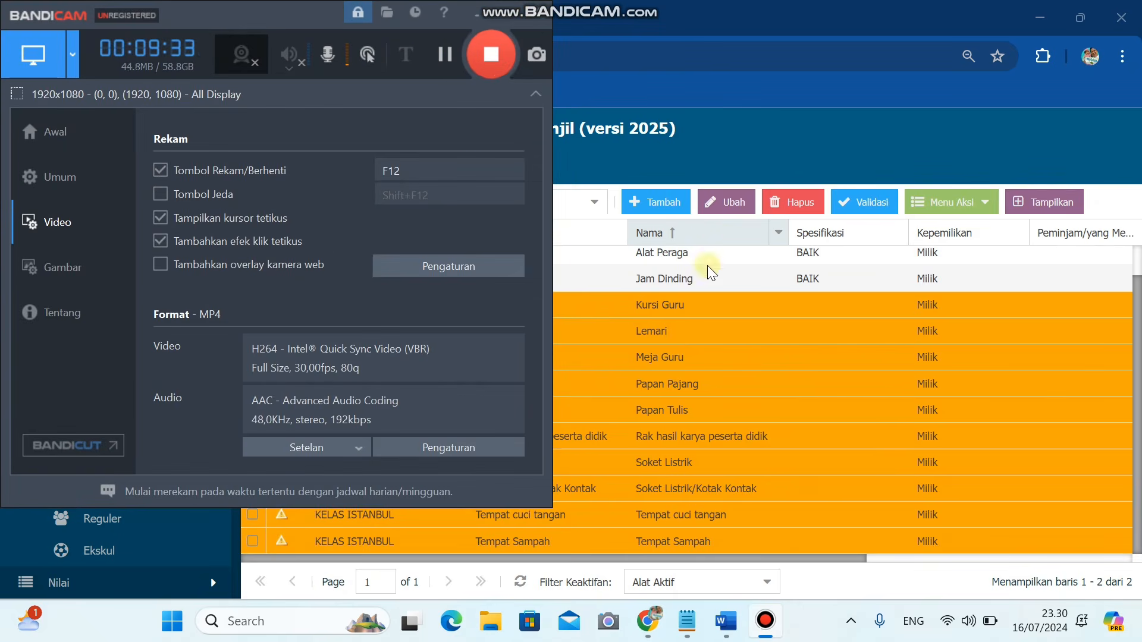
click(505, 54)
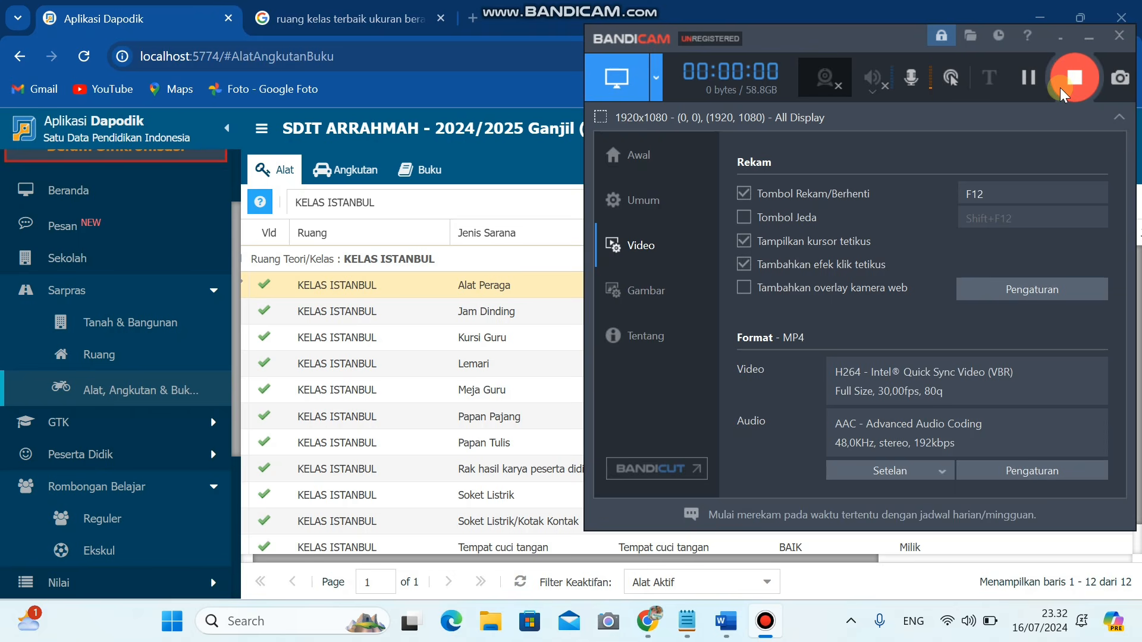
click(1089, 39)
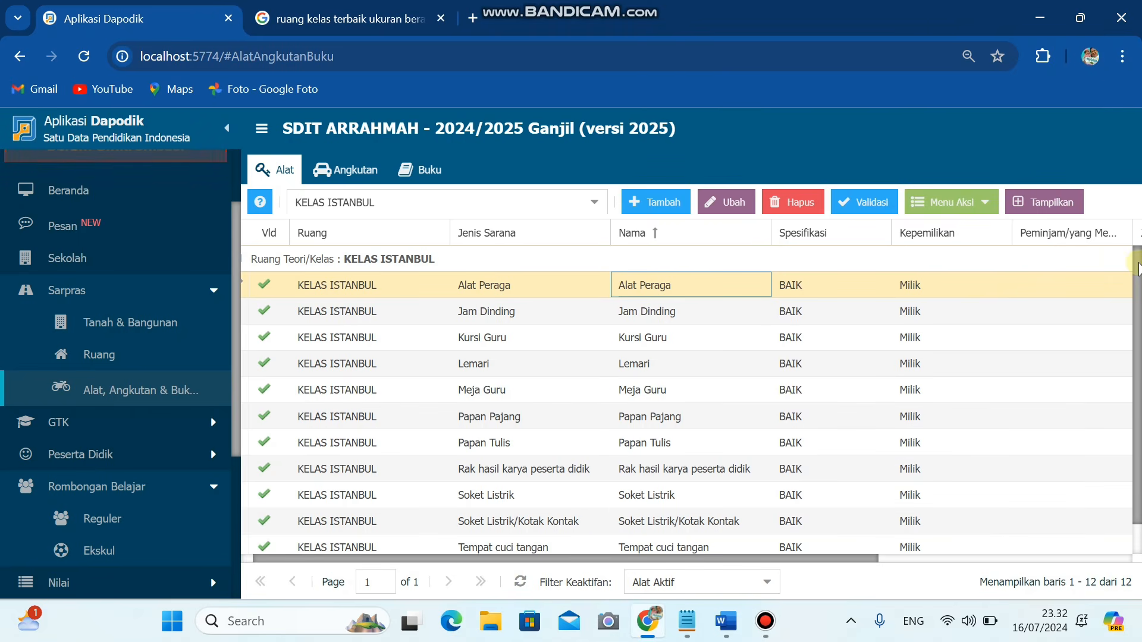
- Review the KELAS ISTANBUL equipment list, and open Validasi Lokal to check the Sarpras validation results
mouse_move(1136, 264)
mouse_down()
mouse_move(1137, 378)
mouse_move(1137, 240)
mouse_up()
scroll(227, 441, down, 3)
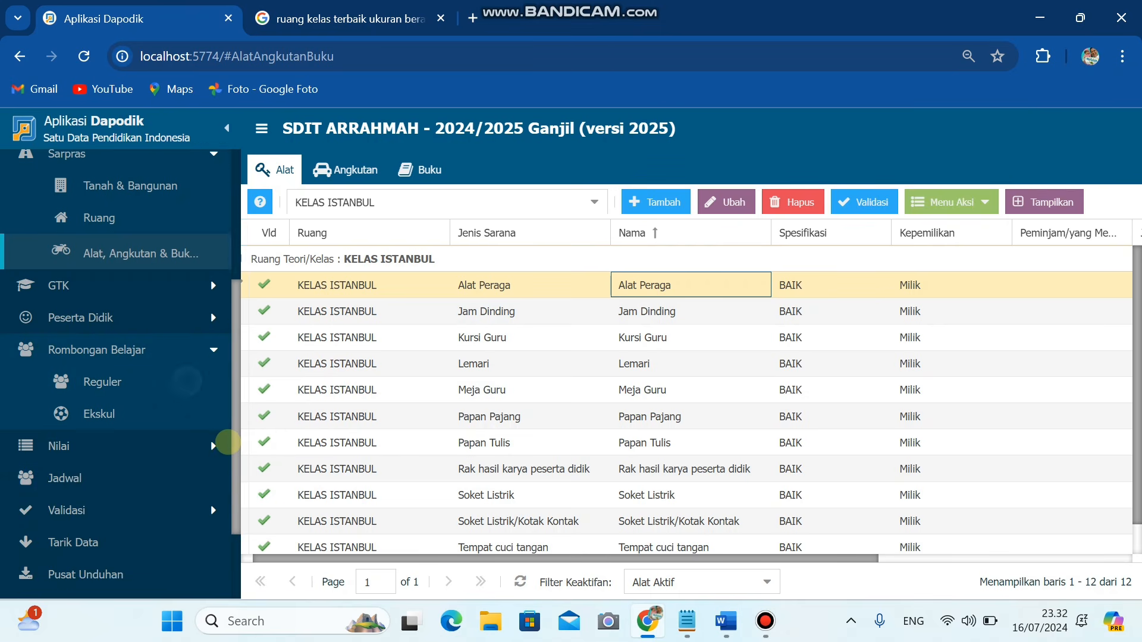
click(187, 546)
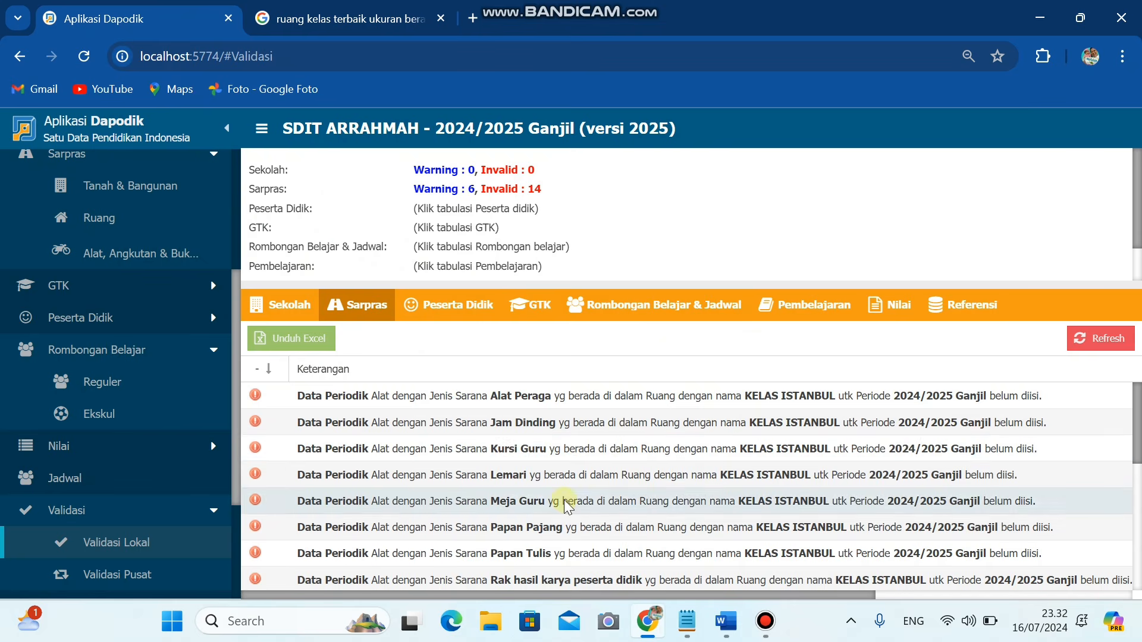
- Return to the KELAS ISTANBUL equipment list under Alat, Angkutan & Buku and open the Periodik (2024/2025) data of Alat Peraga
click(100, 251)
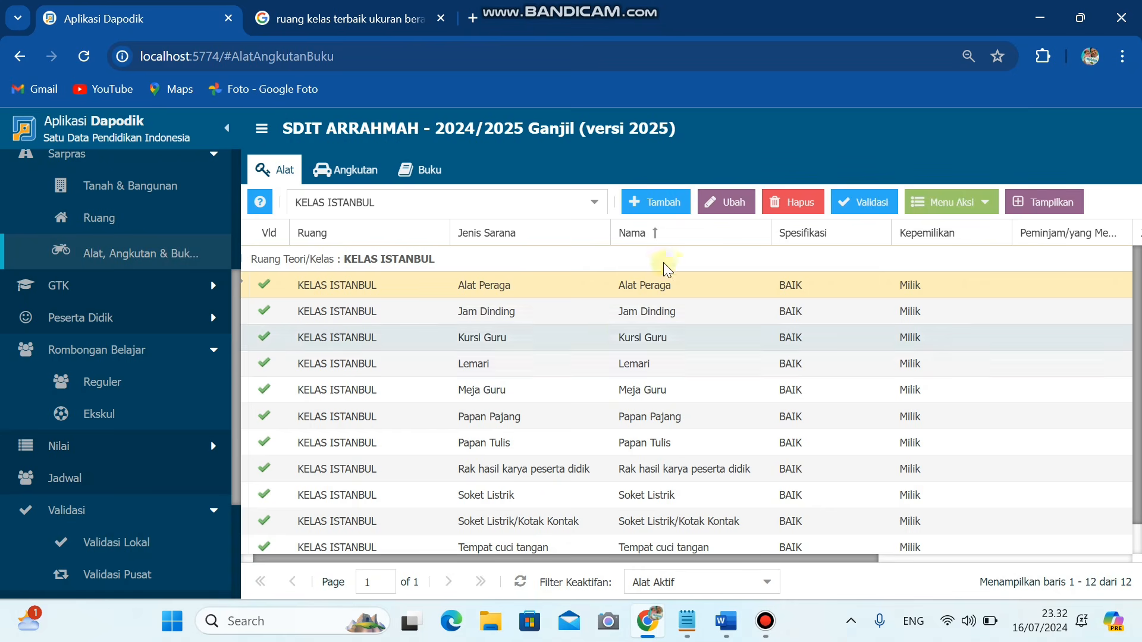
click(490, 305)
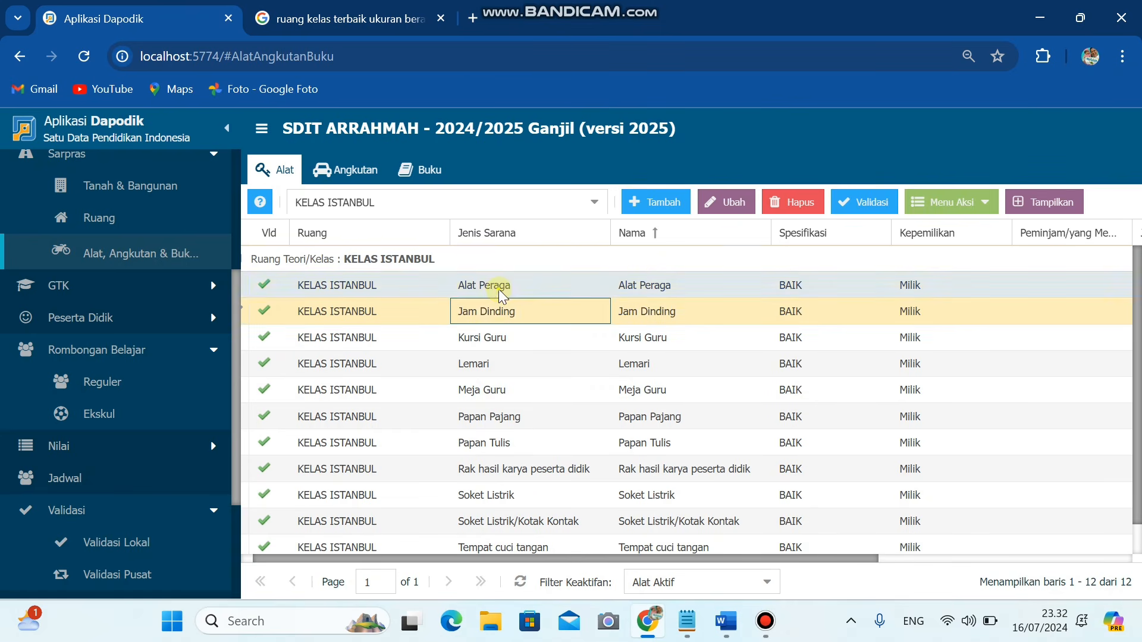
click(498, 289)
click(981, 203)
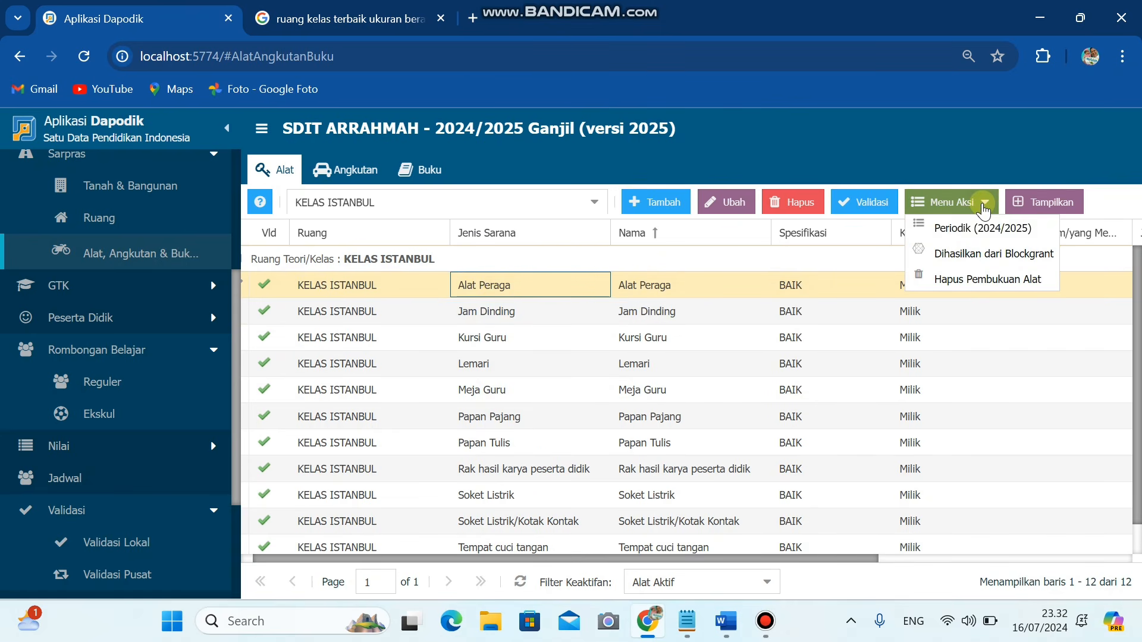
click(982, 229)
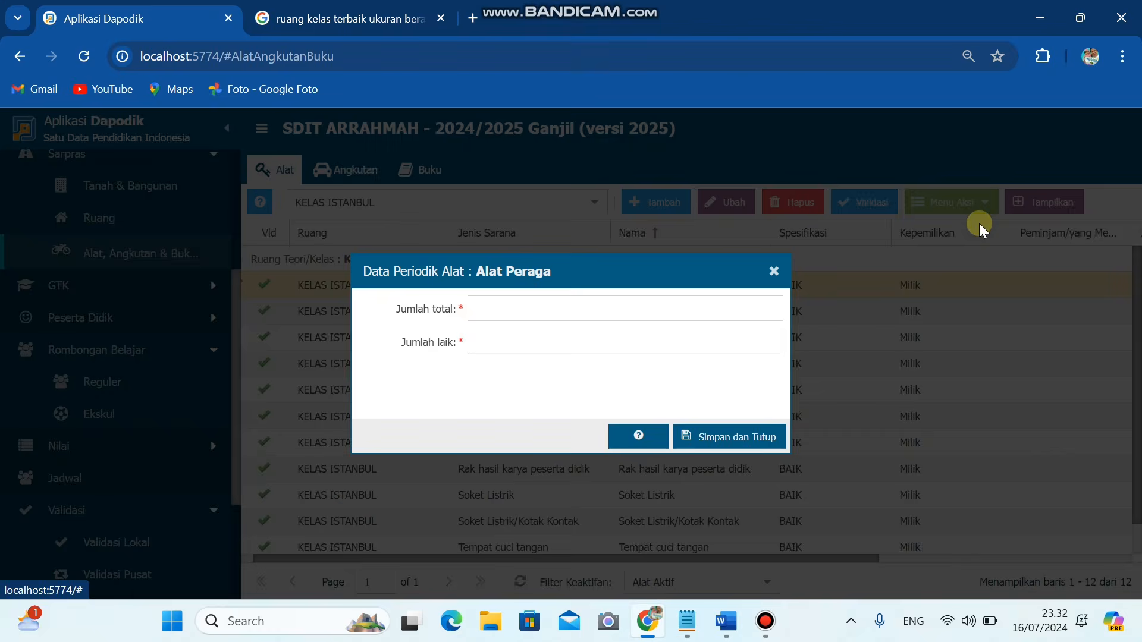
- Set Jumlah total to 1 and Jumlah laik to 1 in the periodic data of Alat Peraga, and save it
click(631, 308)
drag(630, 308, 443, 327)
key(Tab)
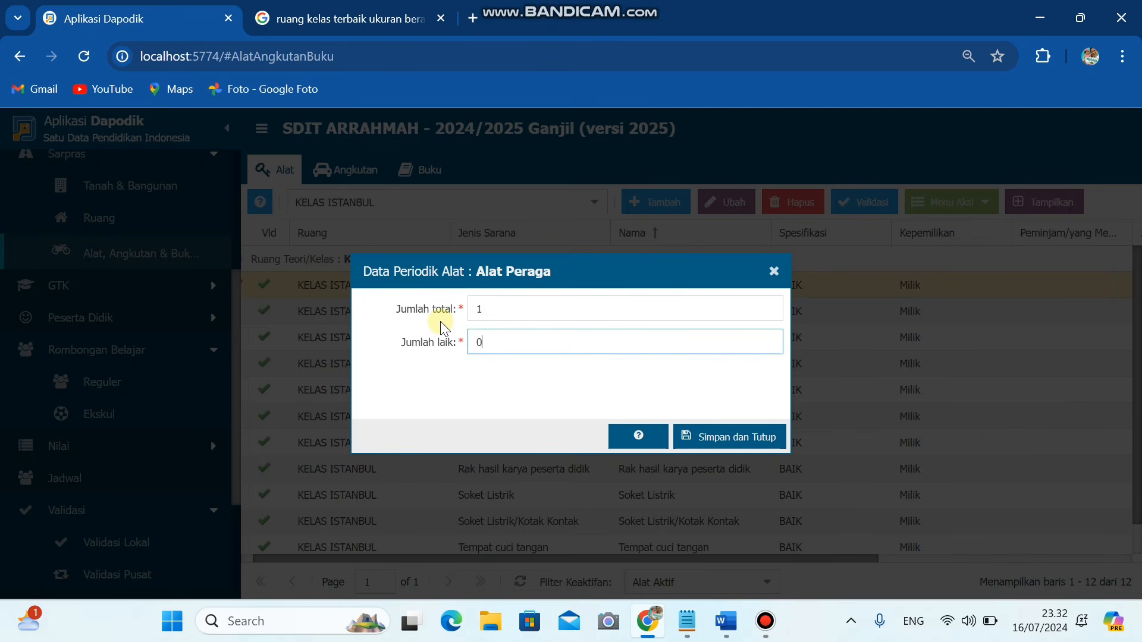
drag(485, 309, 476, 310)
key(Tab)
text(2)
click(482, 310)
key(BackSpace)
text(1)
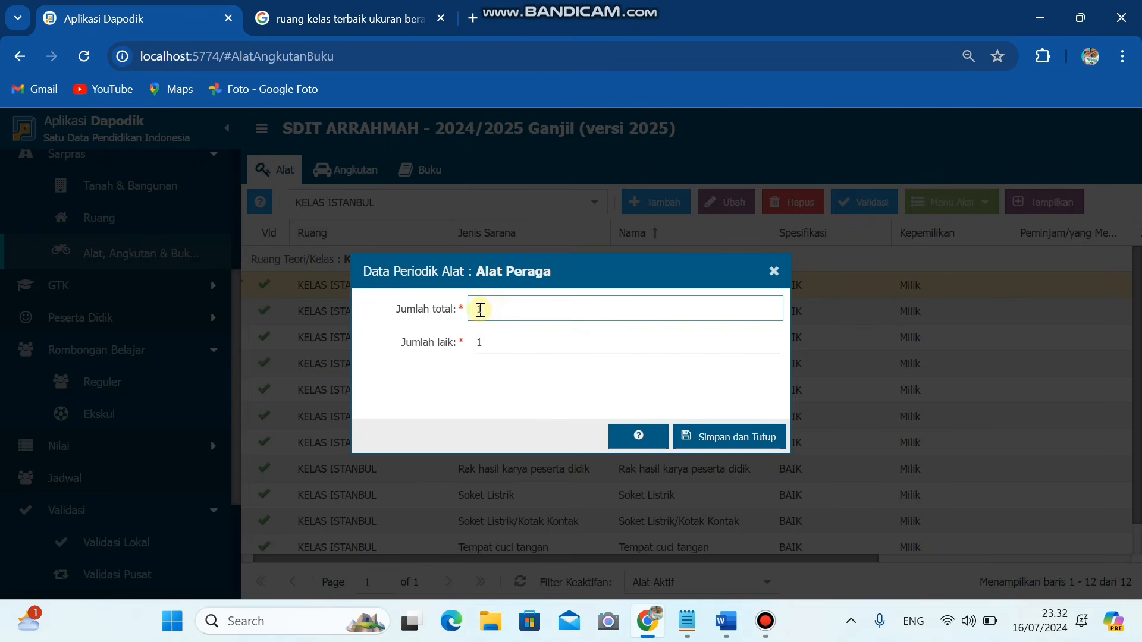
key(Tab)
click(700, 436)
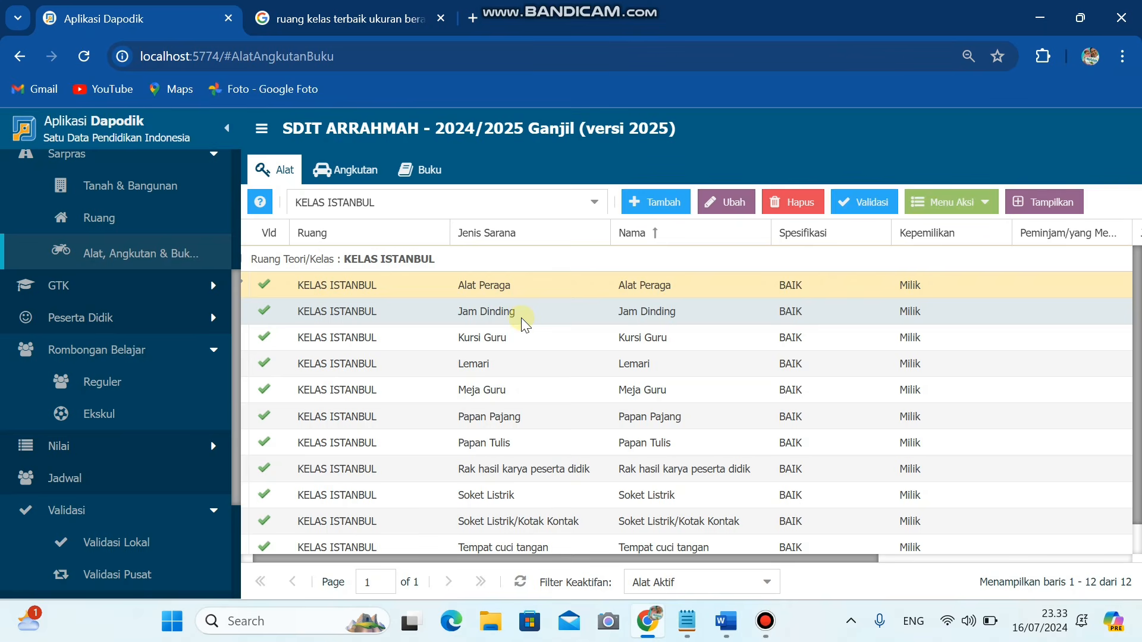
- Enter the Periodik (2024/2025) data of Jam Dinding with Jumlah total 1 and Jumlah laik 1, and save it
click(521, 317)
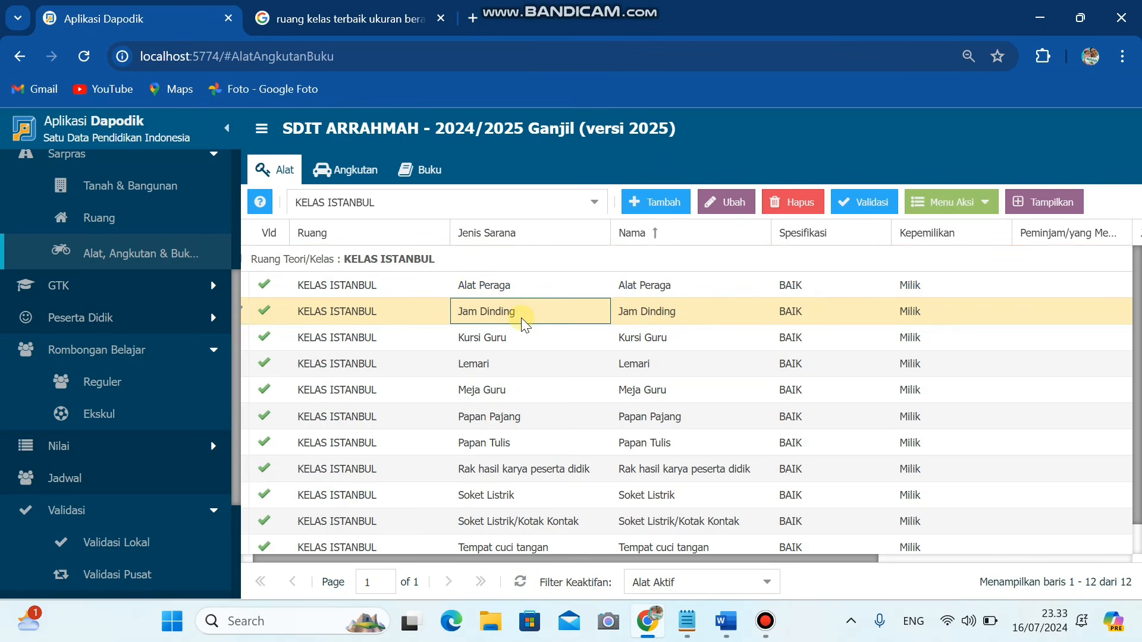
click(936, 208)
click(944, 227)
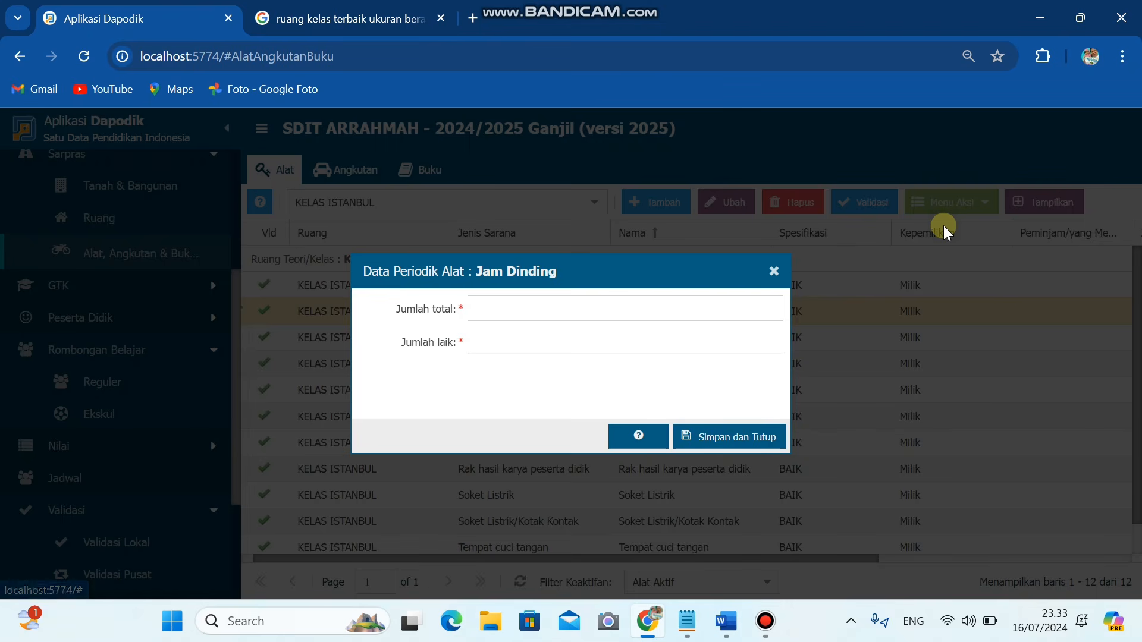
click(510, 313)
text(1)
click(507, 340)
text(0)
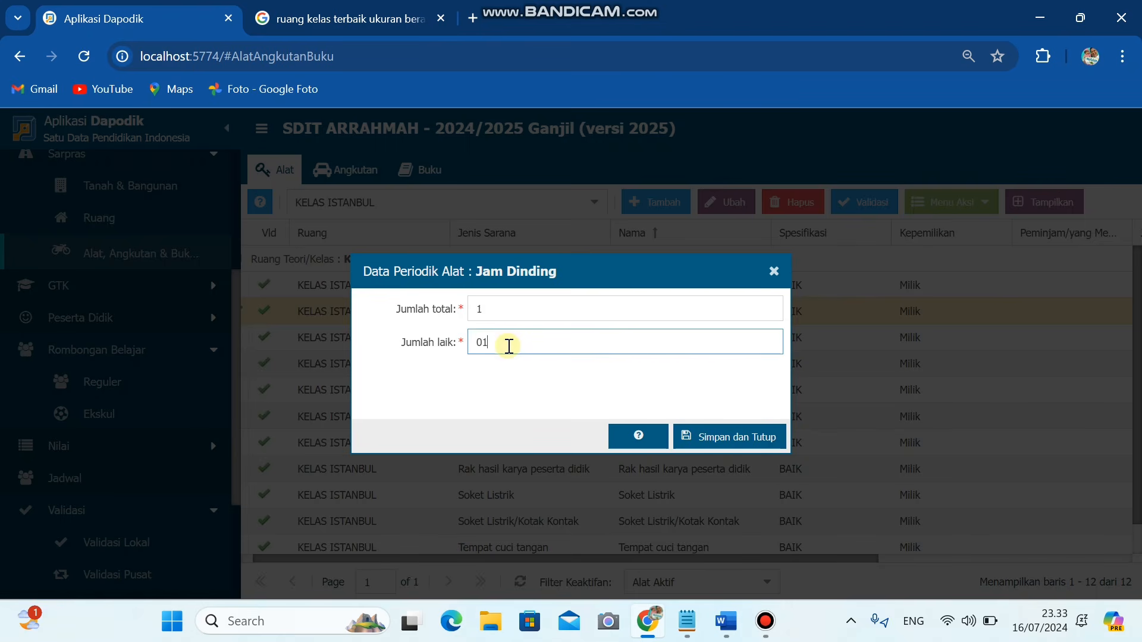
click(708, 441)
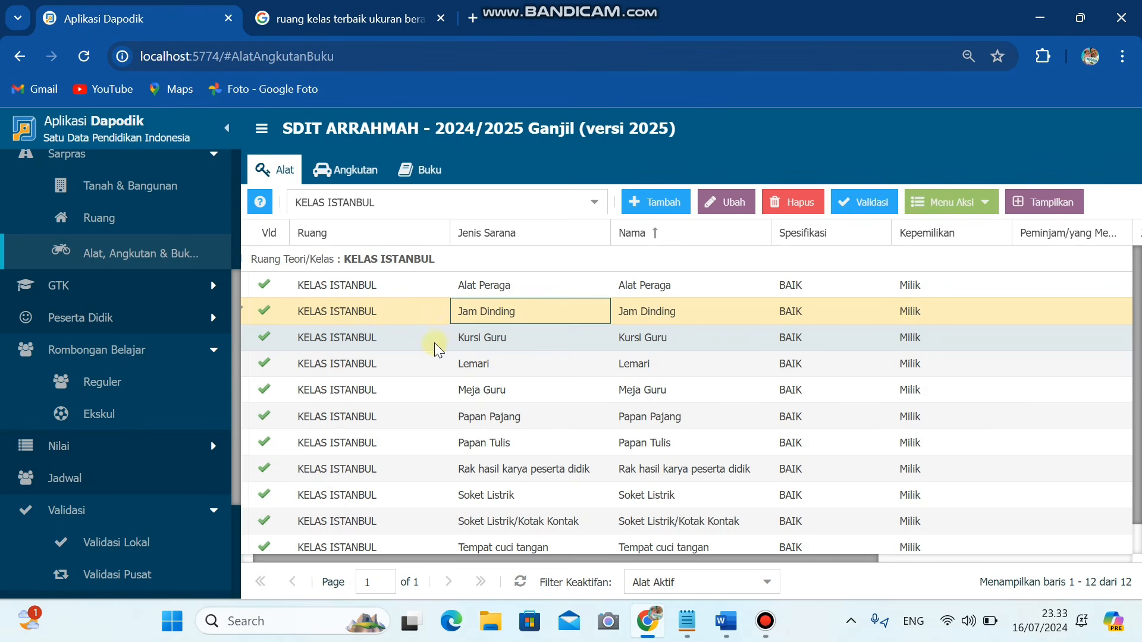
- Enter the Periodik (2024/2025) data of Kursi Guru with Jumlah total 2 and Jumlah laik 2, and save it
click(433, 341)
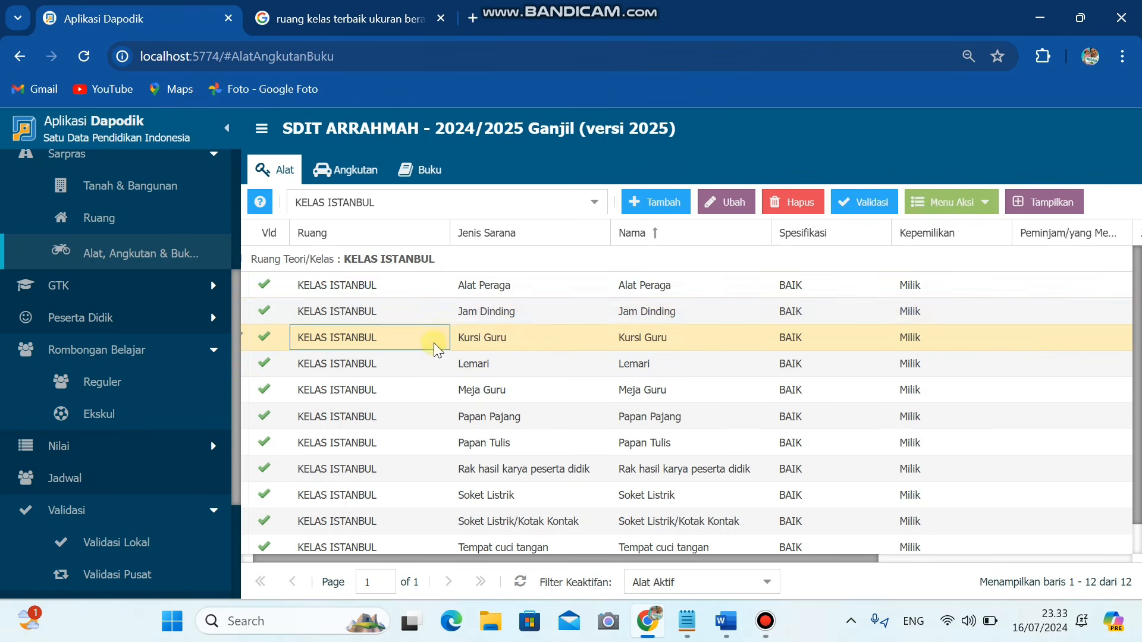
click(977, 212)
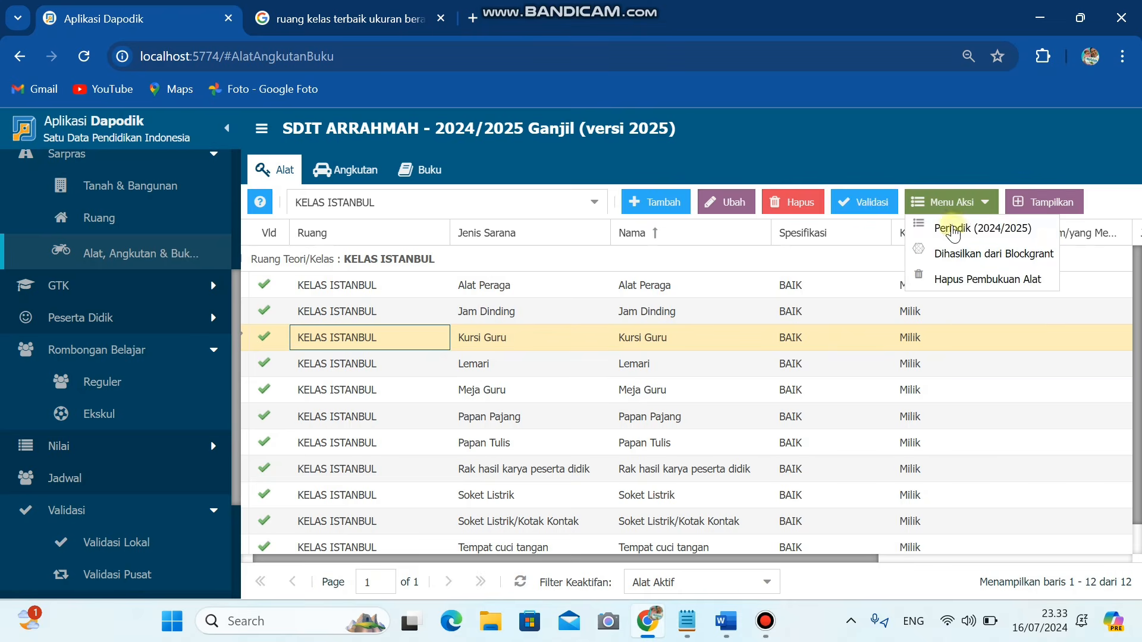
click(947, 226)
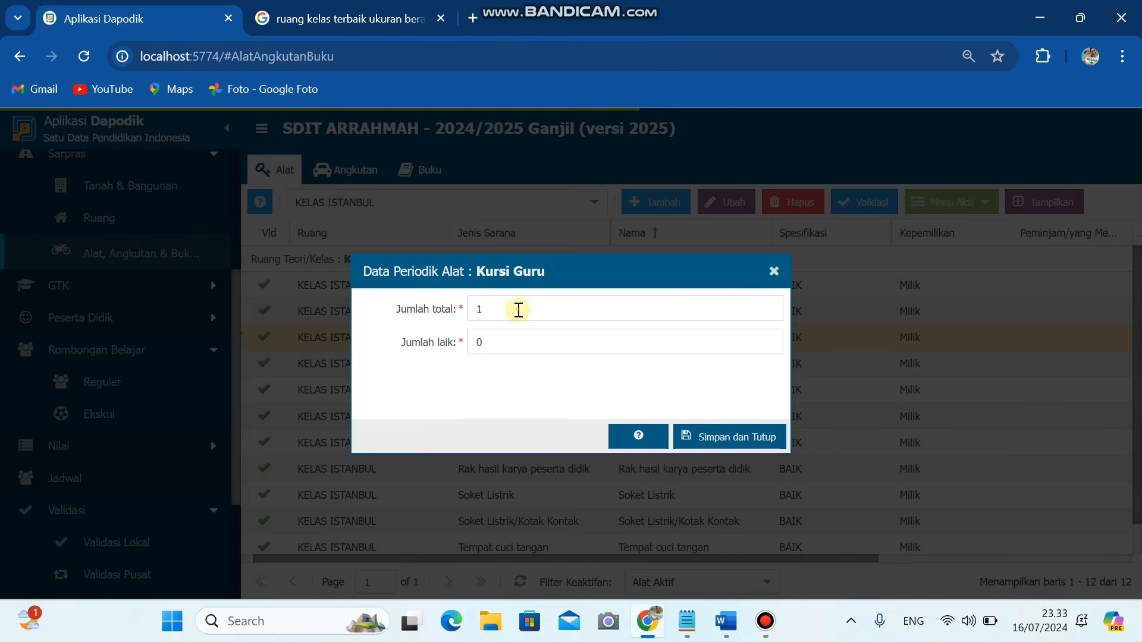
drag(518, 310, 429, 321)
text(2)
key(Tab)
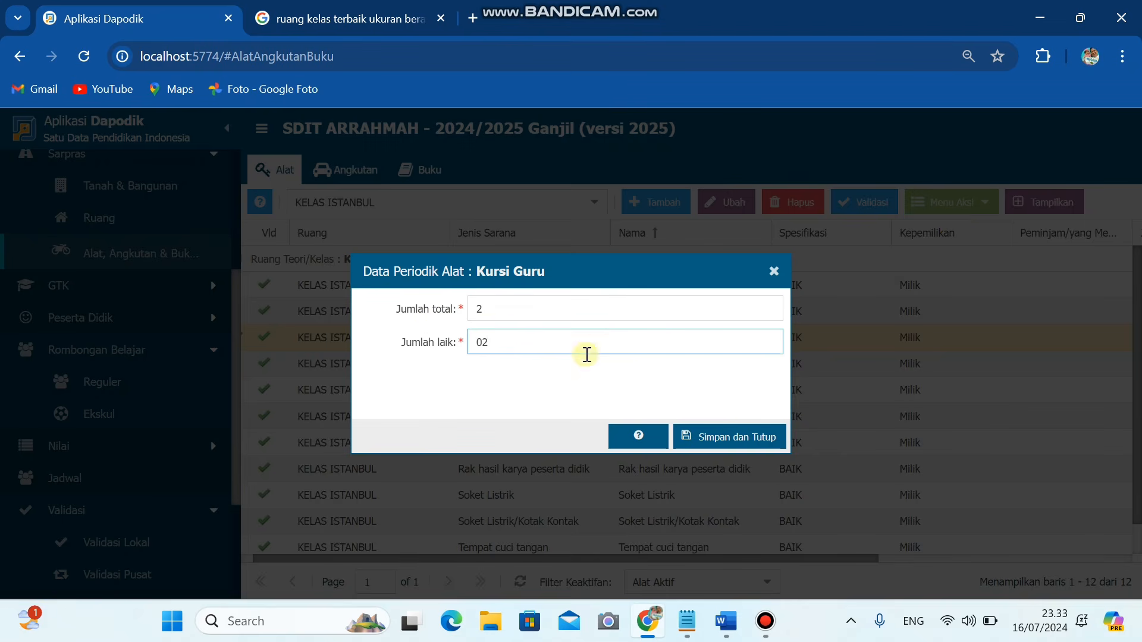
click(692, 429)
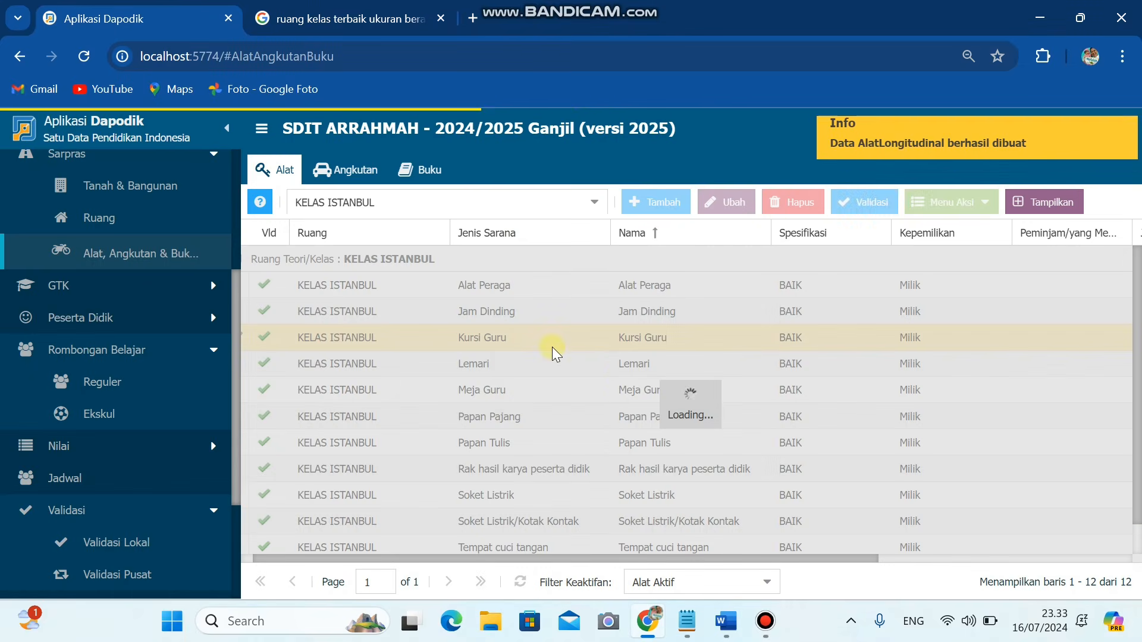
- Enter the Periodik (2024/2025) data of Lemari with Jumlah total 3 and Jumlah laik 3, and save it
mouse_move(769, 619)
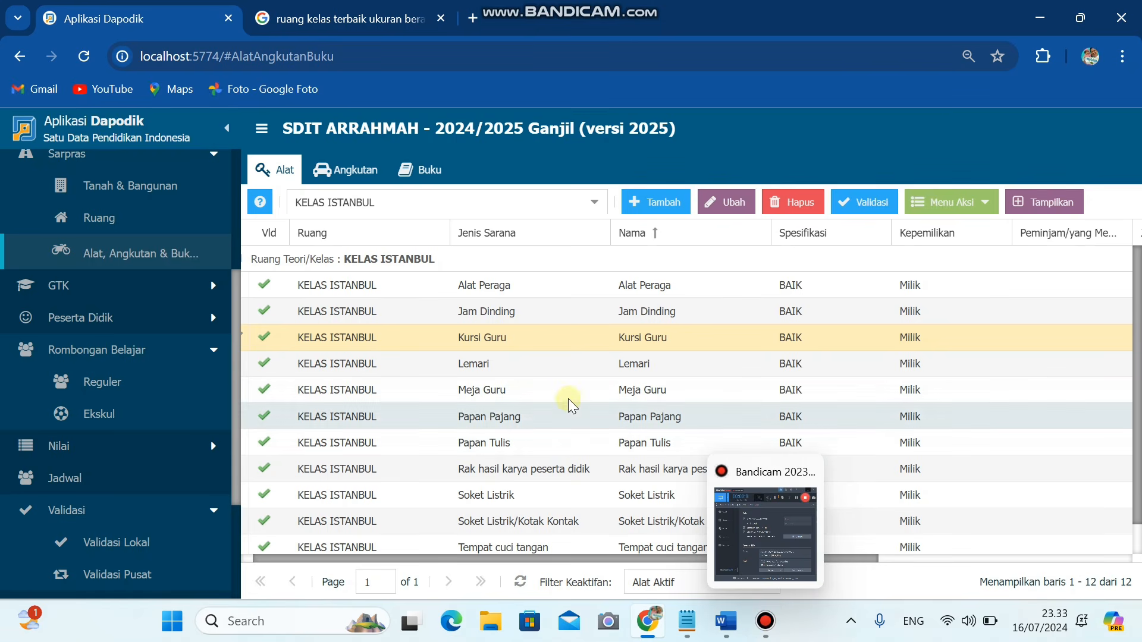
click(564, 369)
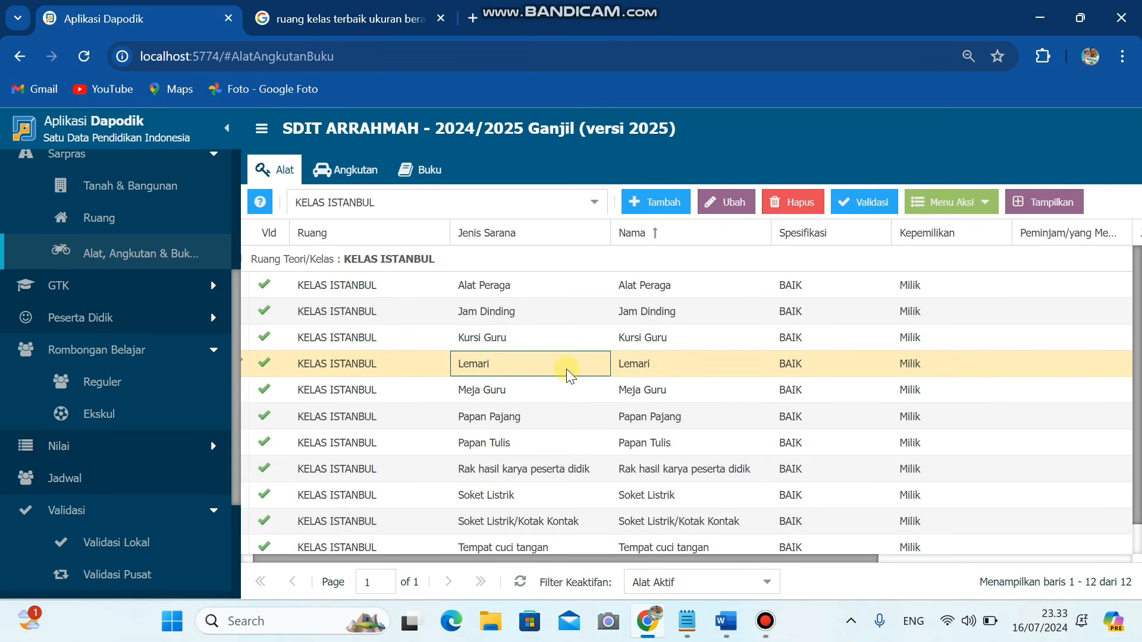
click(958, 203)
click(959, 226)
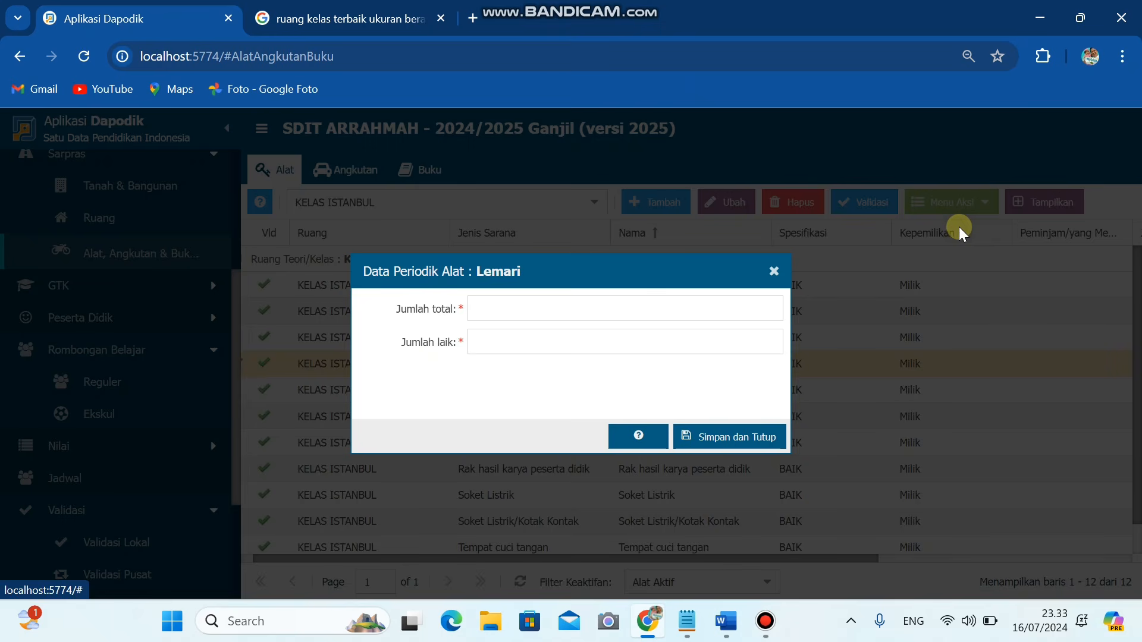
click(535, 305)
text(3)
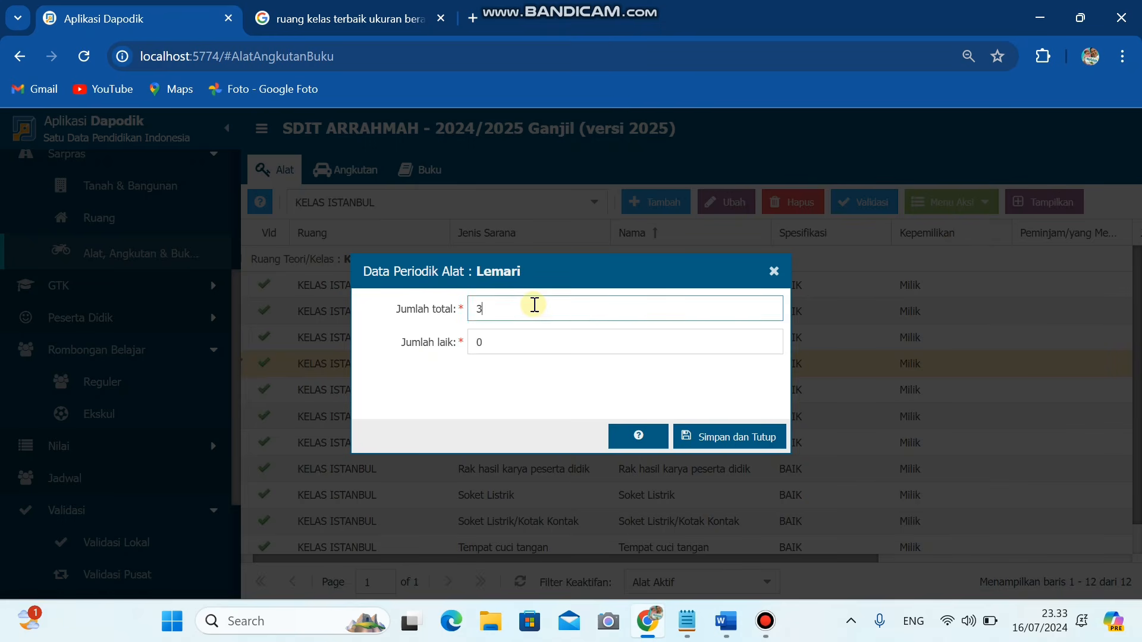
key(Tab)
text(3)
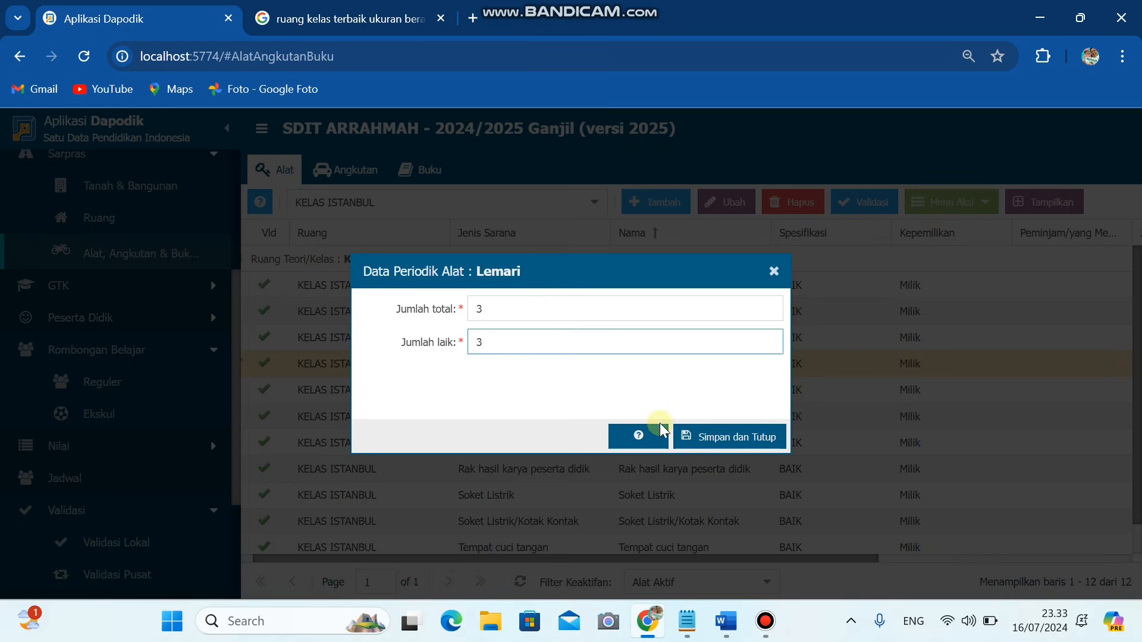
click(711, 441)
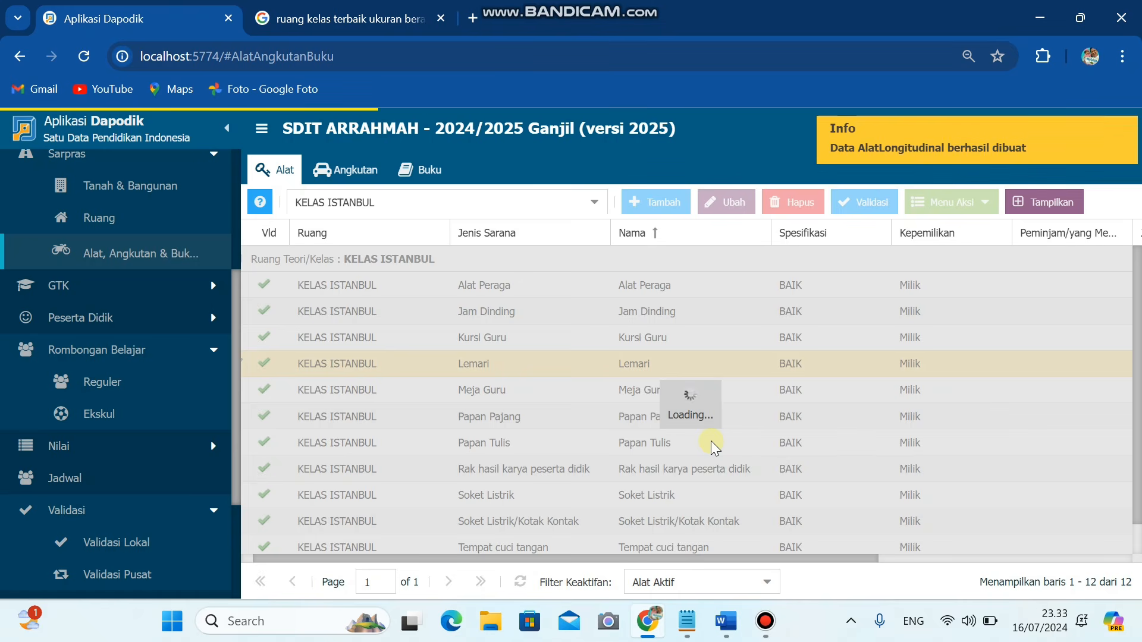
mouse_move(764, 628)
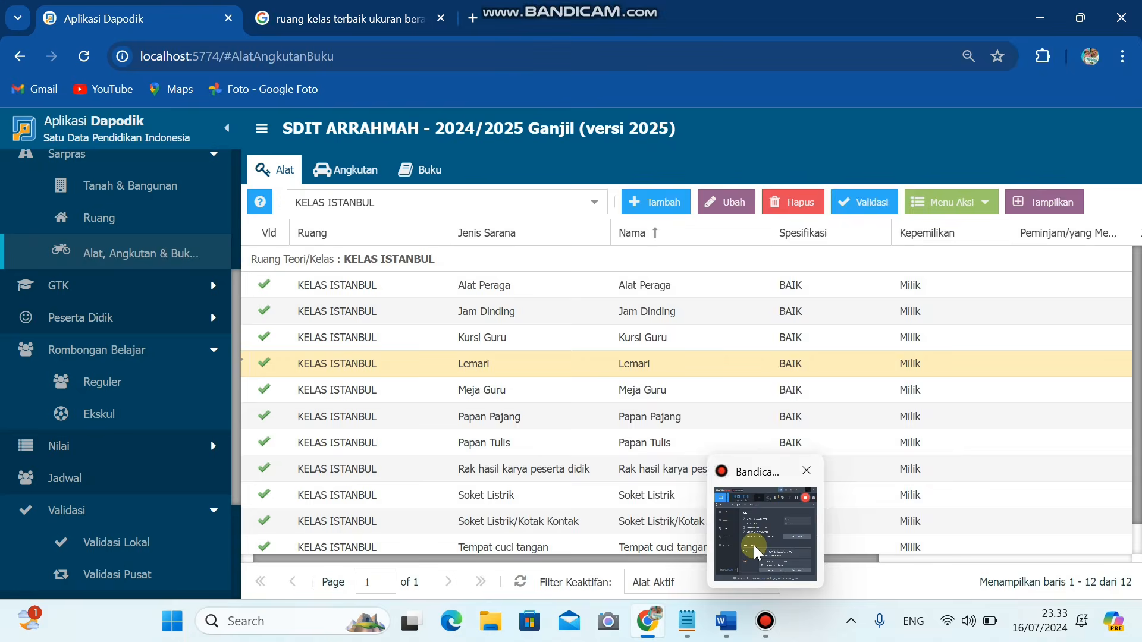
click(754, 545)
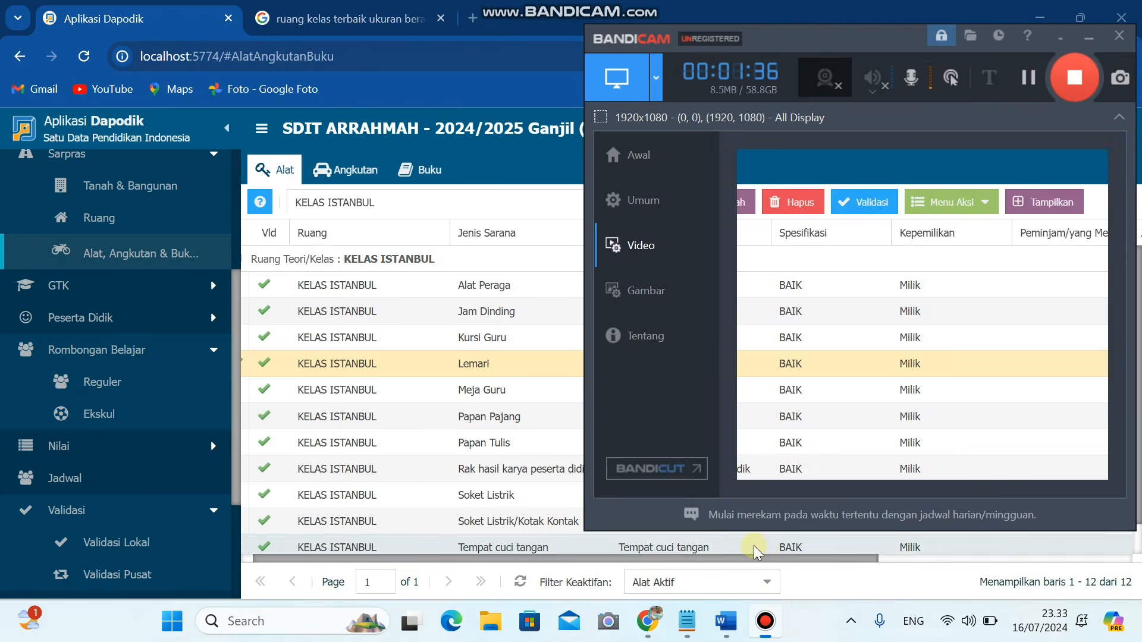
click(1015, 81)
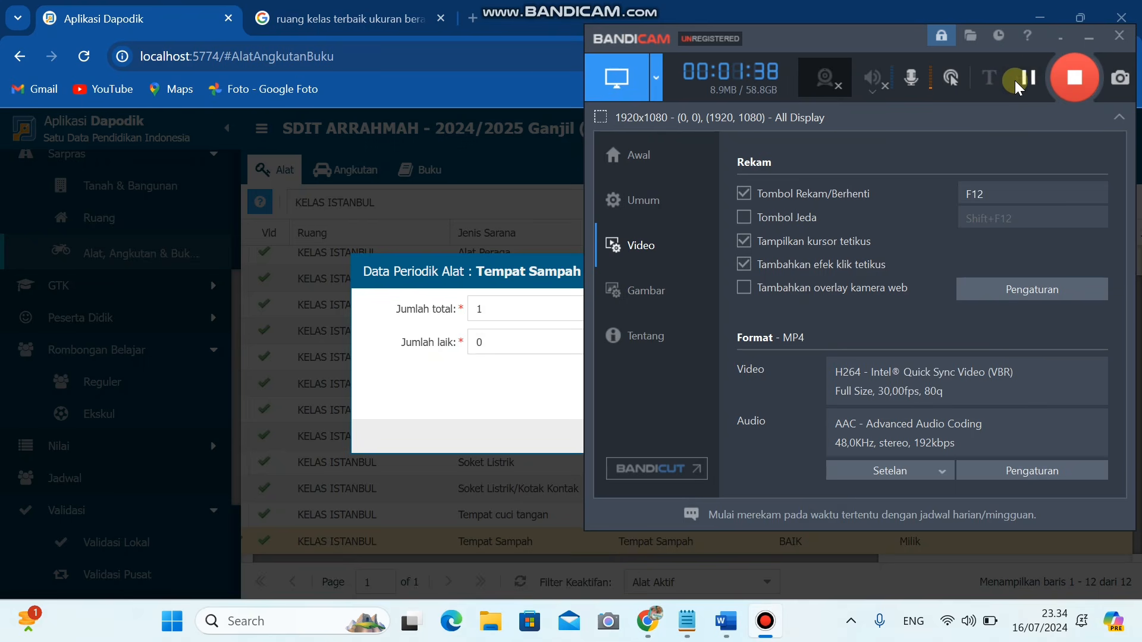
click(1085, 37)
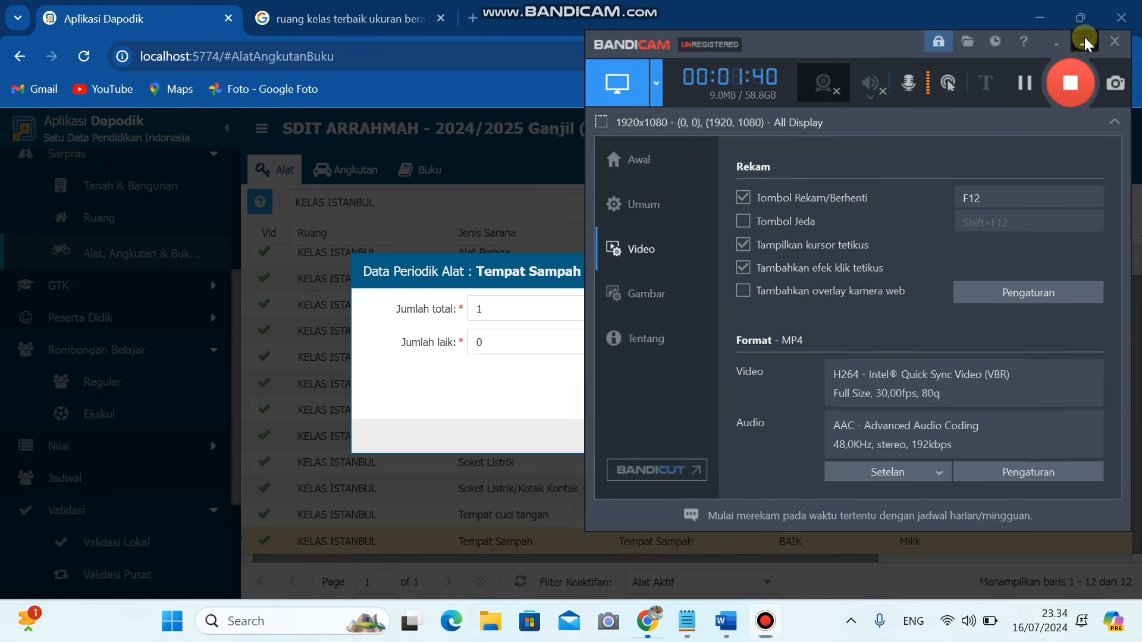
- Set Jumlah total and Jumlah laik to 2 in the periodic data of Tempat Sampah, and save it
click(515, 342)
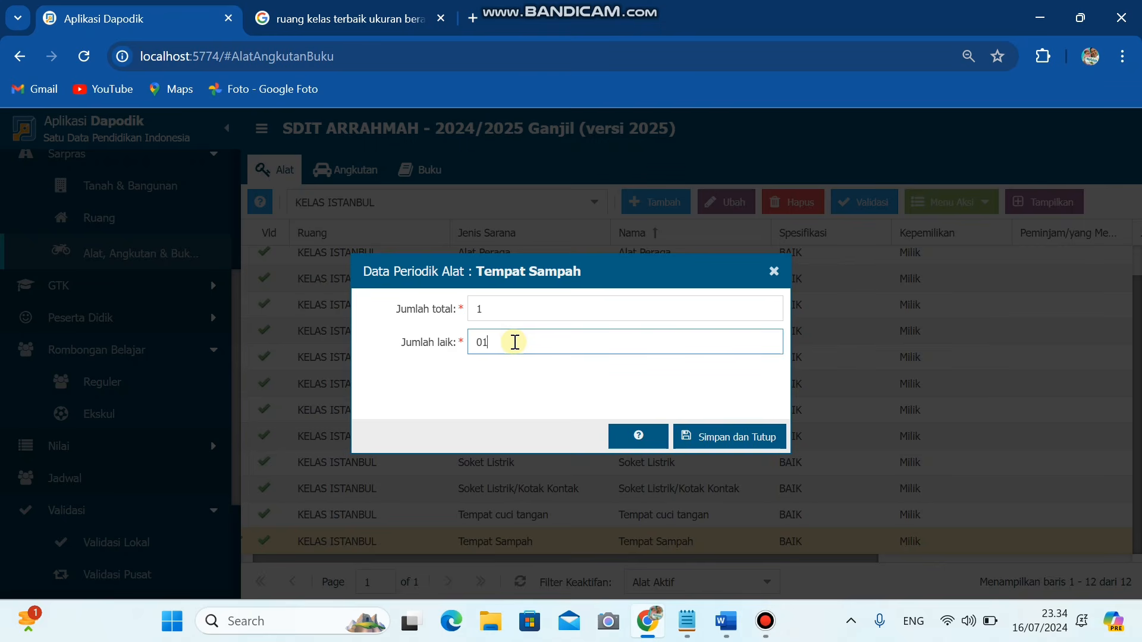
text(1)
click(489, 305)
key(BackSpace)
text(2)
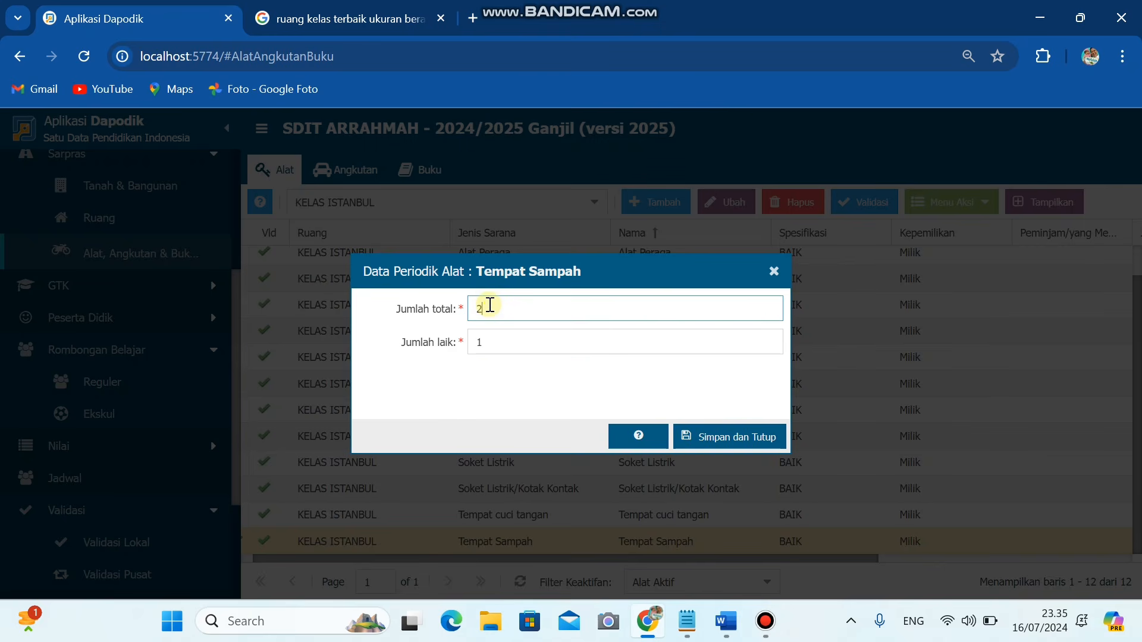
key(Tab)
text(2)
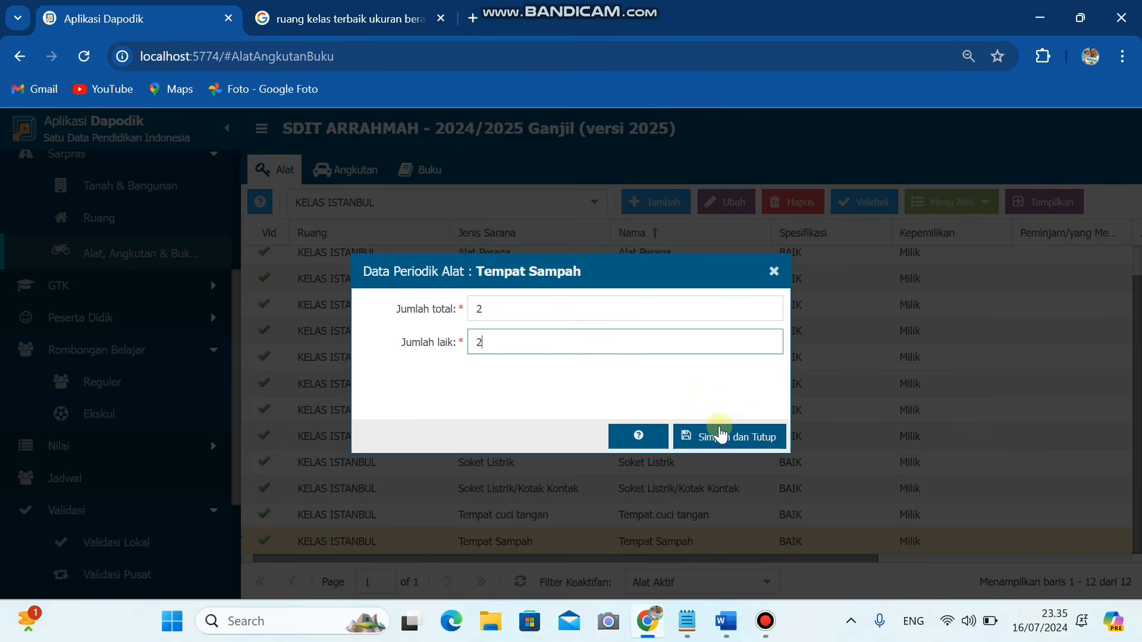
click(721, 434)
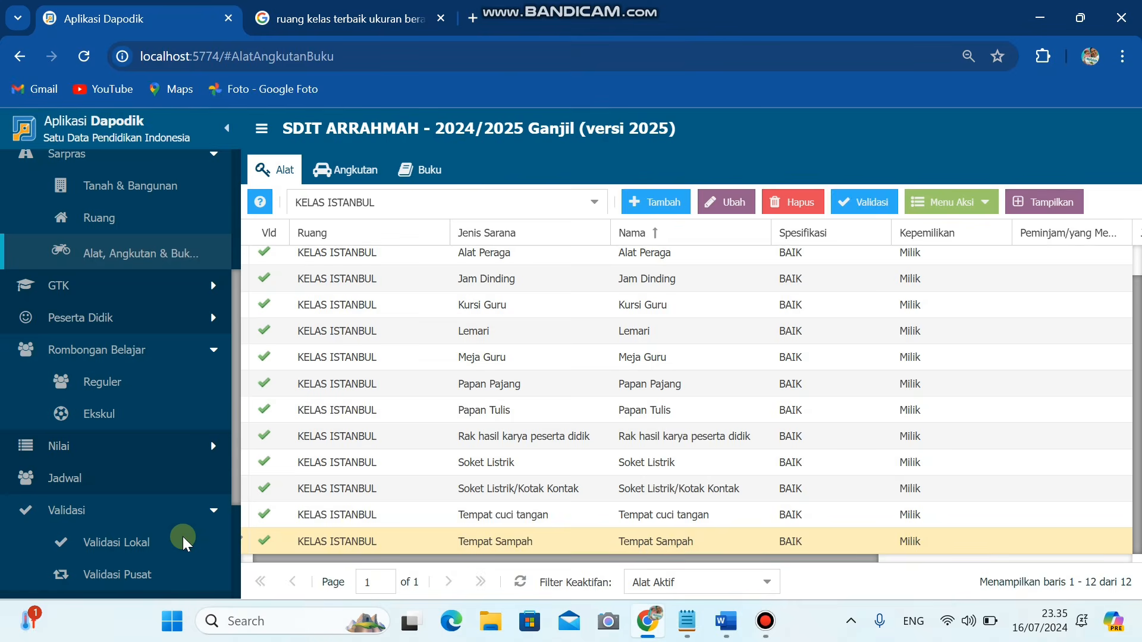
- Refresh the Sarpras results in Validasi Lokal, and check the KELAS ISTANBUL equipment list for Meja Siswa and Kursi Siswa
click(183, 536)
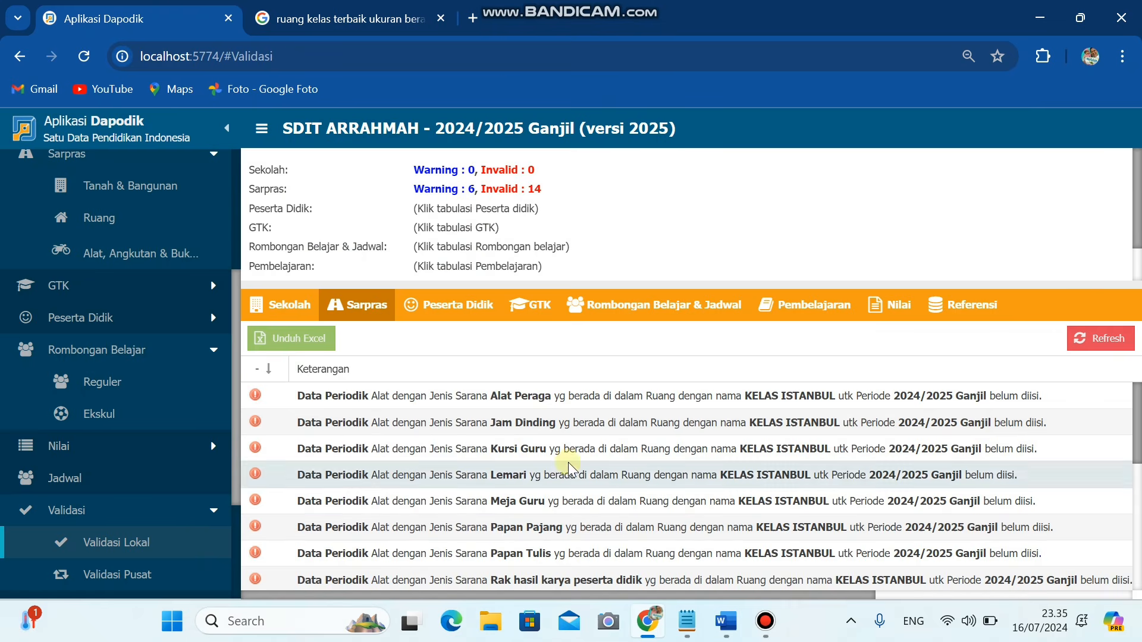
click(1106, 341)
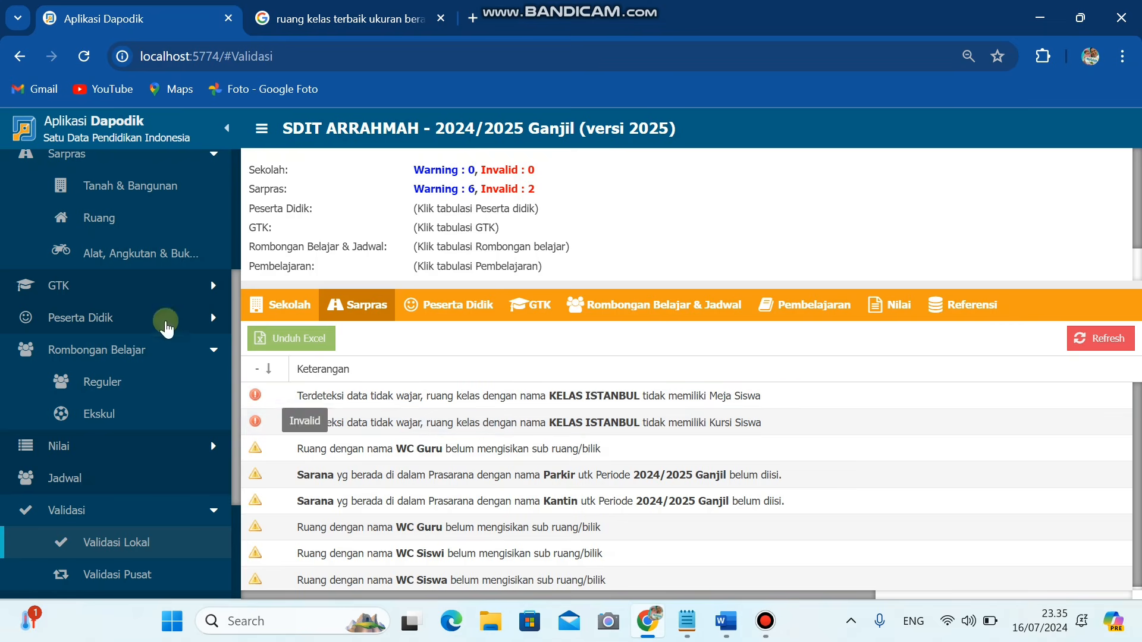
click(153, 263)
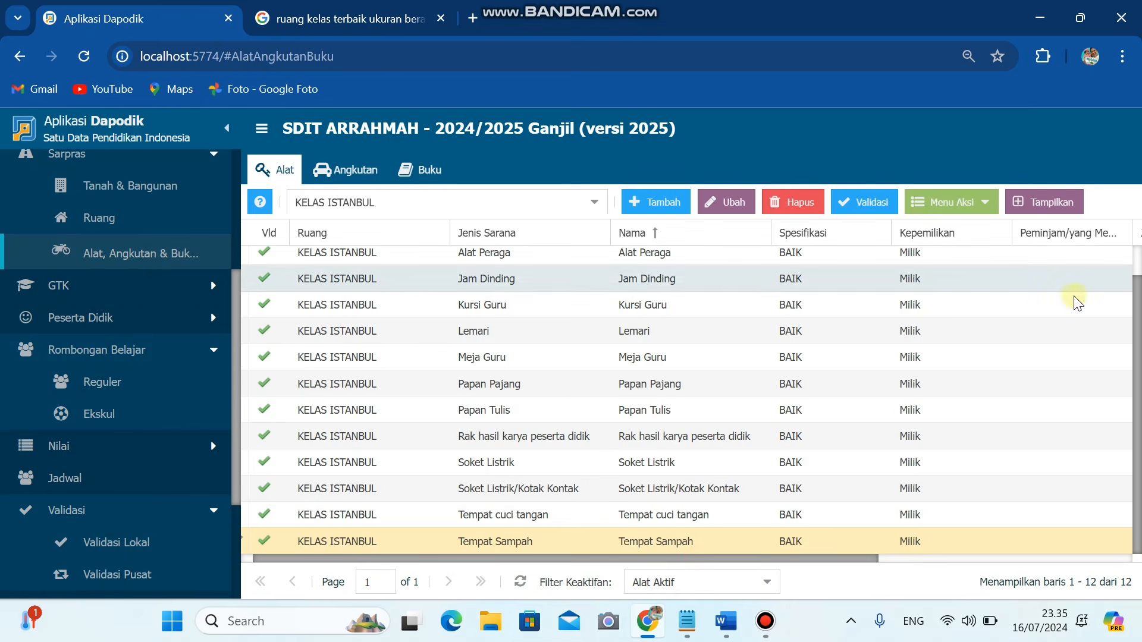
scroll(1138, 274, up, 1)
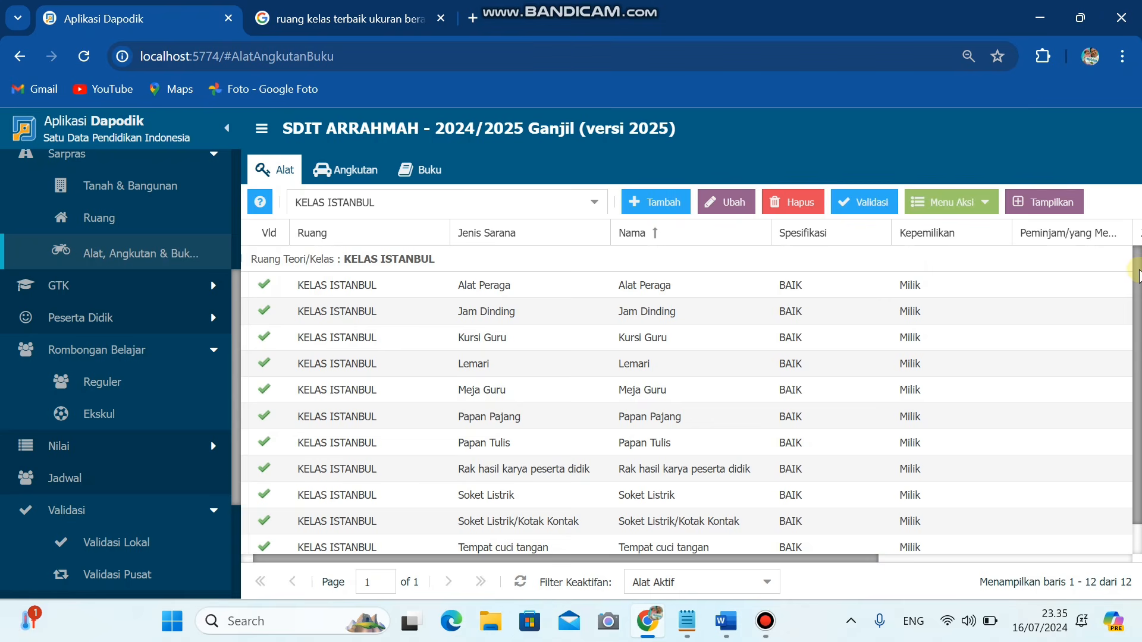
scroll(1138, 274, down, 1)
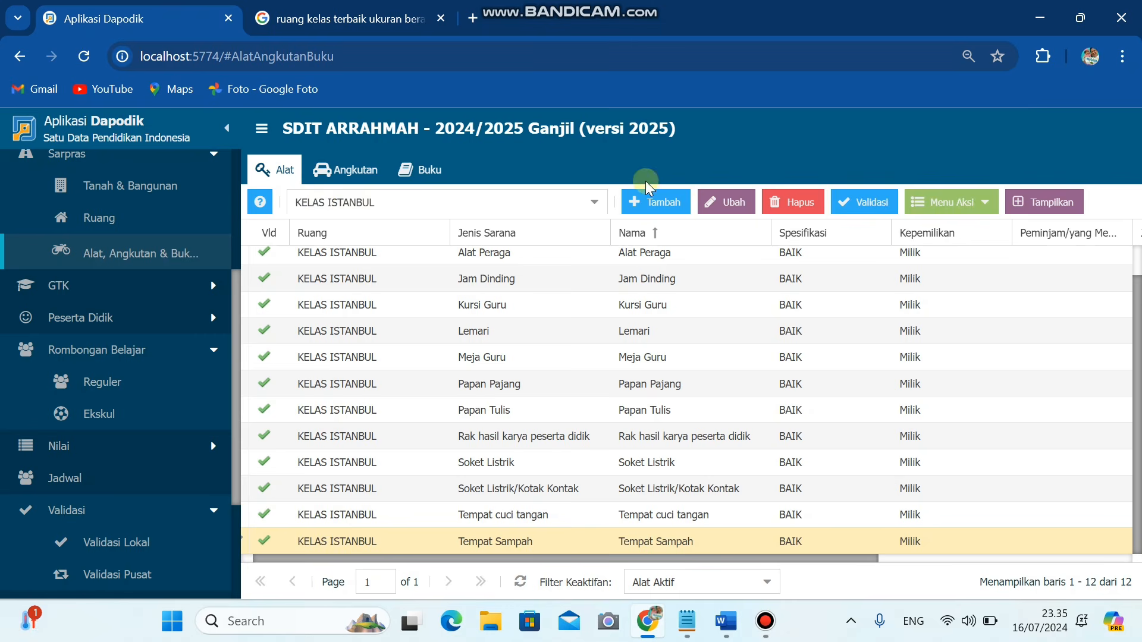
- Add equipment of type Kursi Siswa to KELAS ISTANBUL with the name KURSI SISWA and specification BAIK, and save it
click(674, 202)
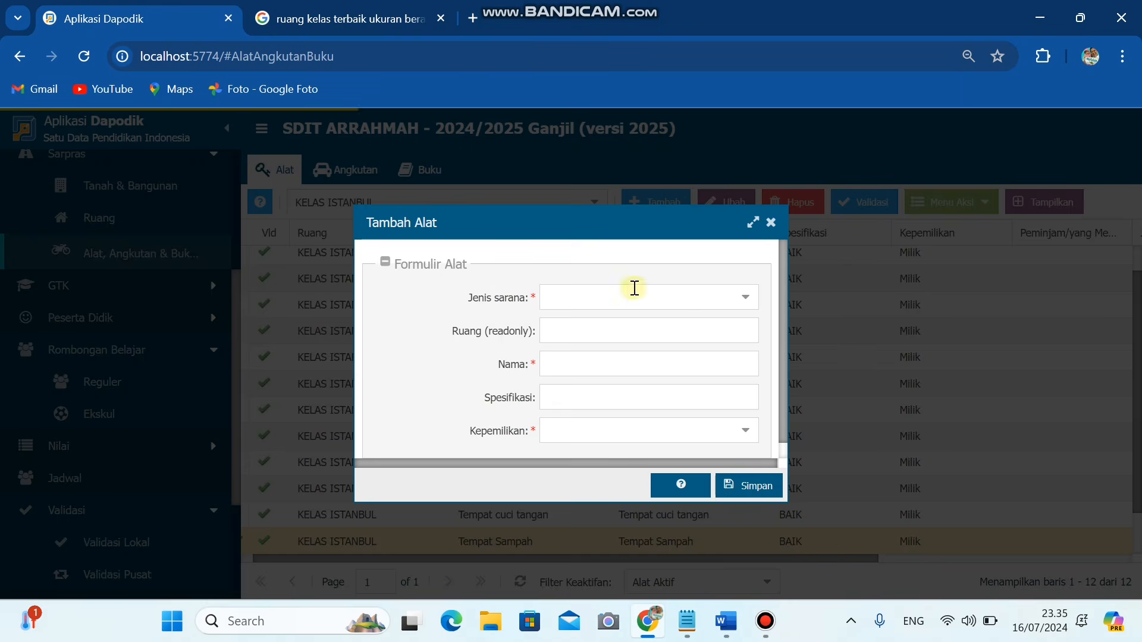
click(745, 298)
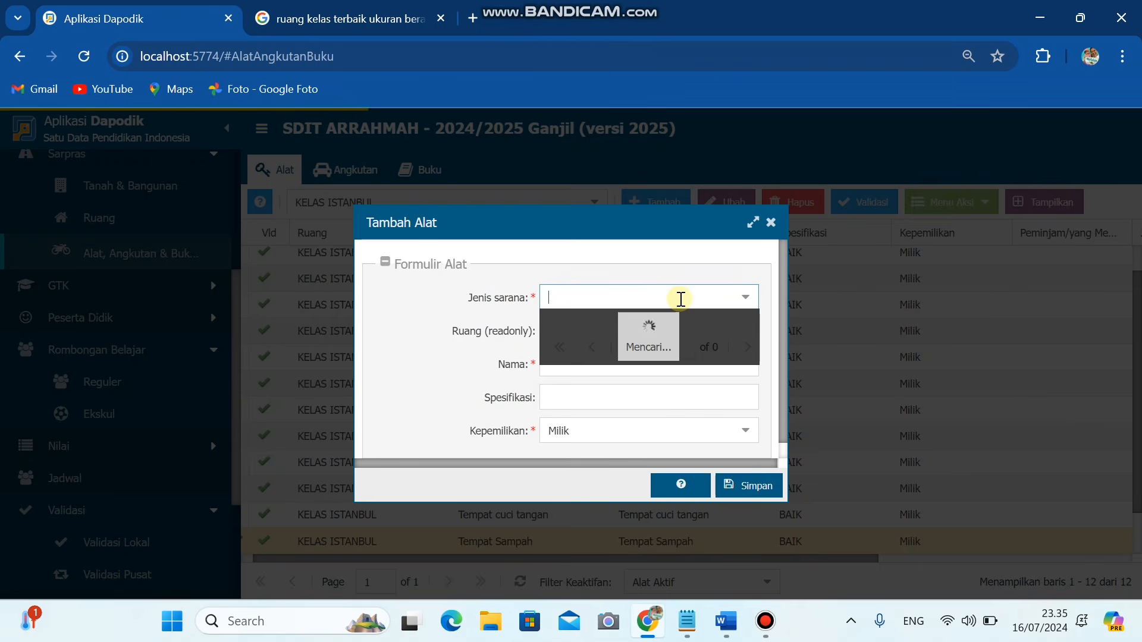
text(KURSI)
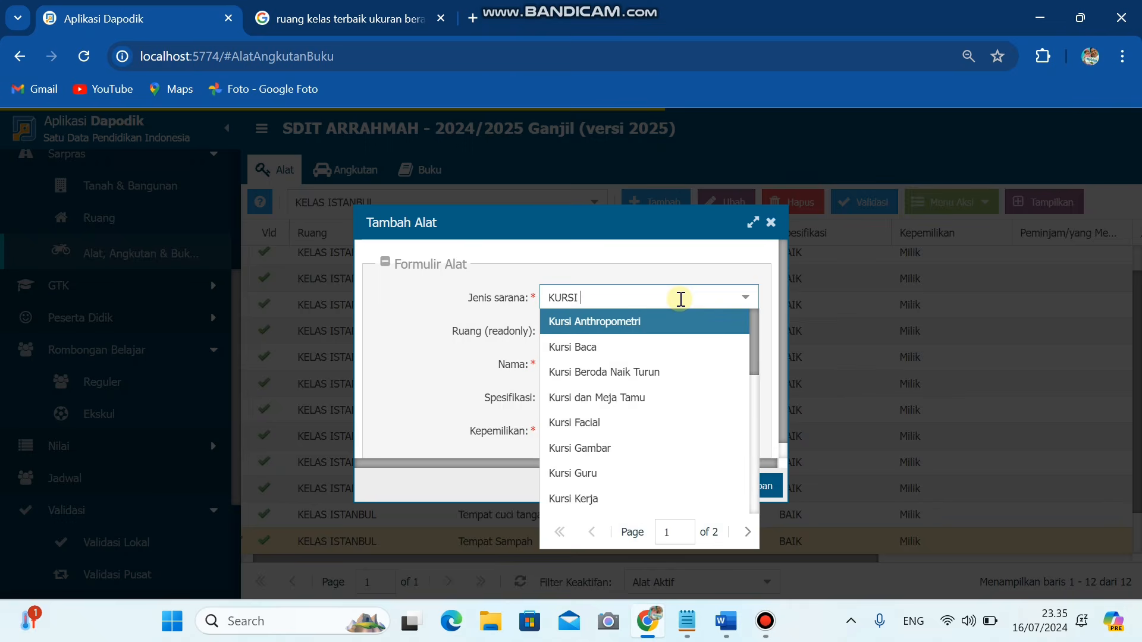
text( SIS)
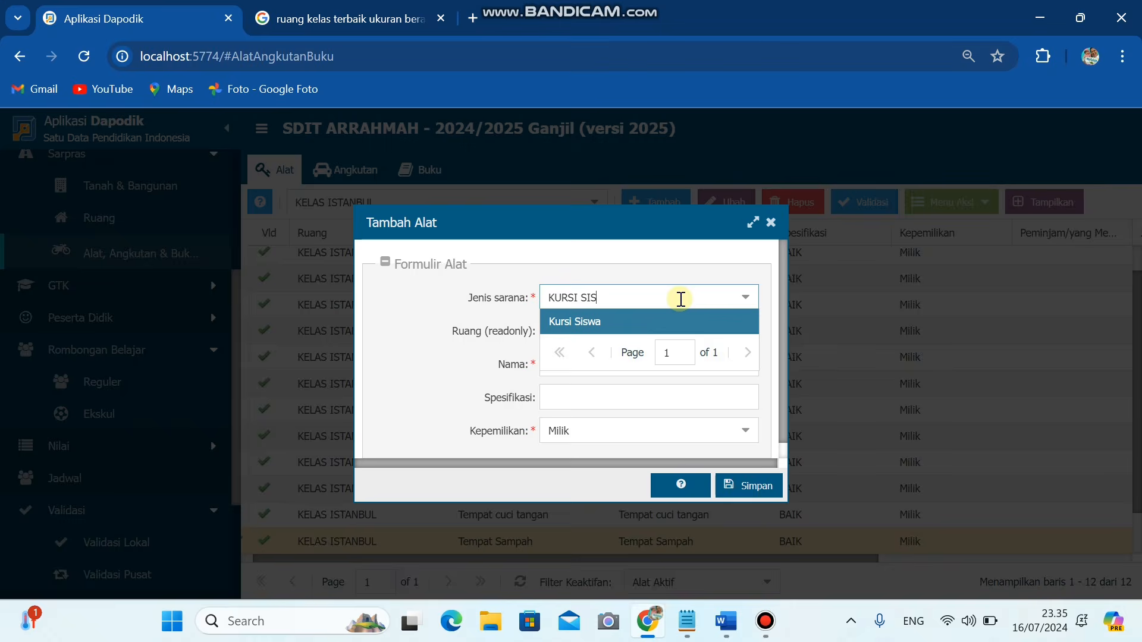
click(663, 320)
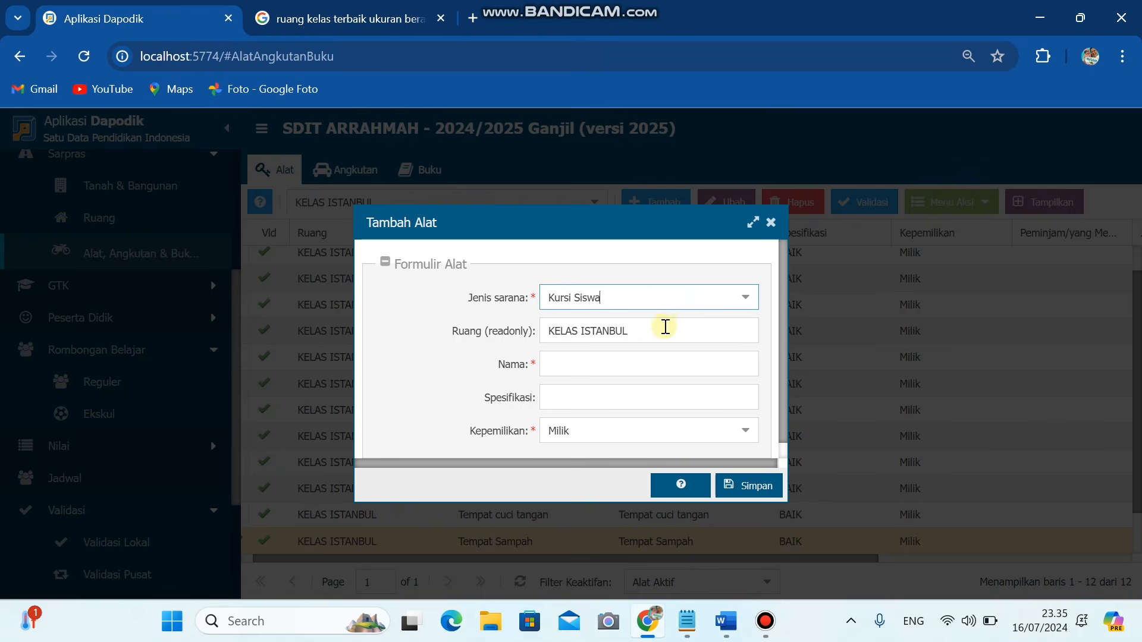
click(629, 360)
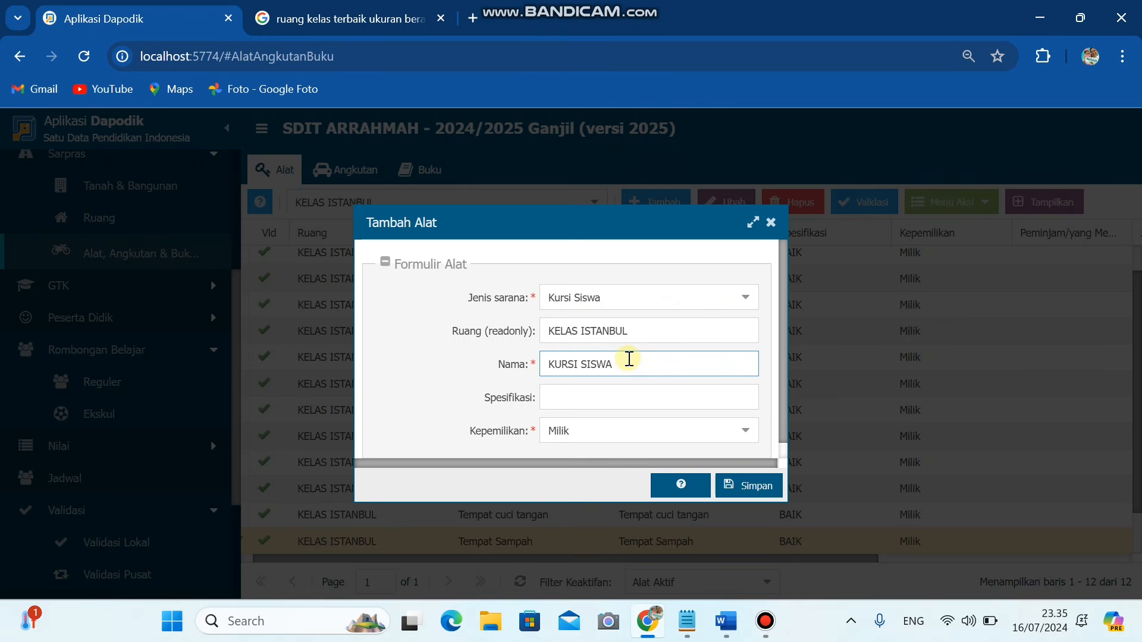
key(Tab)
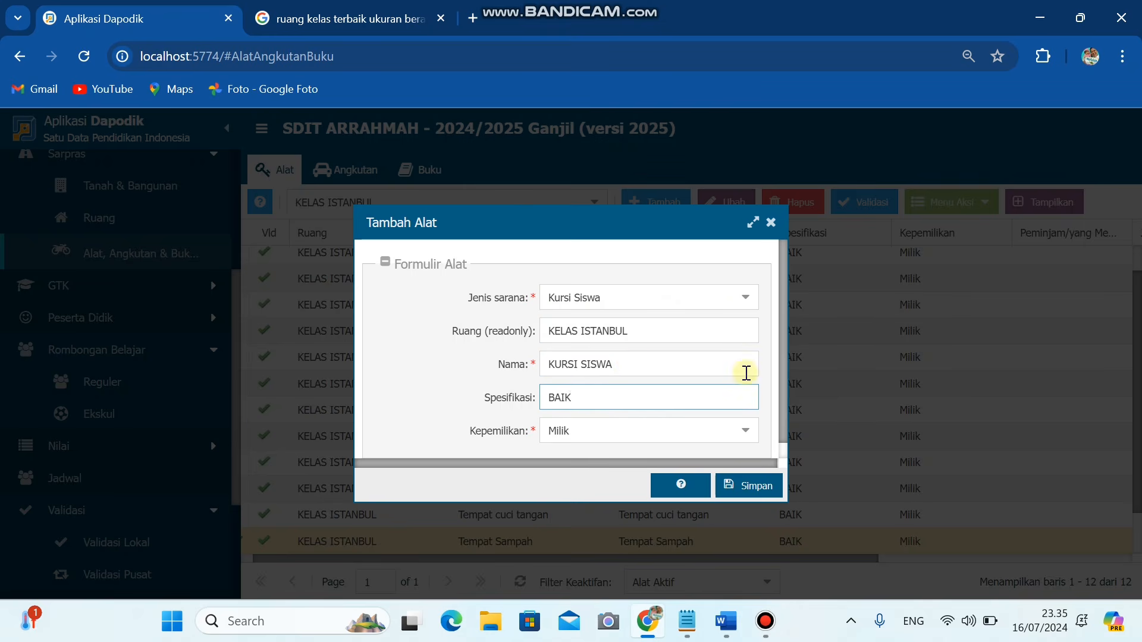
click(768, 479)
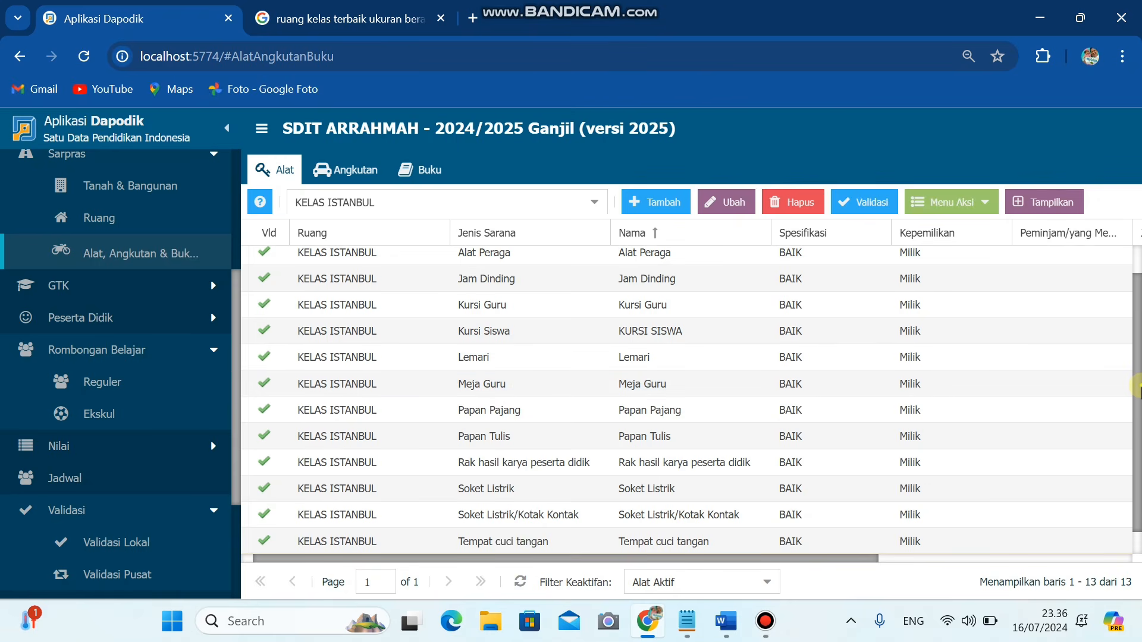
- Add equipment of type Meja Siswa to KELAS ISTANBUL with the name MEJA SISWA and specification BAIK, and save it
scroll(1136, 385, up, 1)
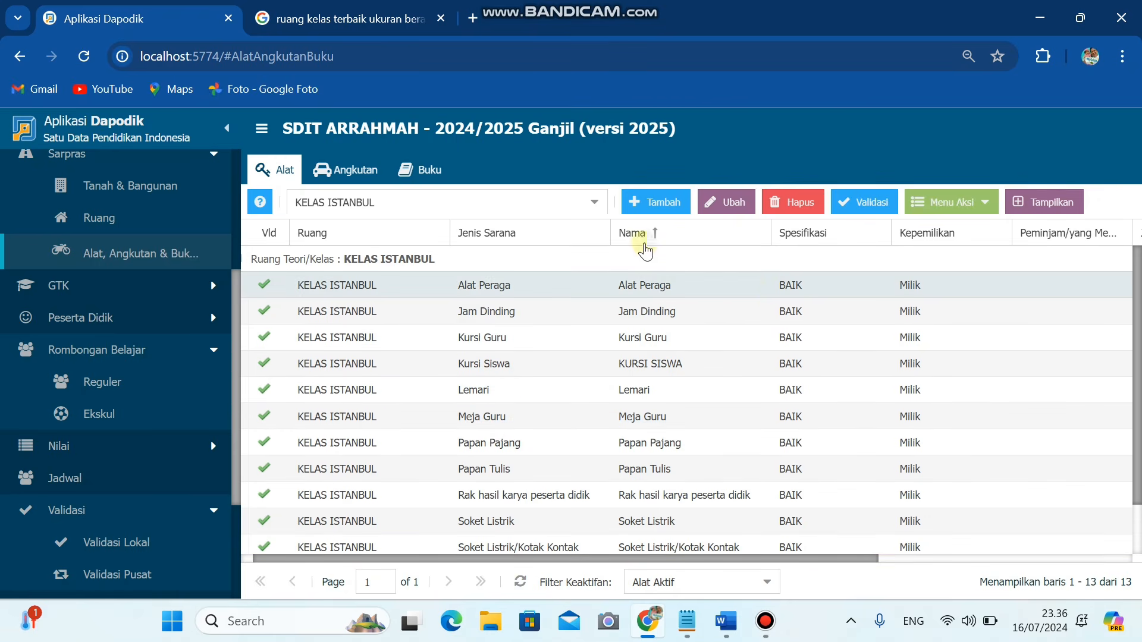
click(659, 209)
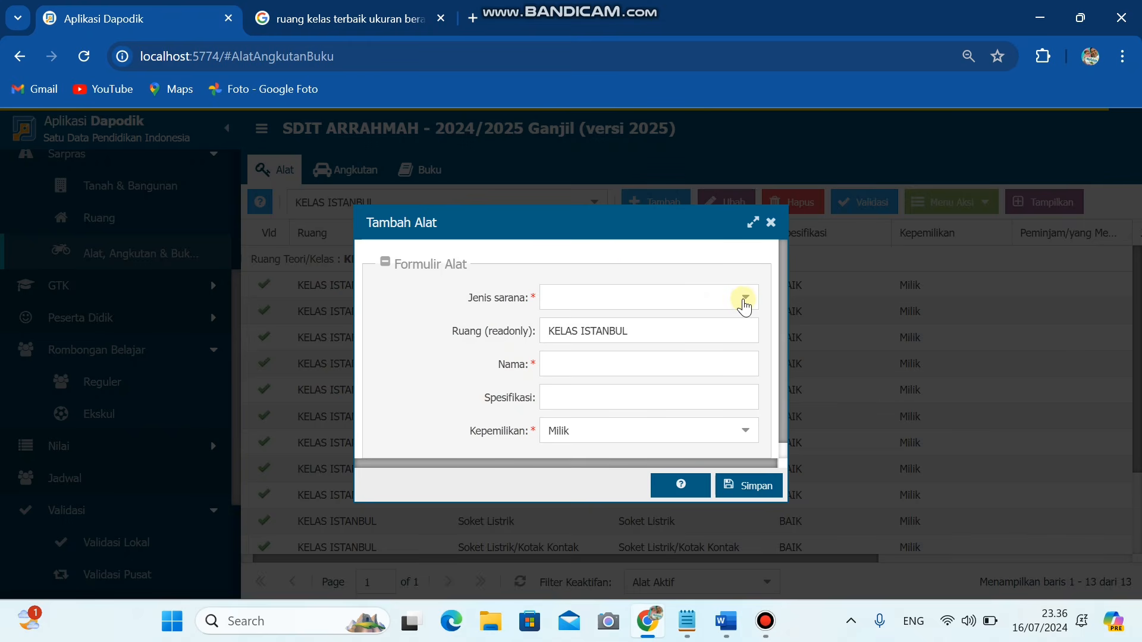
click(680, 297)
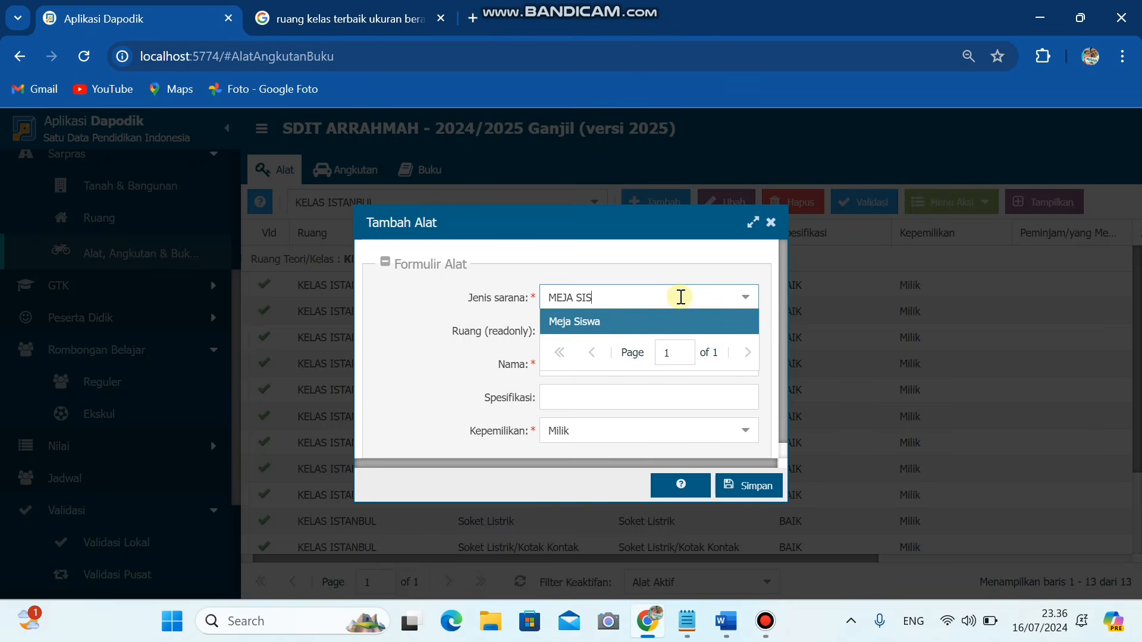
click(668, 324)
click(638, 365)
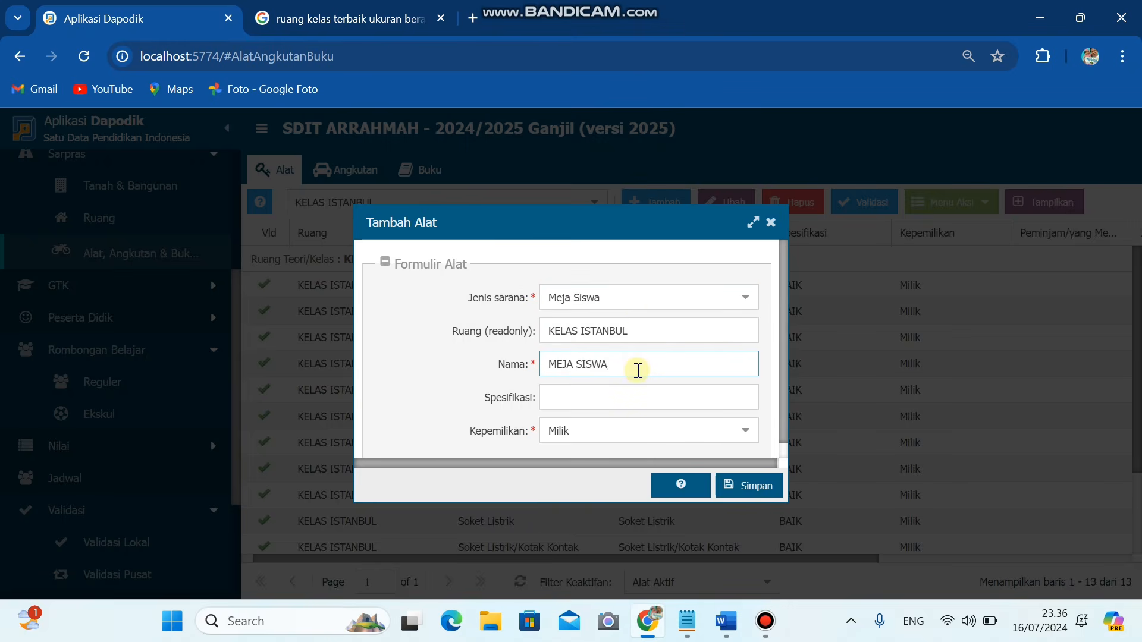
key(Tab)
text(B)
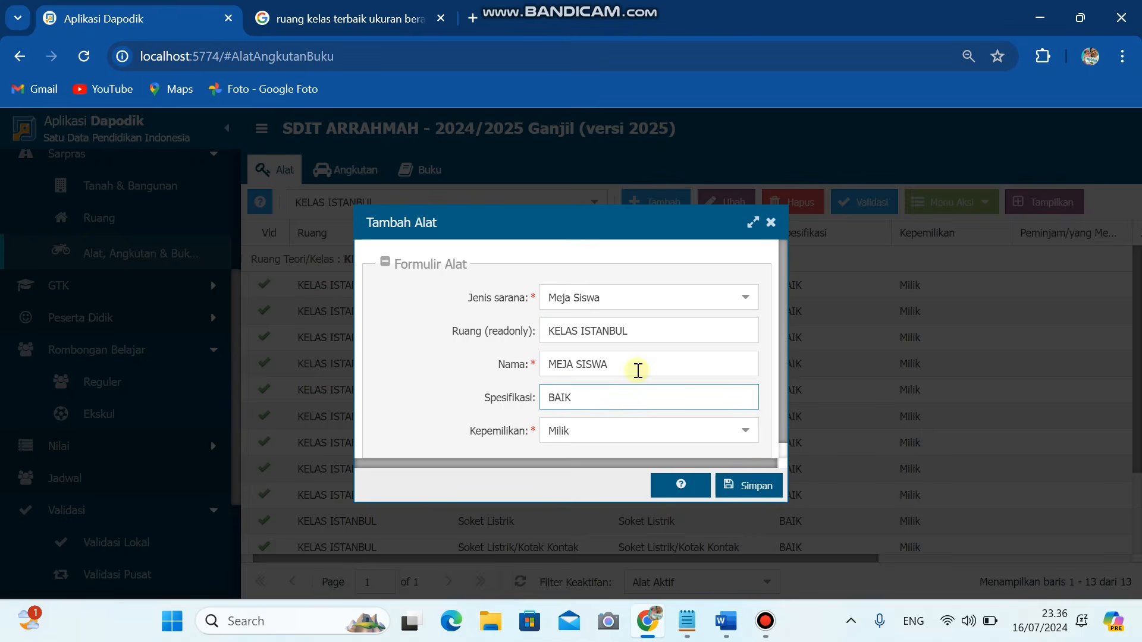
click(765, 483)
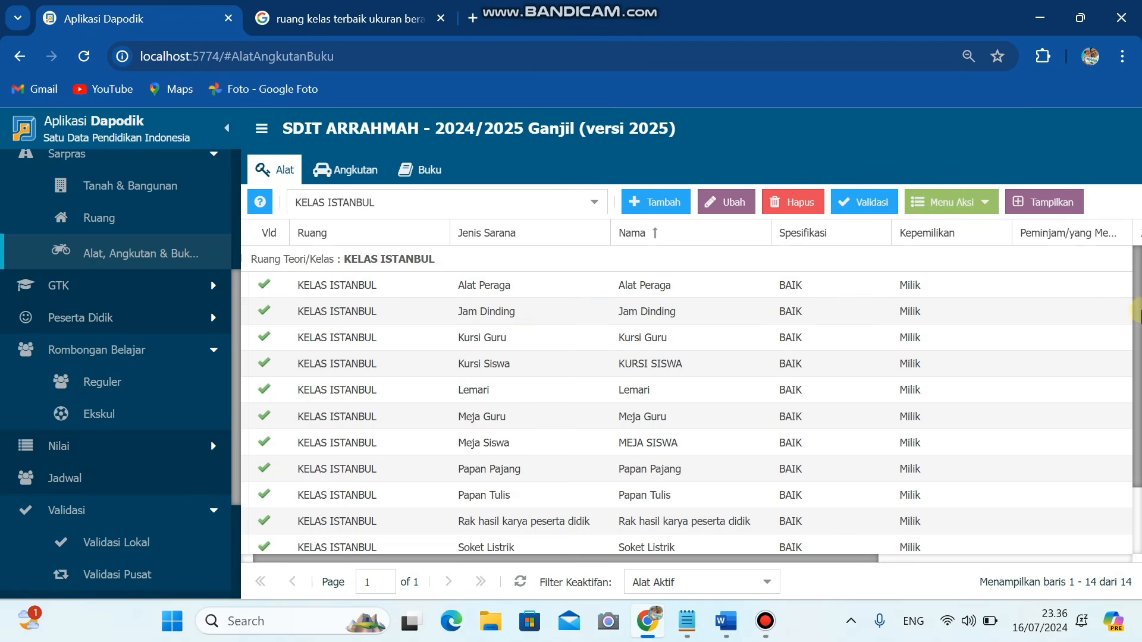
- Enter the Periodik (2024/2025) data of MEJA SISWA with Jumlah total 30 and Jumlah laik 30, and save it
drag(1136, 302, 1137, 351)
click(687, 387)
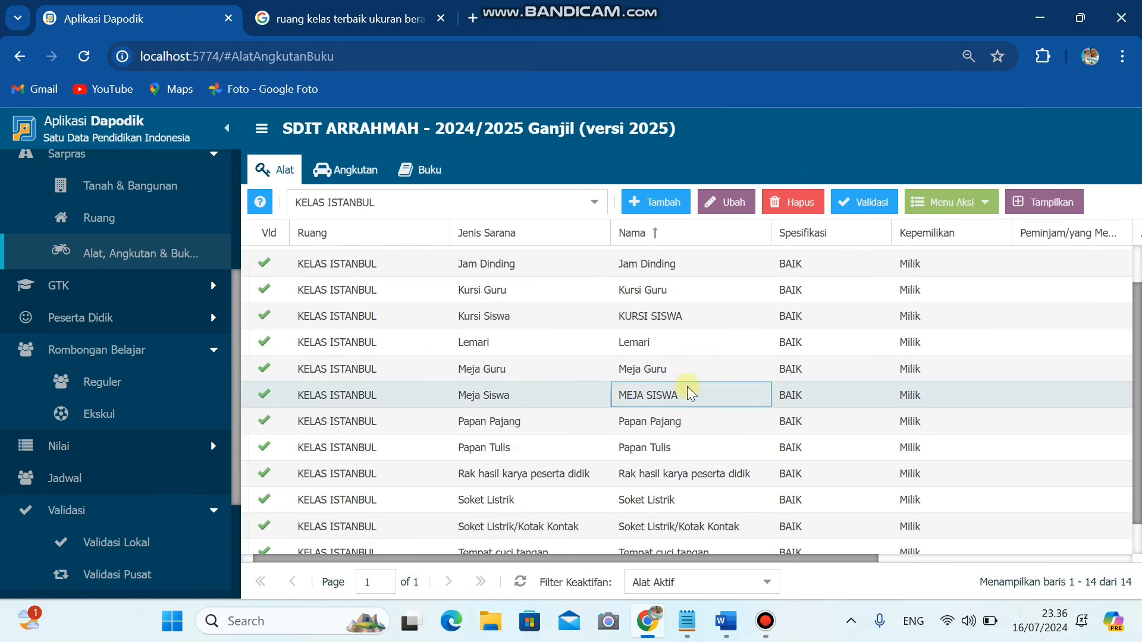
click(952, 204)
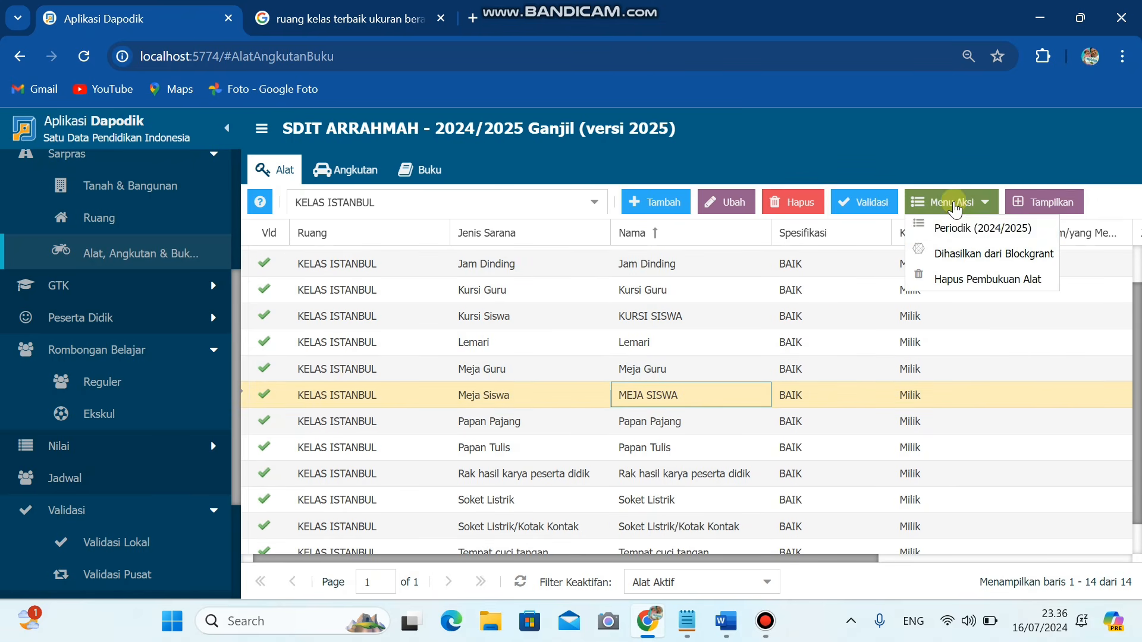
click(953, 228)
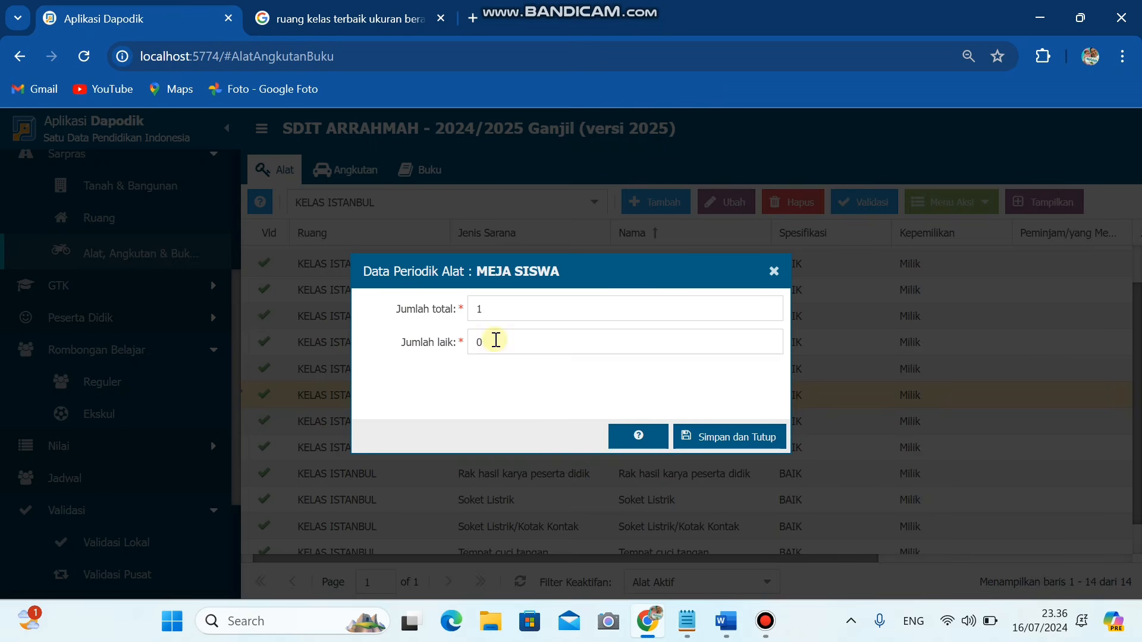
drag(492, 339, 450, 346)
drag(483, 308, 458, 316)
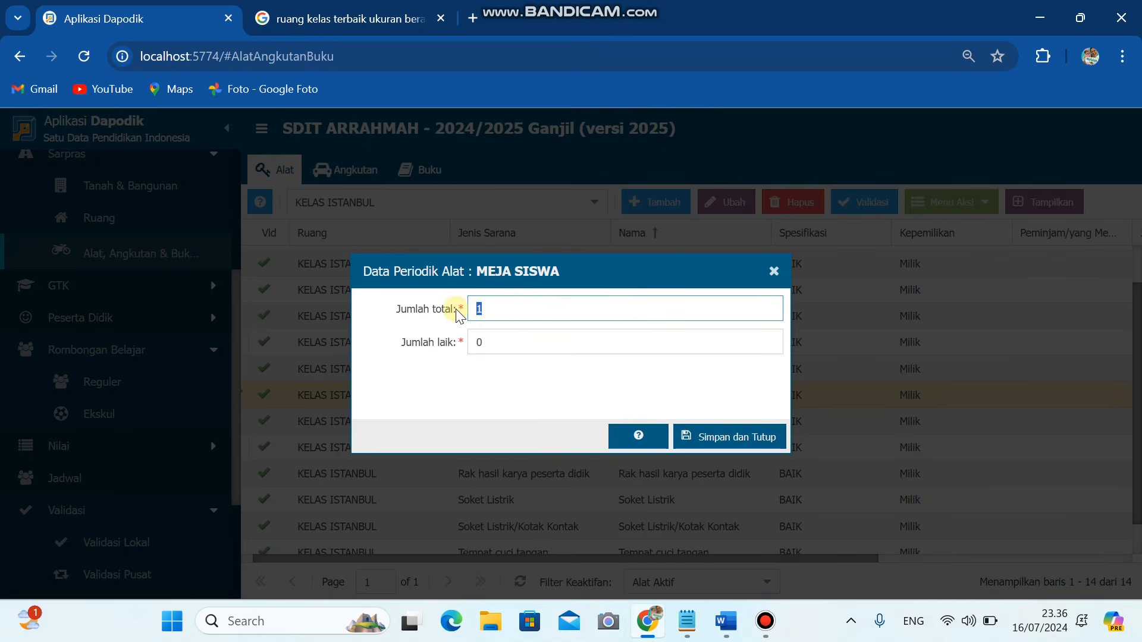
text(30)
key(Tab)
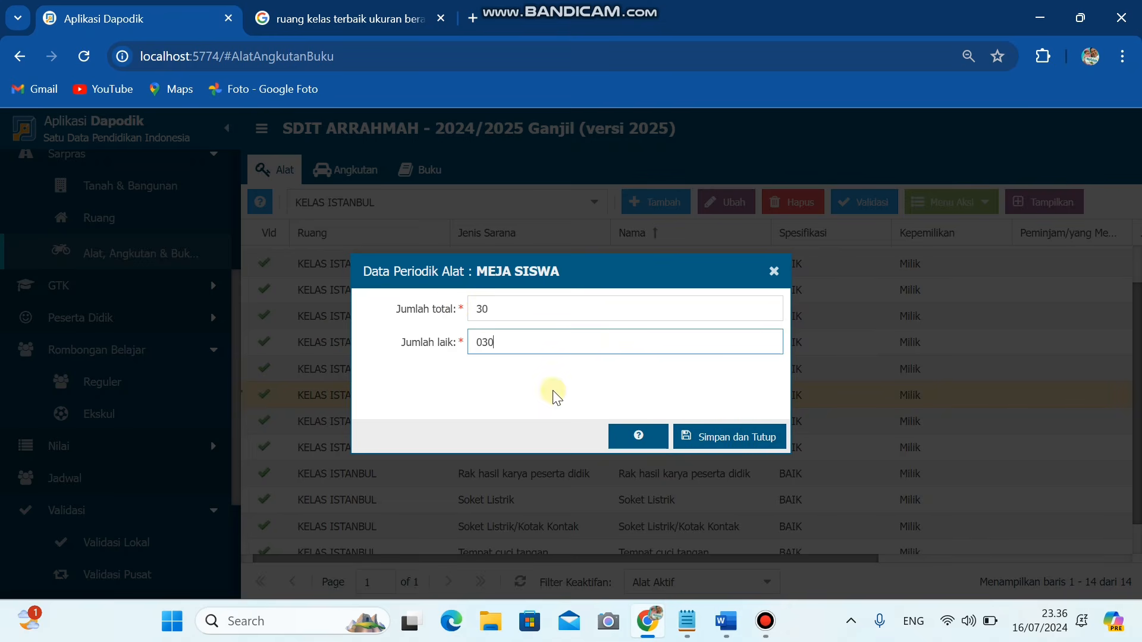
key(BackSpace)
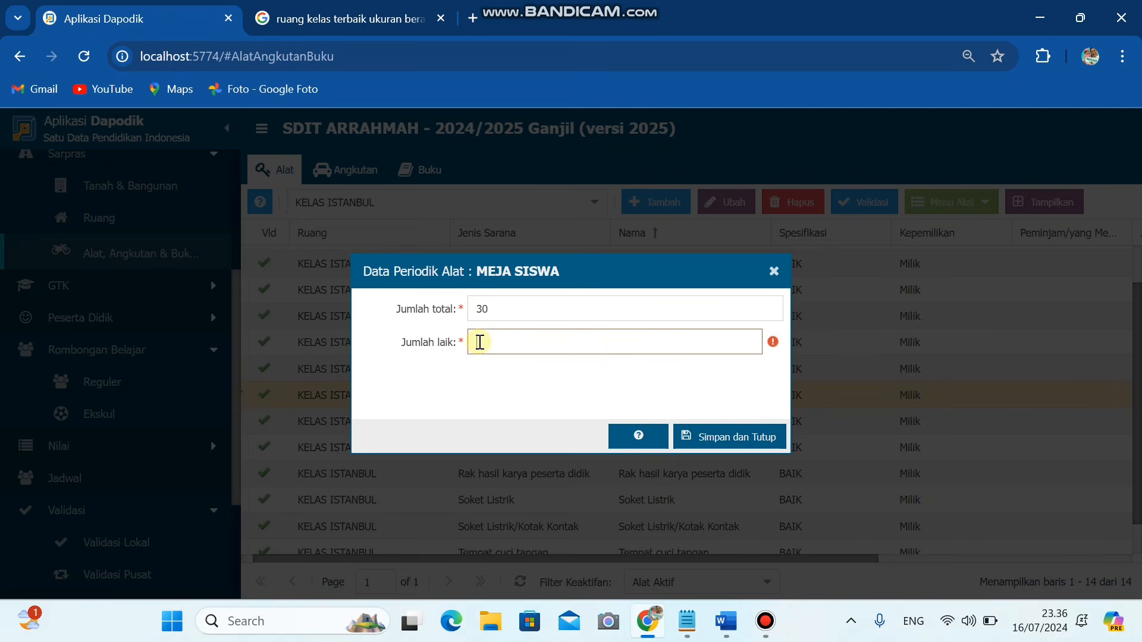
text(30)
key(BackSpace)
key(BackSpace)
text(30)
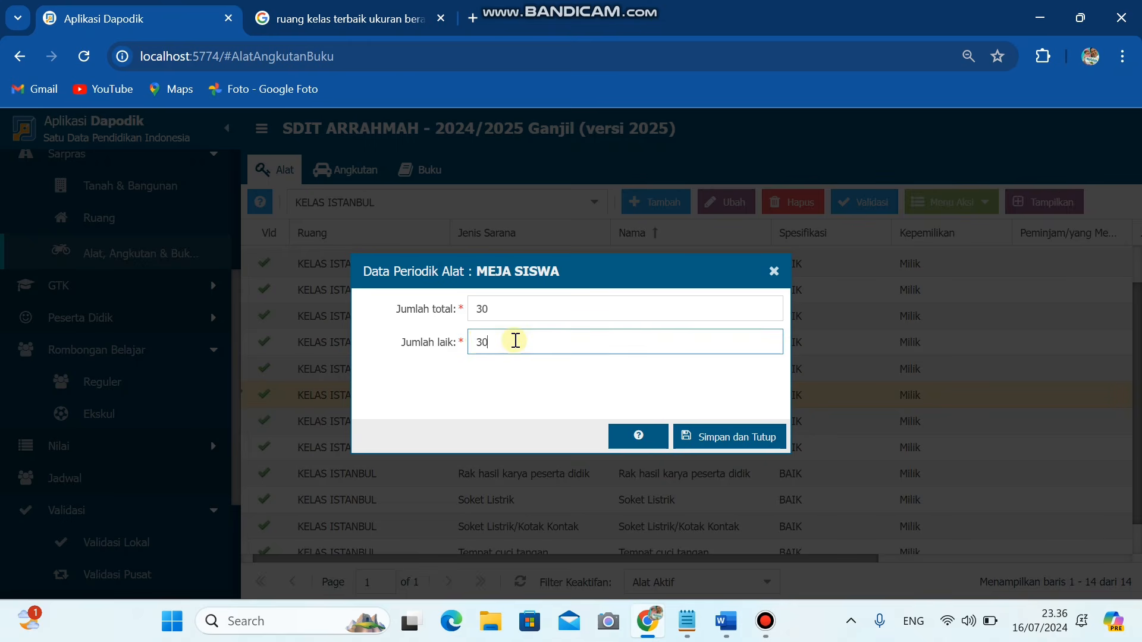
click(703, 436)
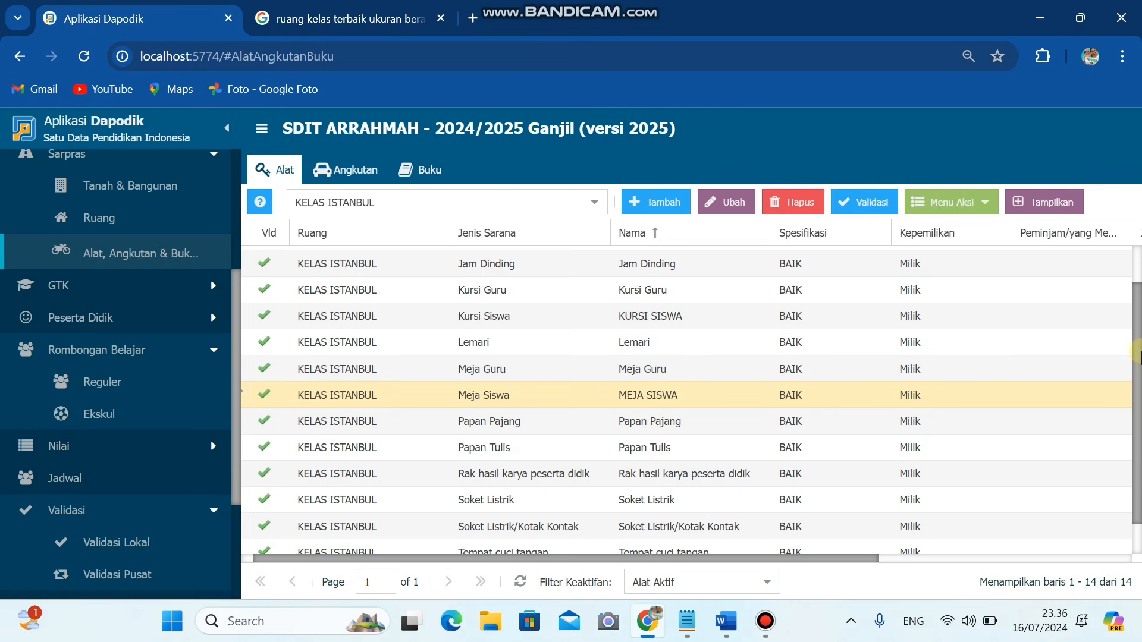
- Enter the Periodik (2024/2025) data of KURSI SISWA with Jumlah total 30 and Jumlah laik 30, and save it
mouse_move(1140, 354)
mouse_down()
mouse_move(1138, 408)
mouse_move(1139, 335)
mouse_up()
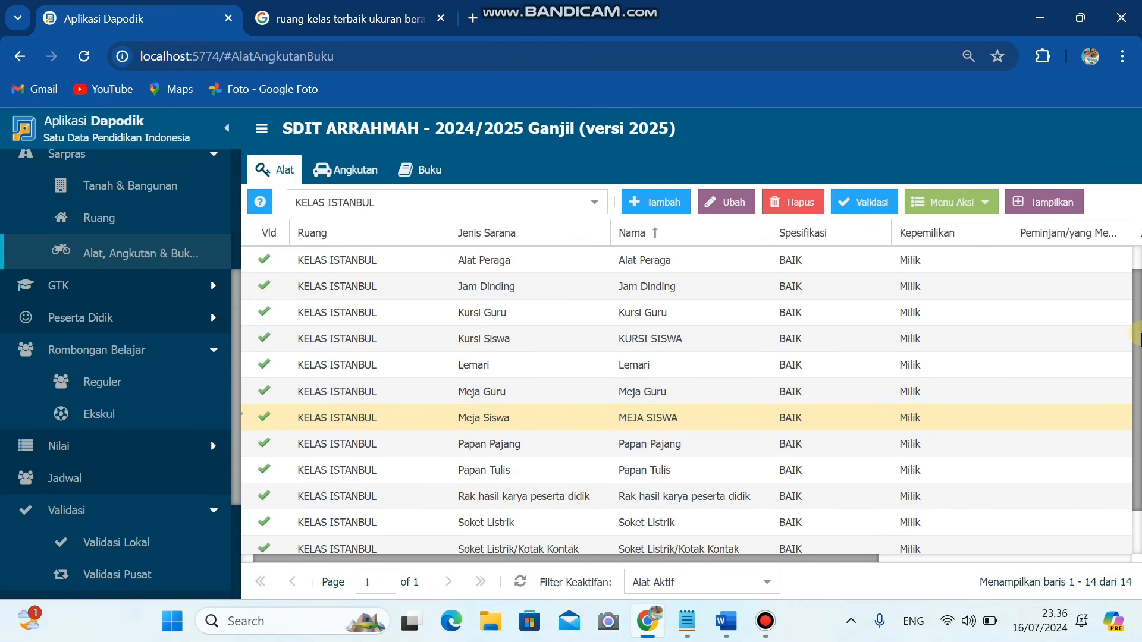
click(744, 352)
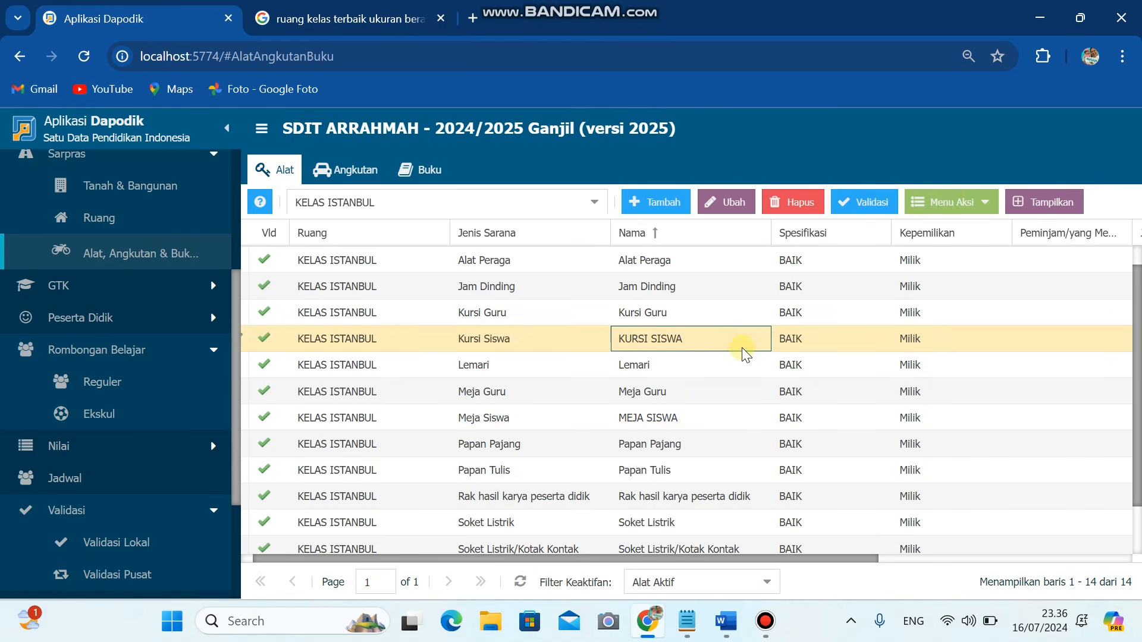
click(932, 201)
click(935, 228)
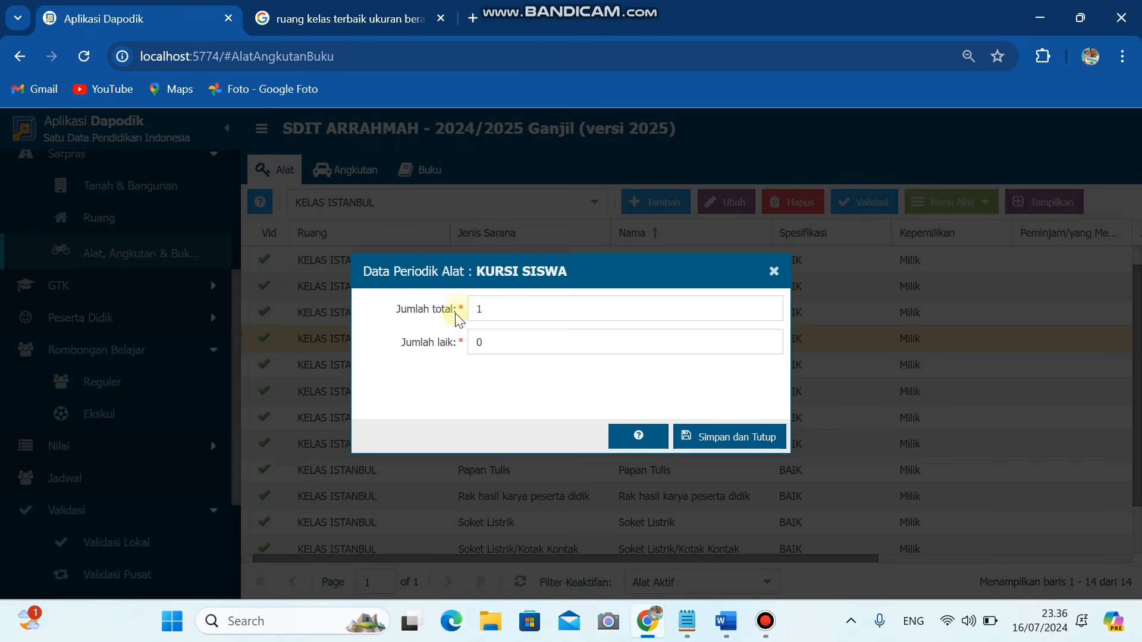
click(486, 299)
drag(487, 299, 435, 312)
text(30)
key(Tab)
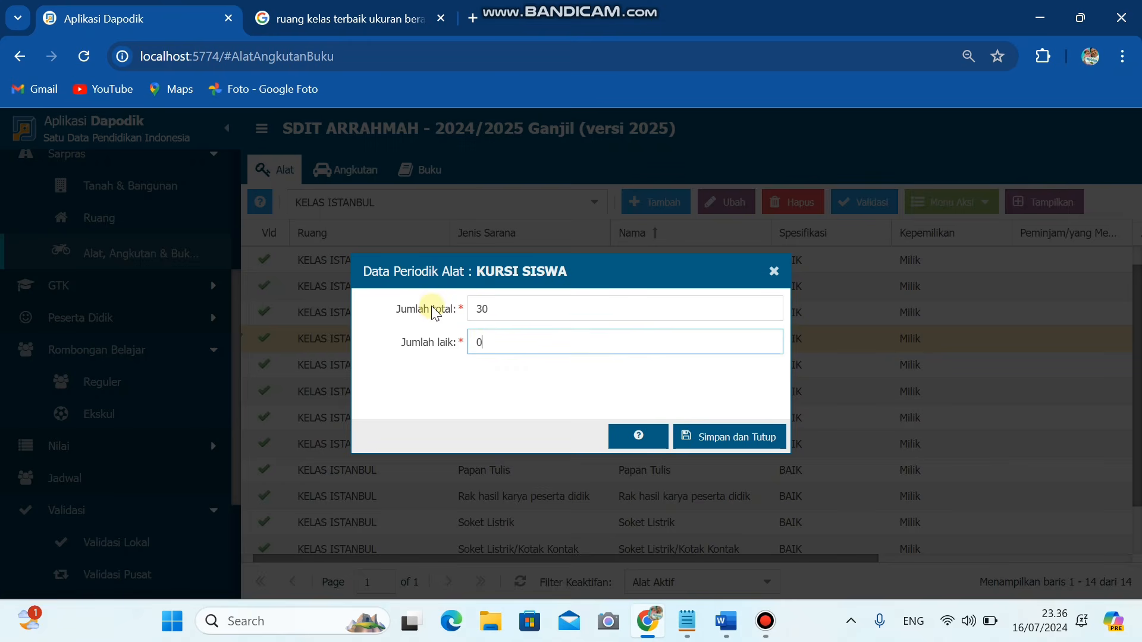
text(30)
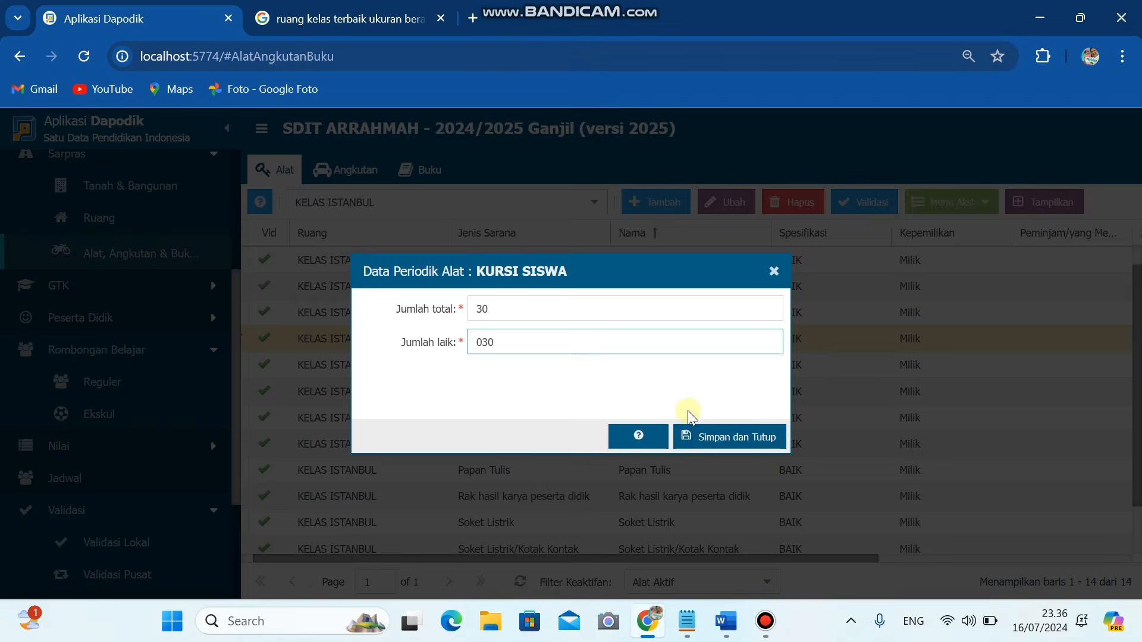
click(719, 438)
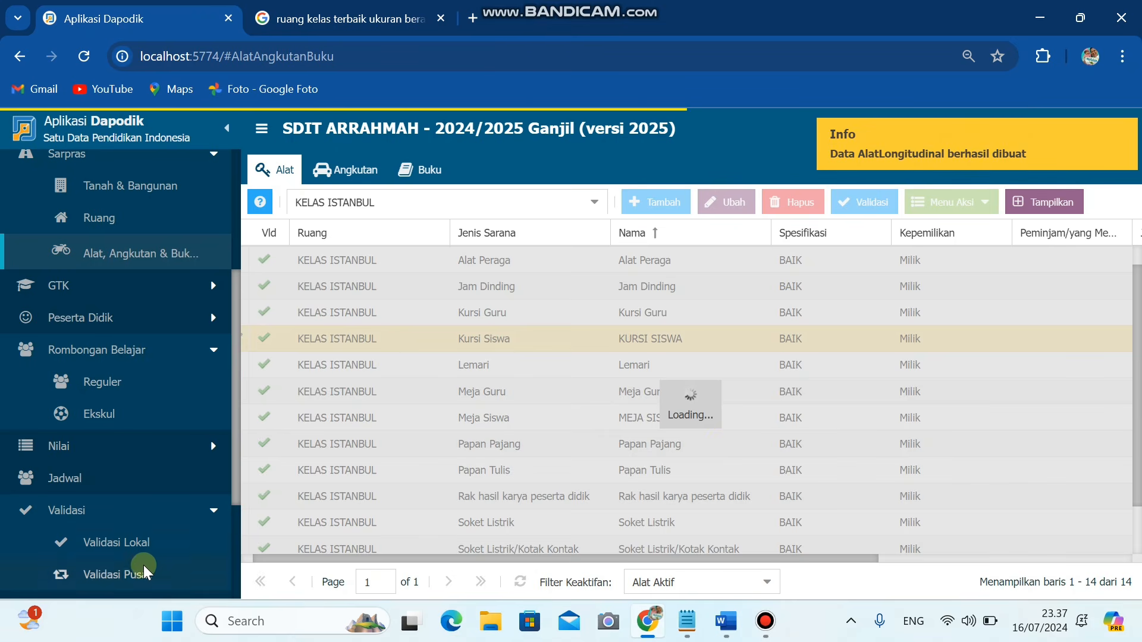
- Refresh the Sarpras results in Validasi Lokal to recheck KELAS ISTANBUL for Meja Siswa and Kursi Siswa
click(141, 543)
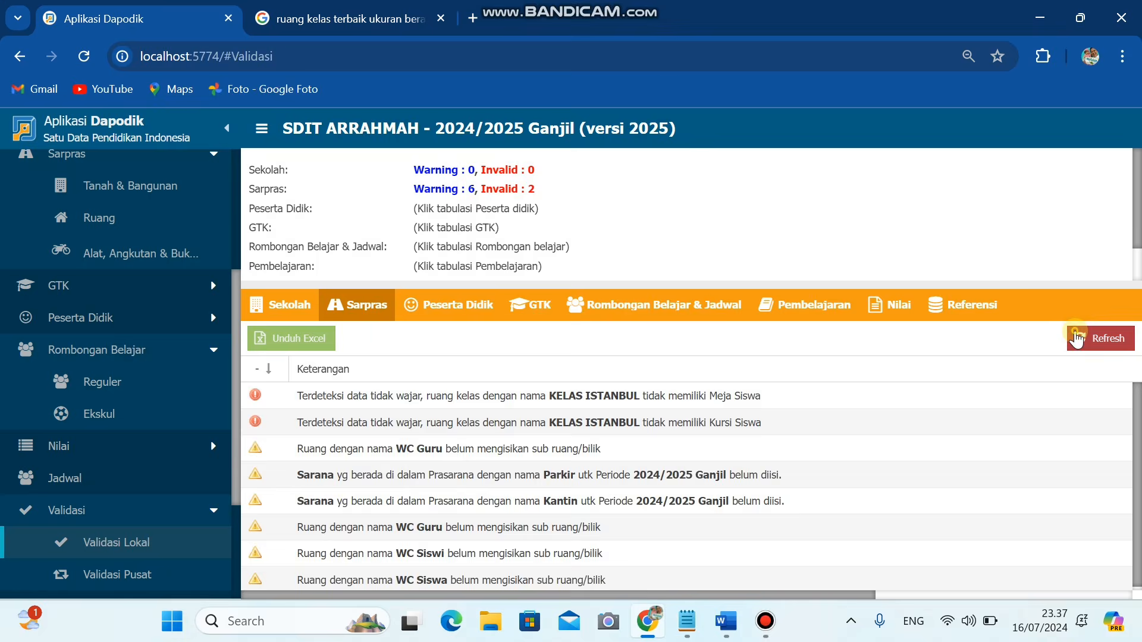
click(1076, 339)
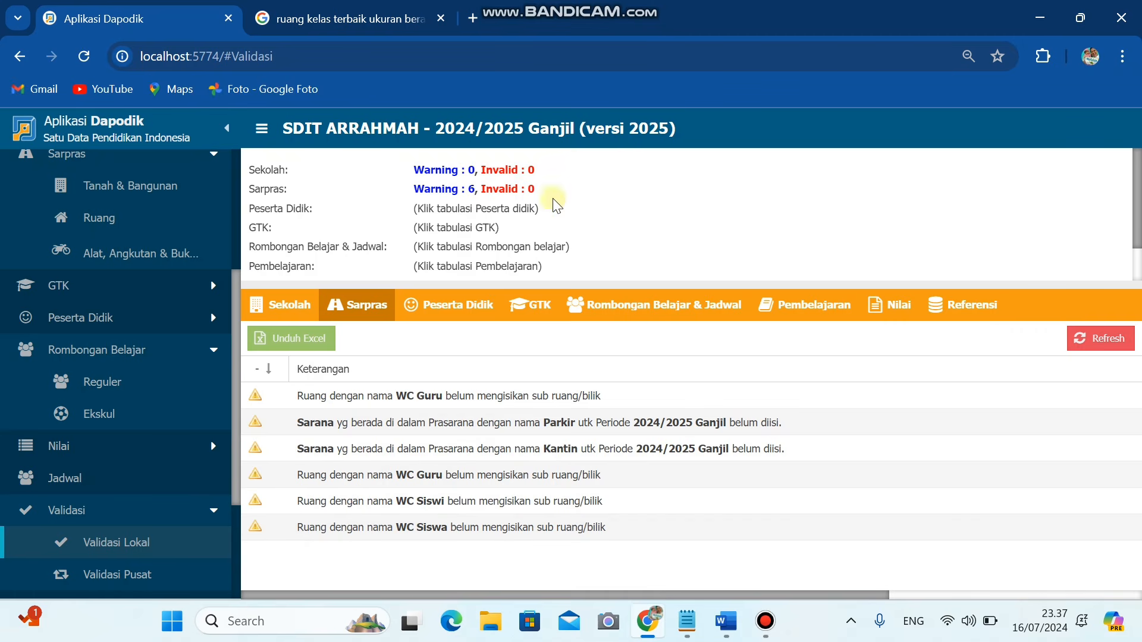
- In the regular class groups (Rombongan Belajar Reguler), assign the room KELAS ISTANBUL to class group 3 ISTANBUL and save it
click(153, 382)
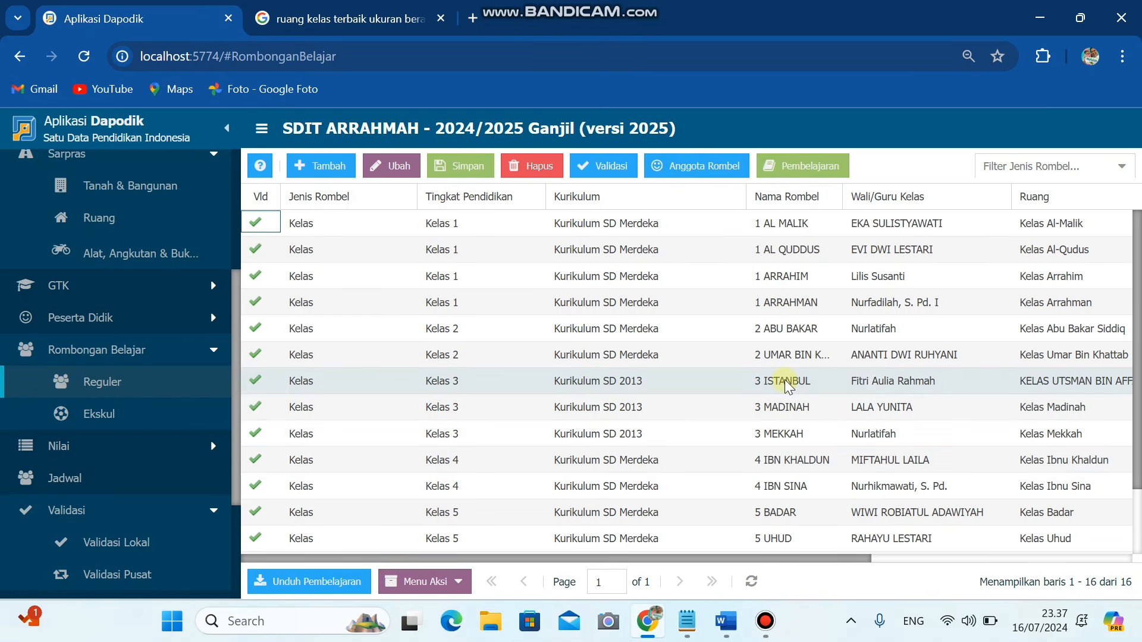
click(1037, 379)
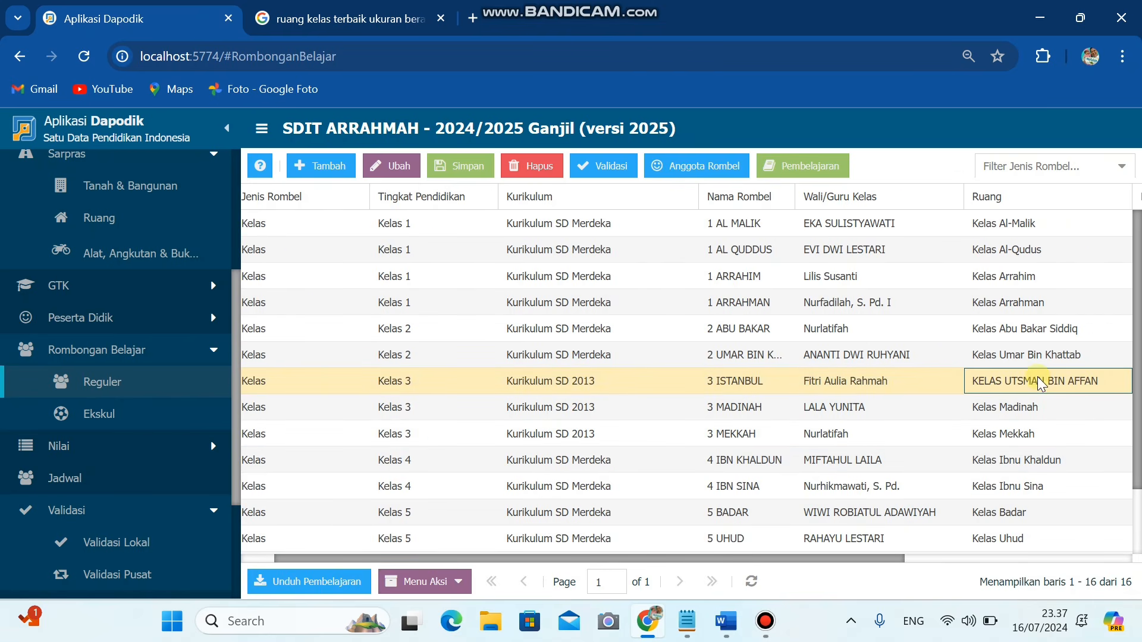
drag(871, 557, 926, 553)
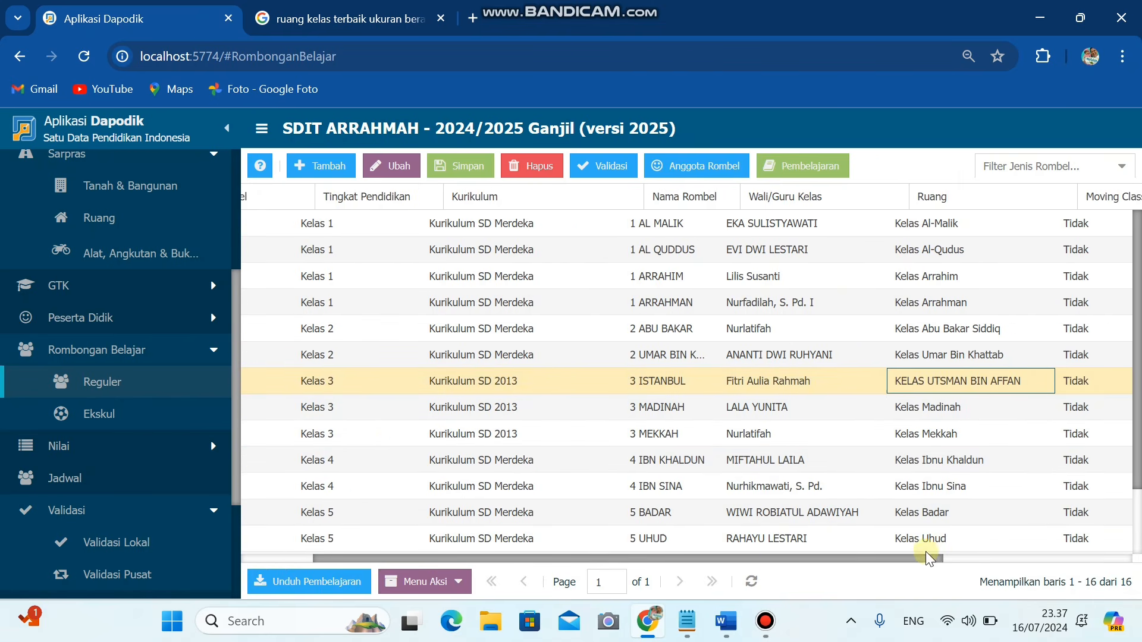
click(1013, 385)
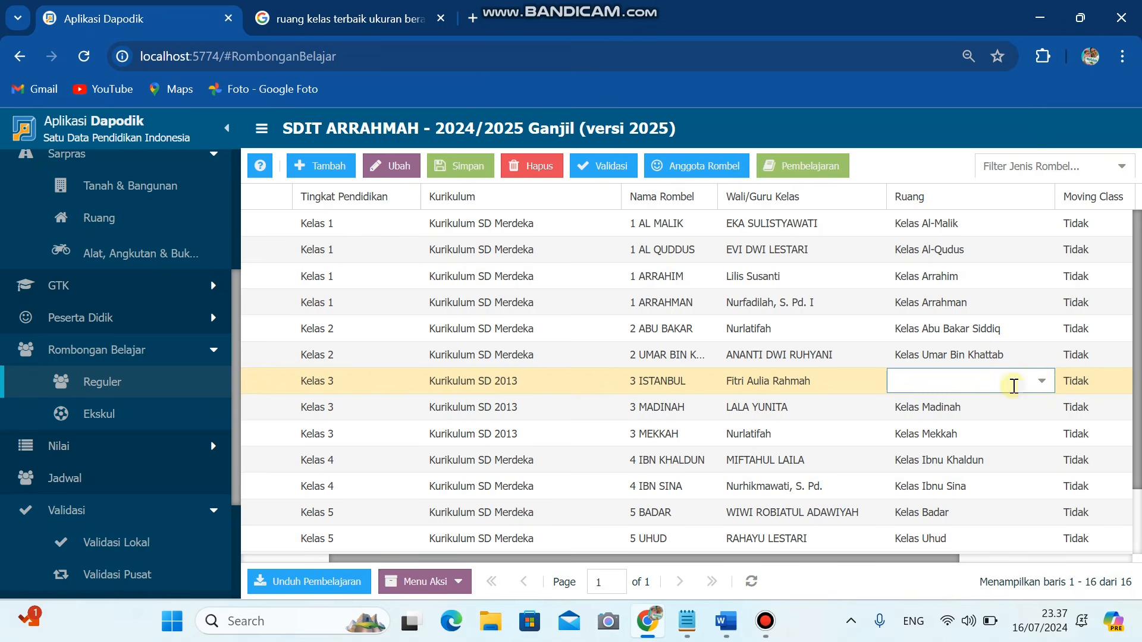
click(1042, 381)
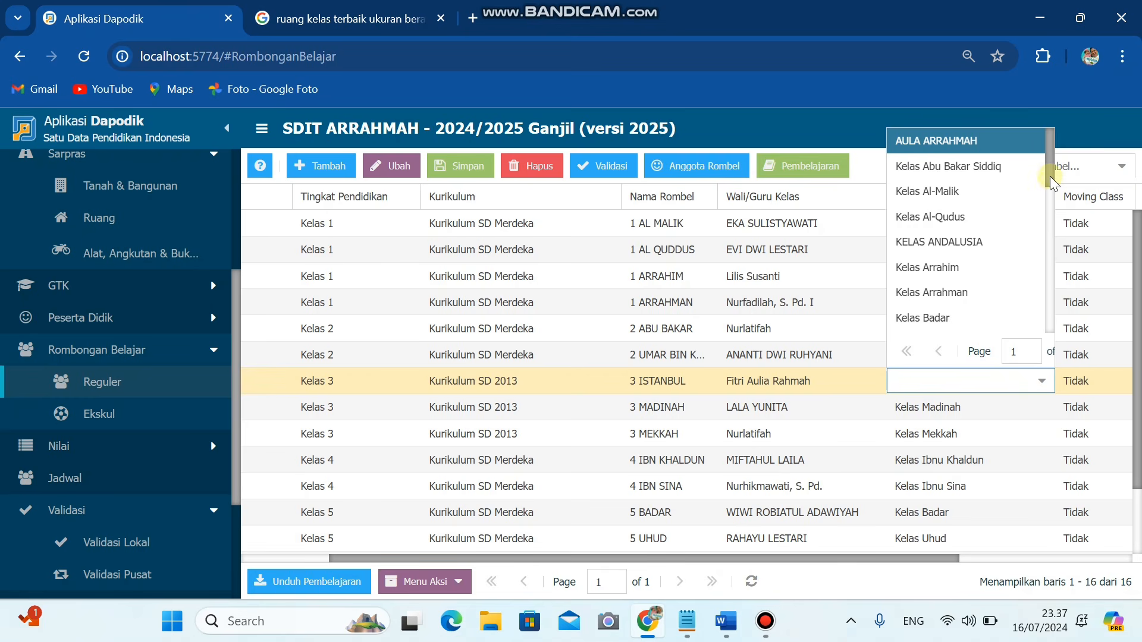
drag(1051, 176, 1048, 230)
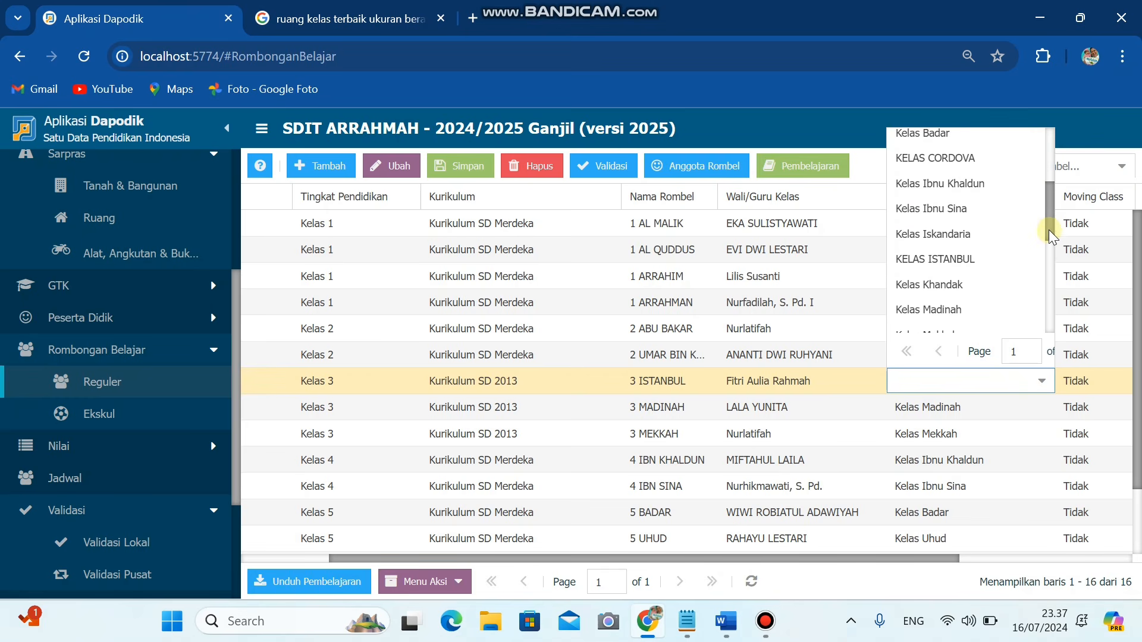
click(1003, 265)
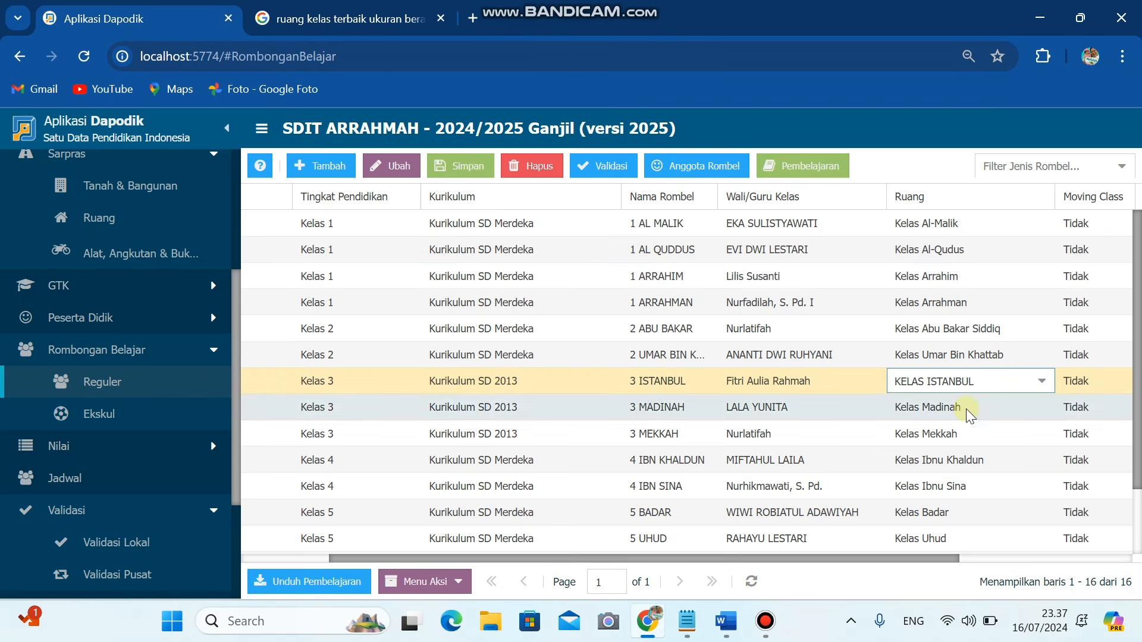
click(1040, 383)
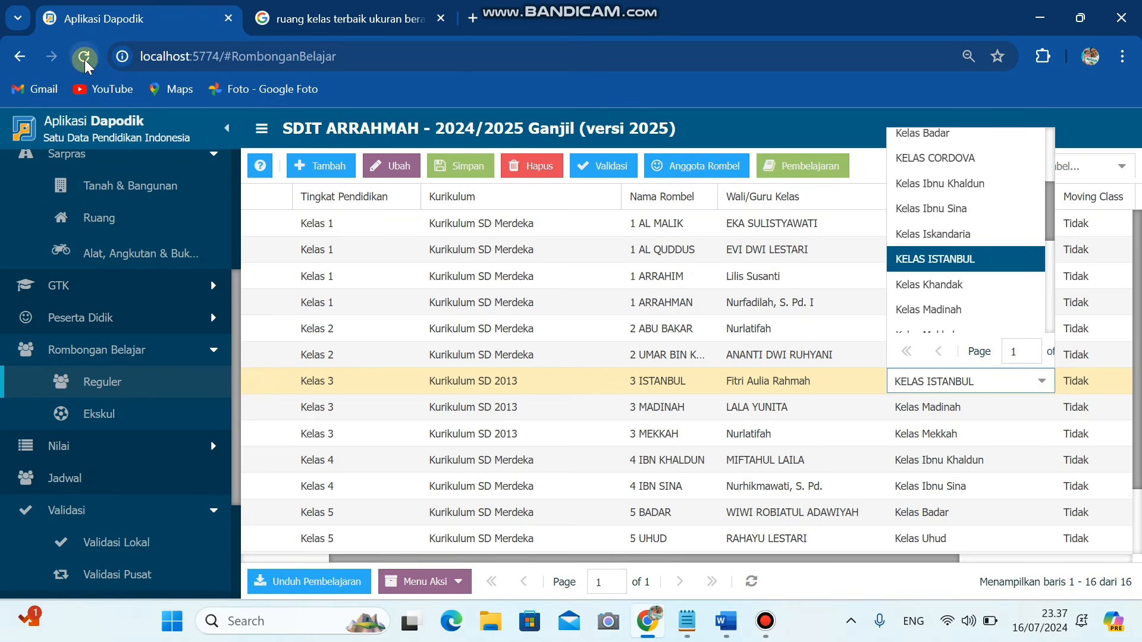
click(908, 266)
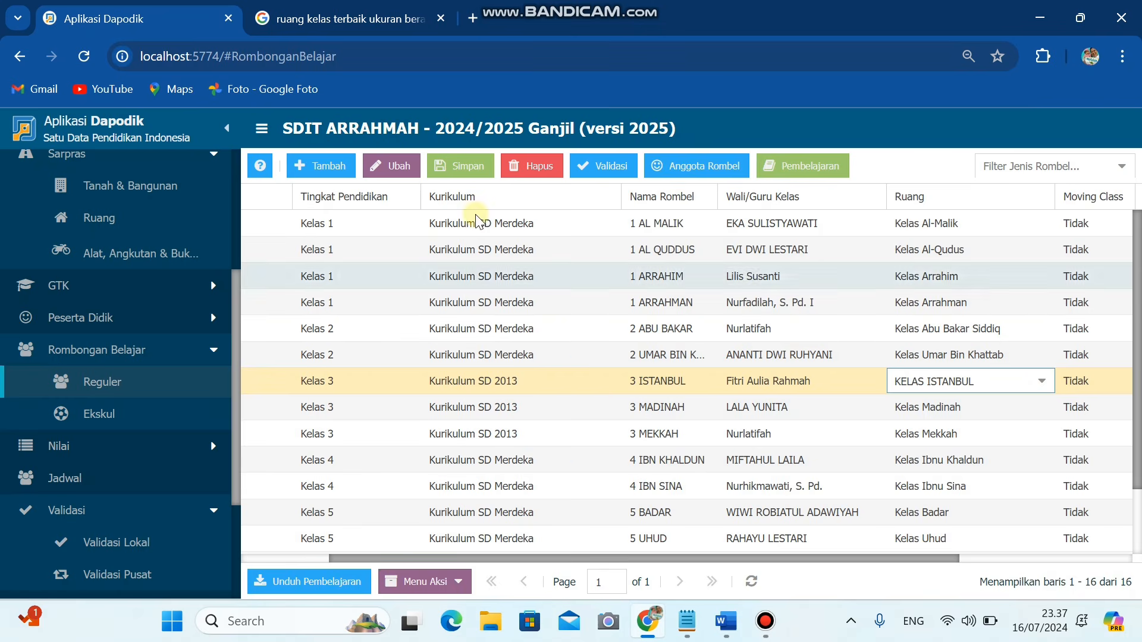
click(461, 166)
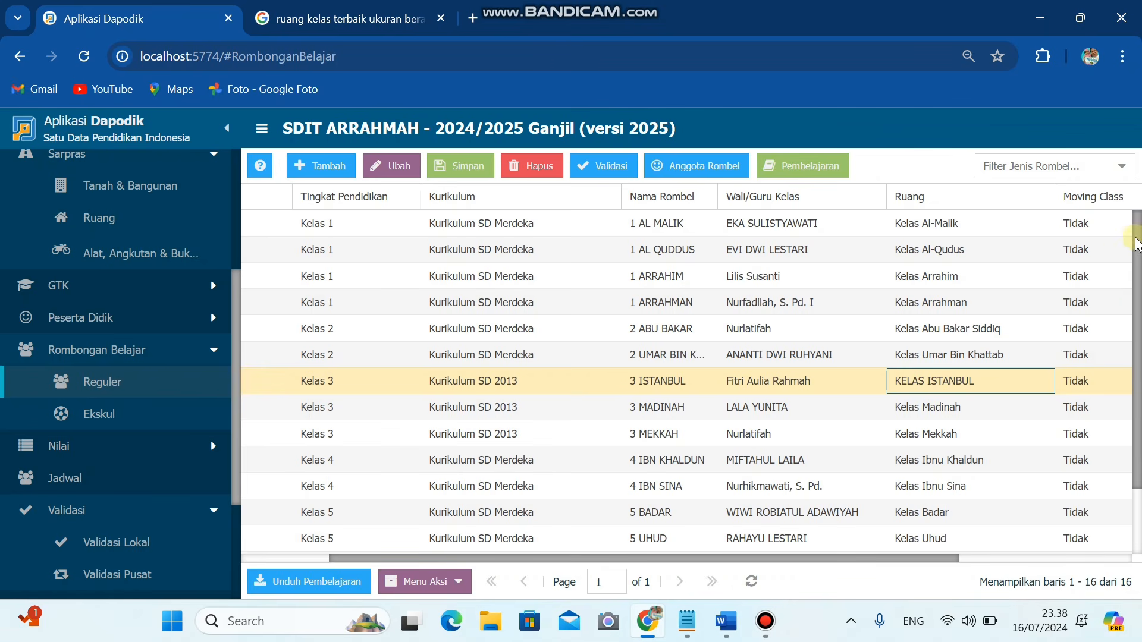
scroll(1119, 267, down, 3)
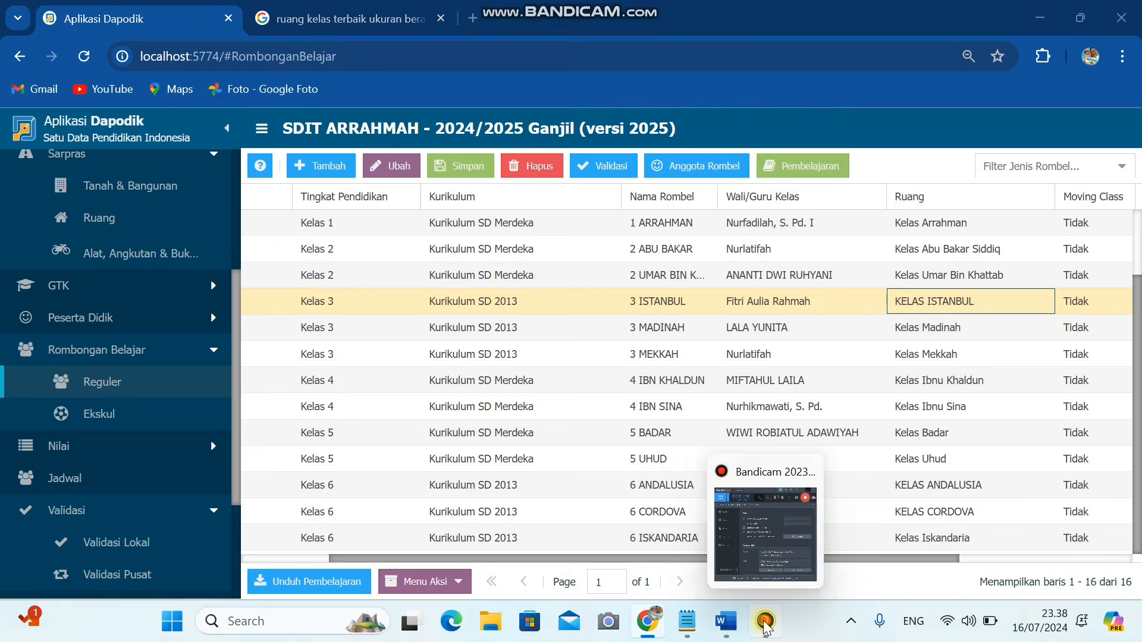
click(767, 622)
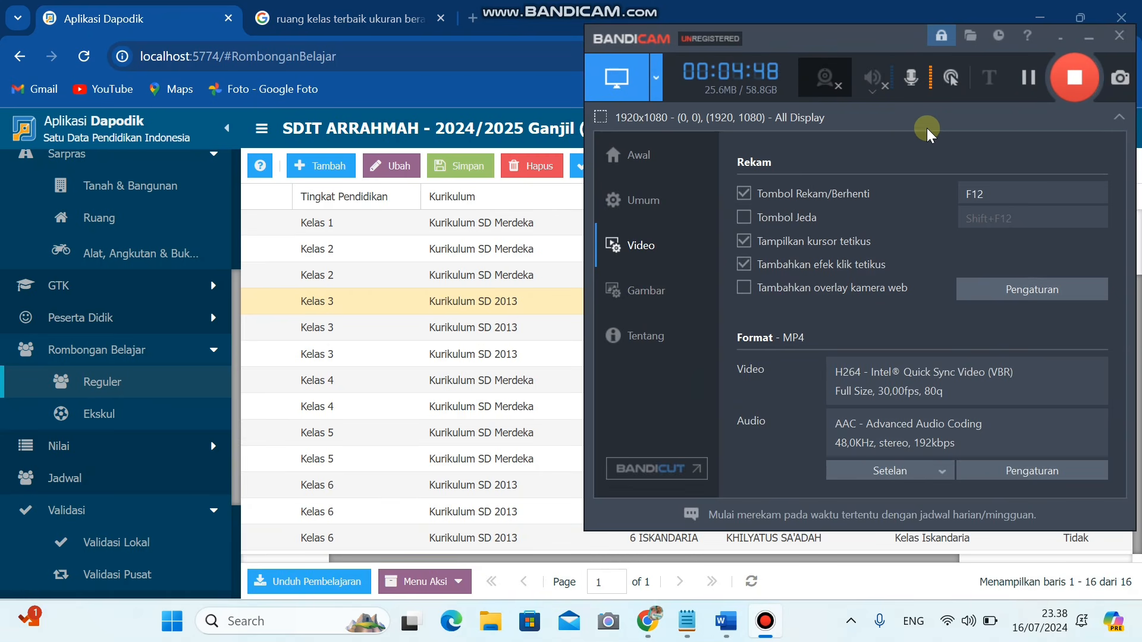